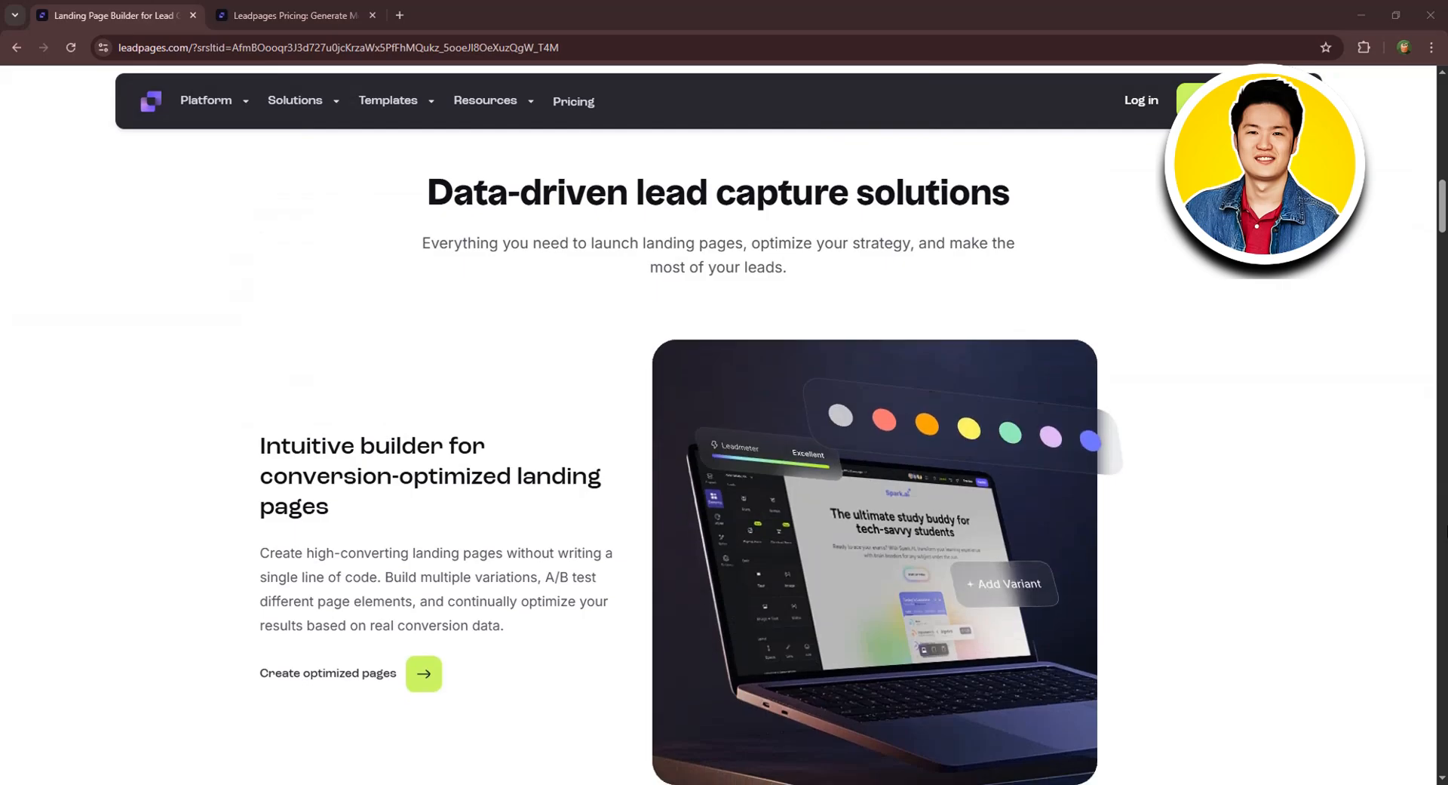
# Look through the Leadpages home page and its Platform, Solutions, Templates and Resources sections
pyautogui.scroll(-12, 964, 194)
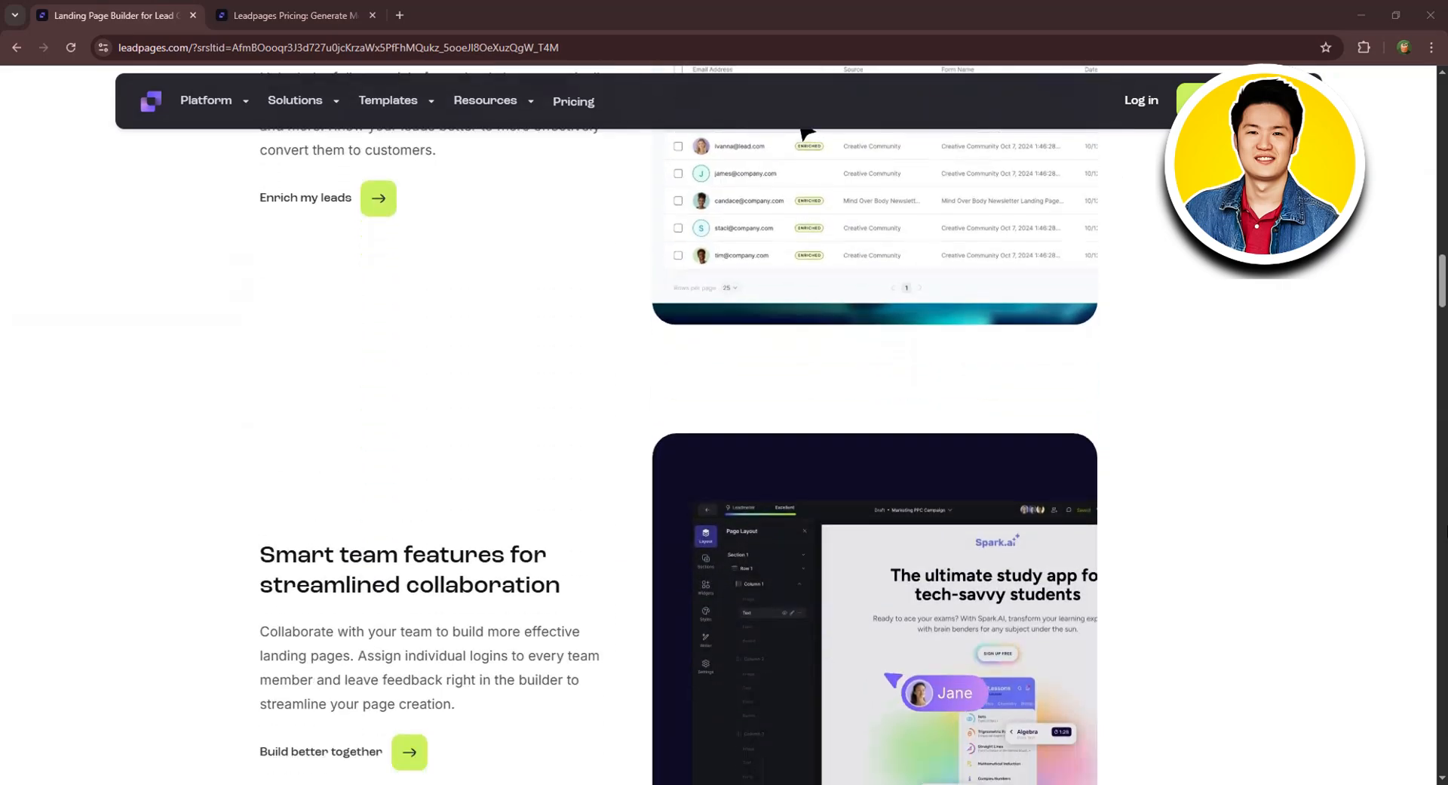
pyautogui.scroll(-12, 965, 194)
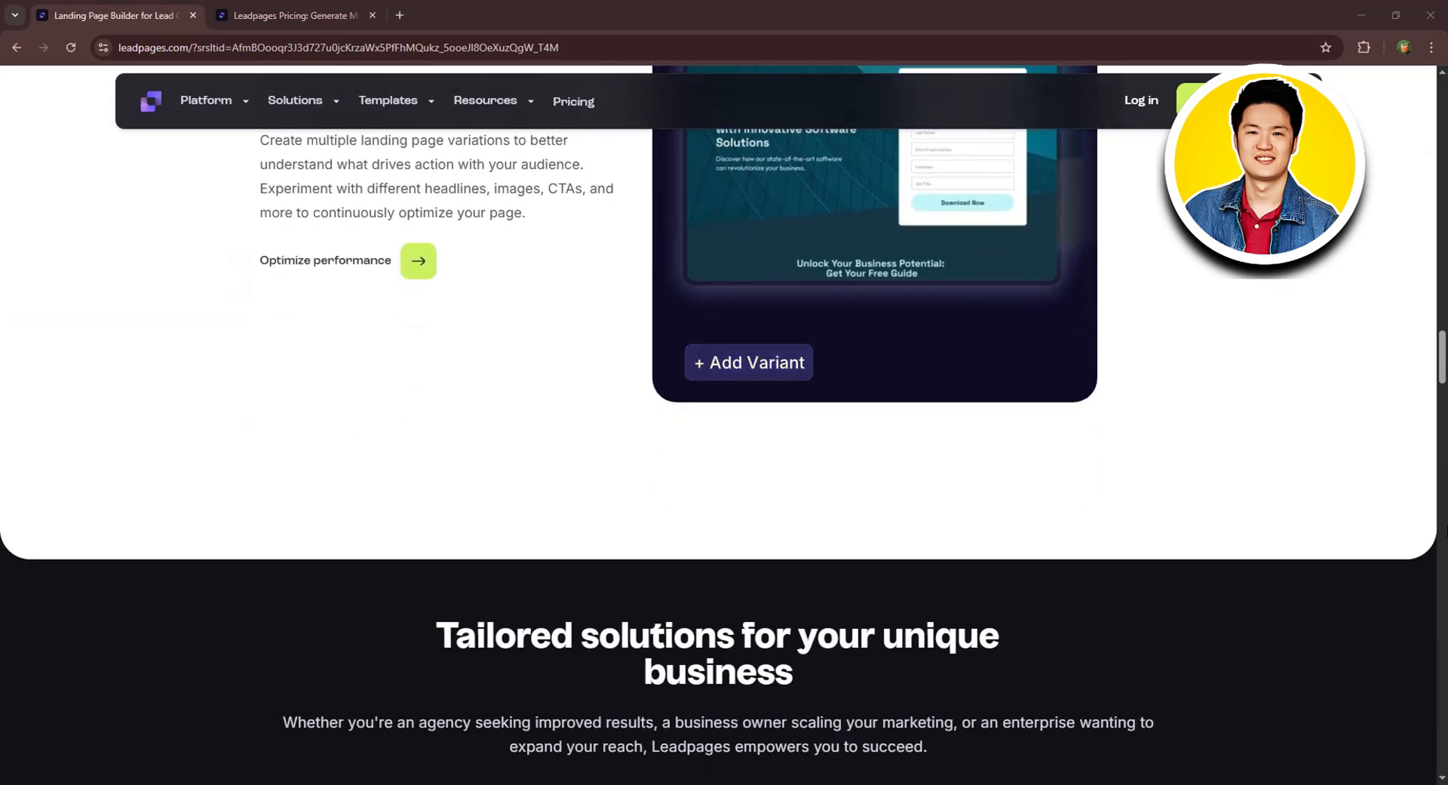
pyautogui.scroll(-12, 718, 423)
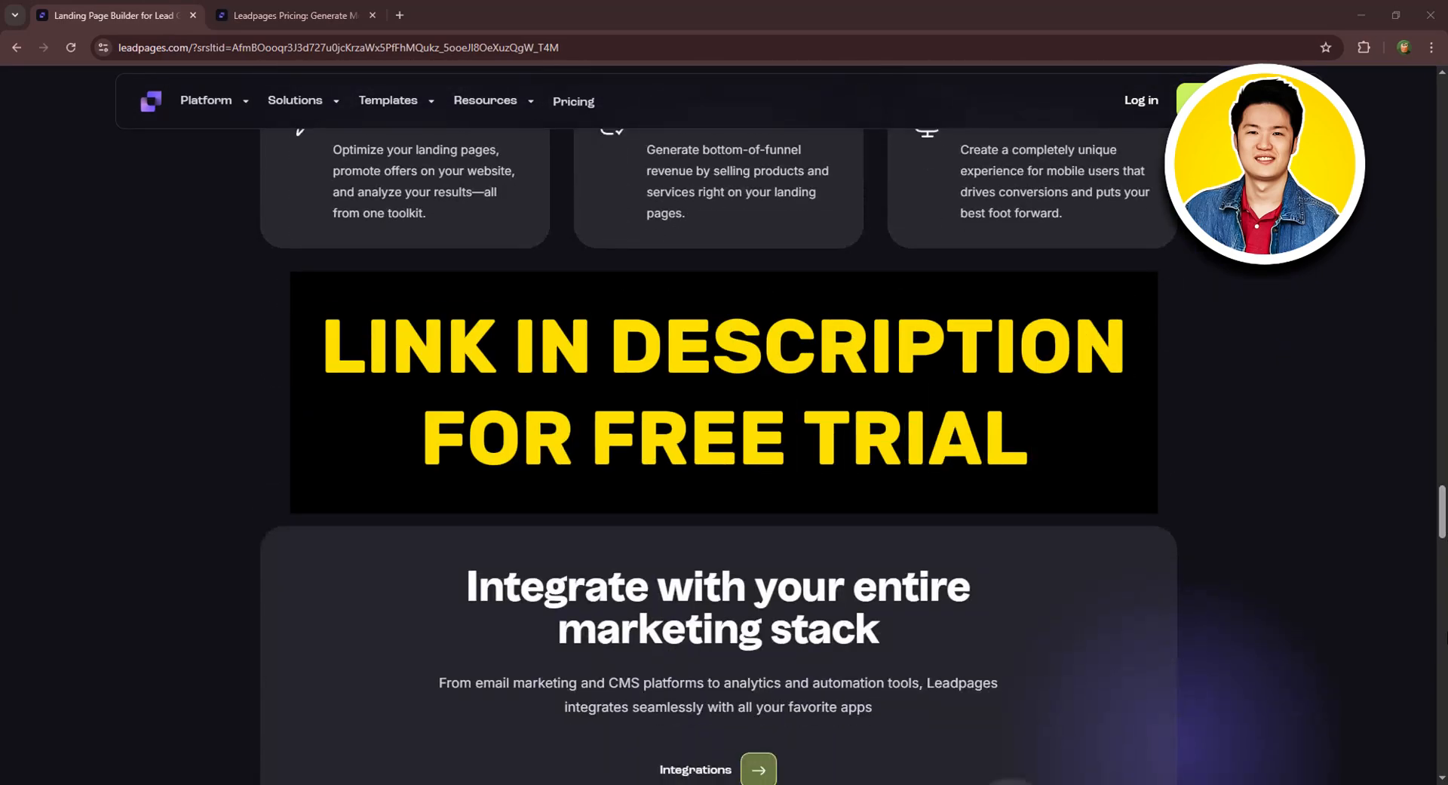
pyautogui.scroll(20, 1259, 337)
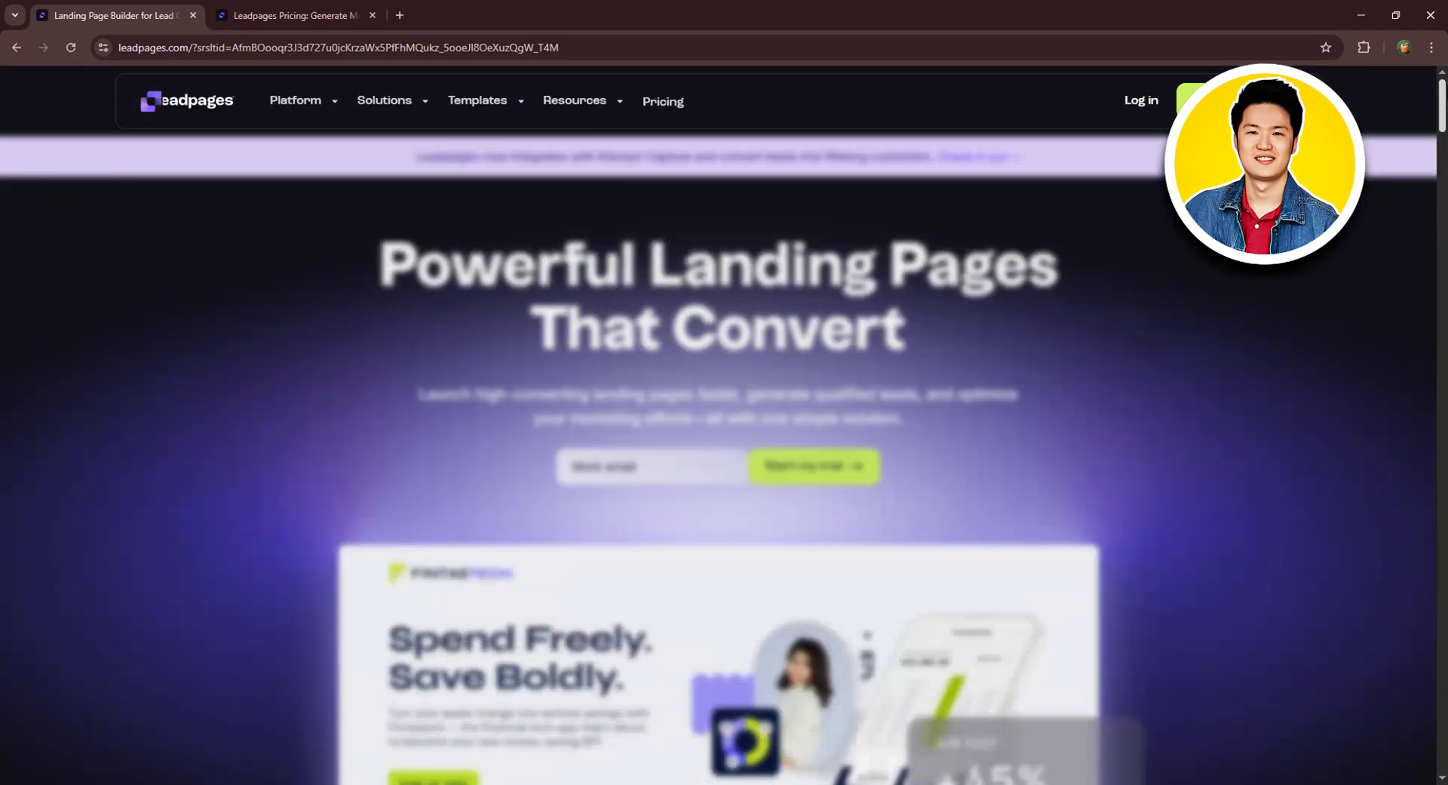
pyautogui.click(304, 101)
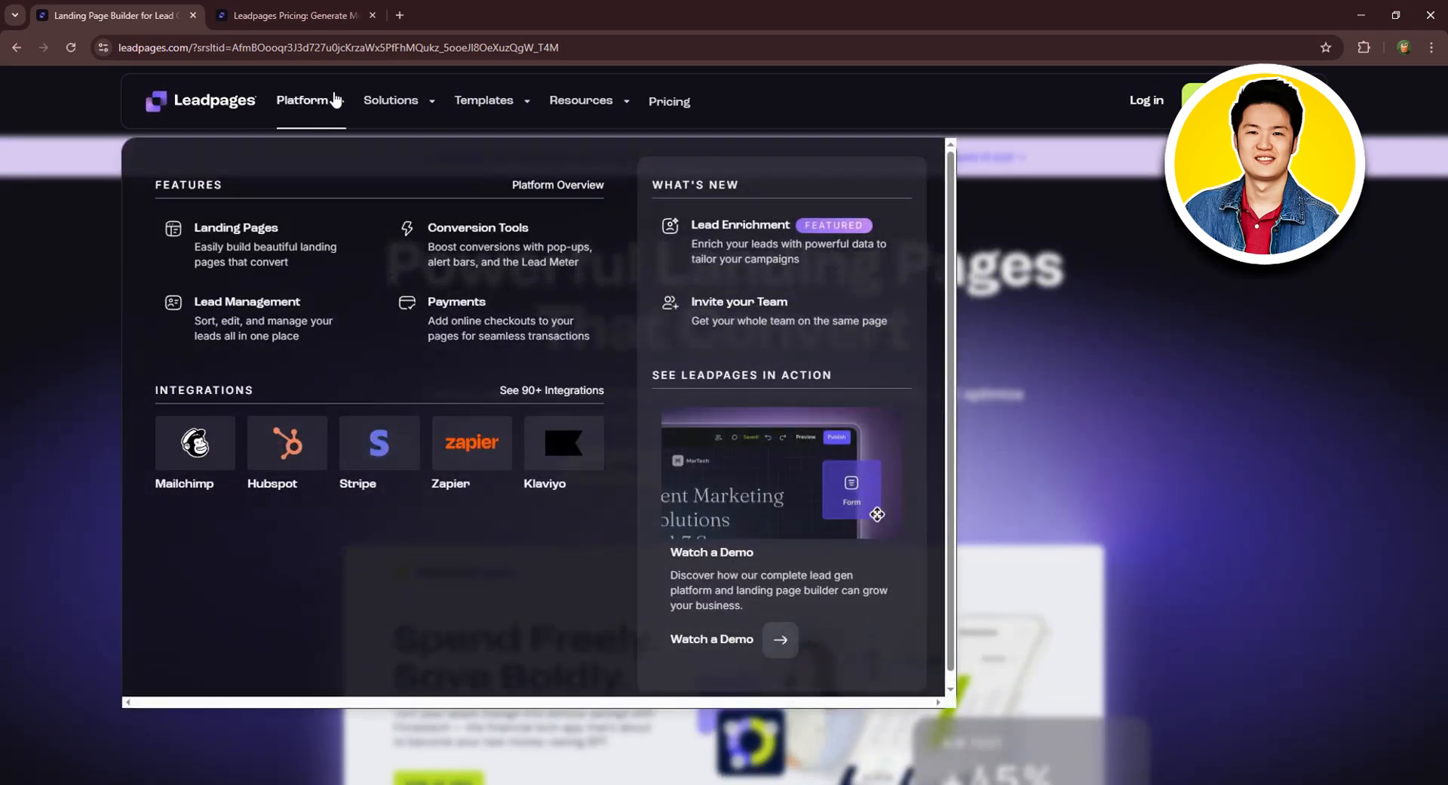
pyautogui.click(398, 100)
pyautogui.click(485, 100)
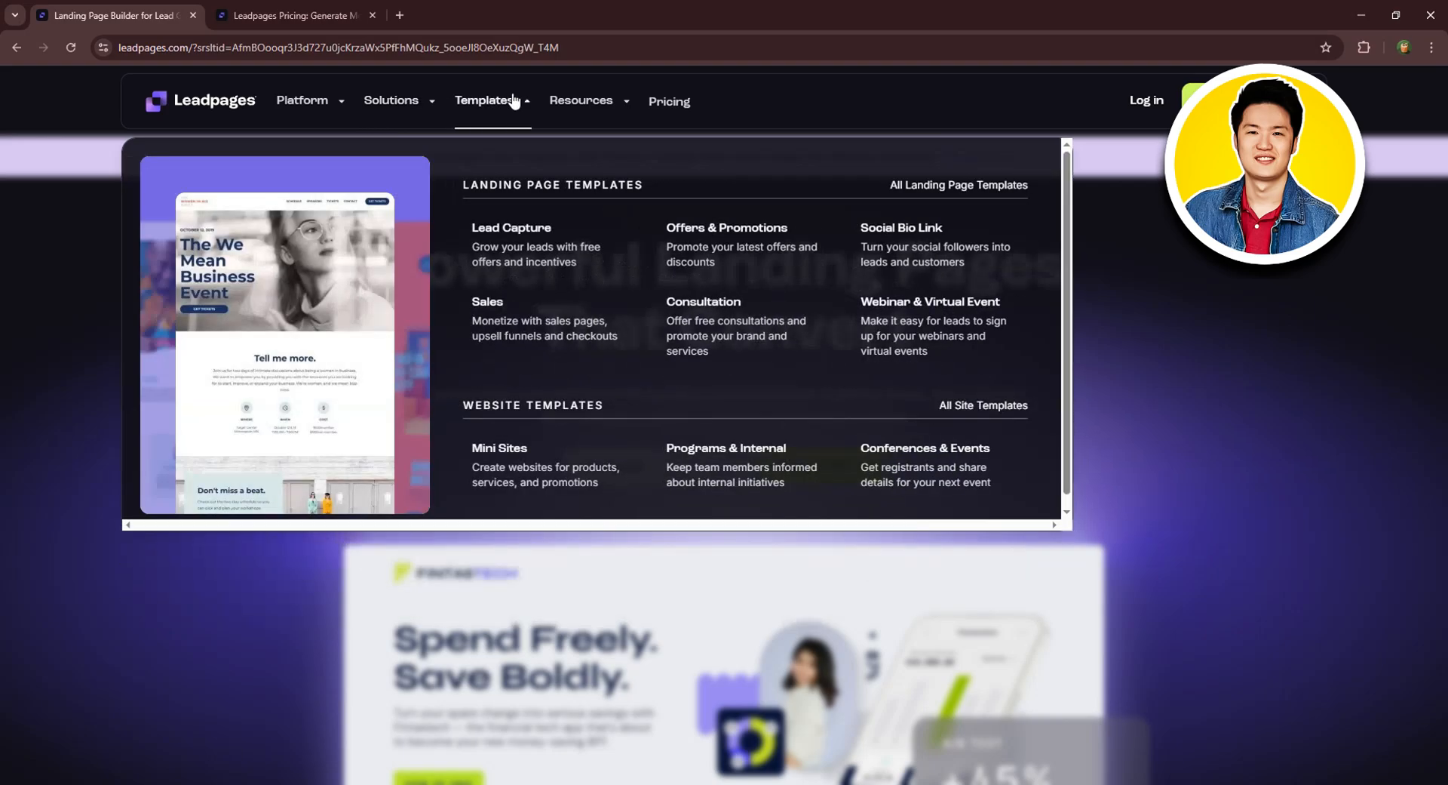
pyautogui.click(631, 106)
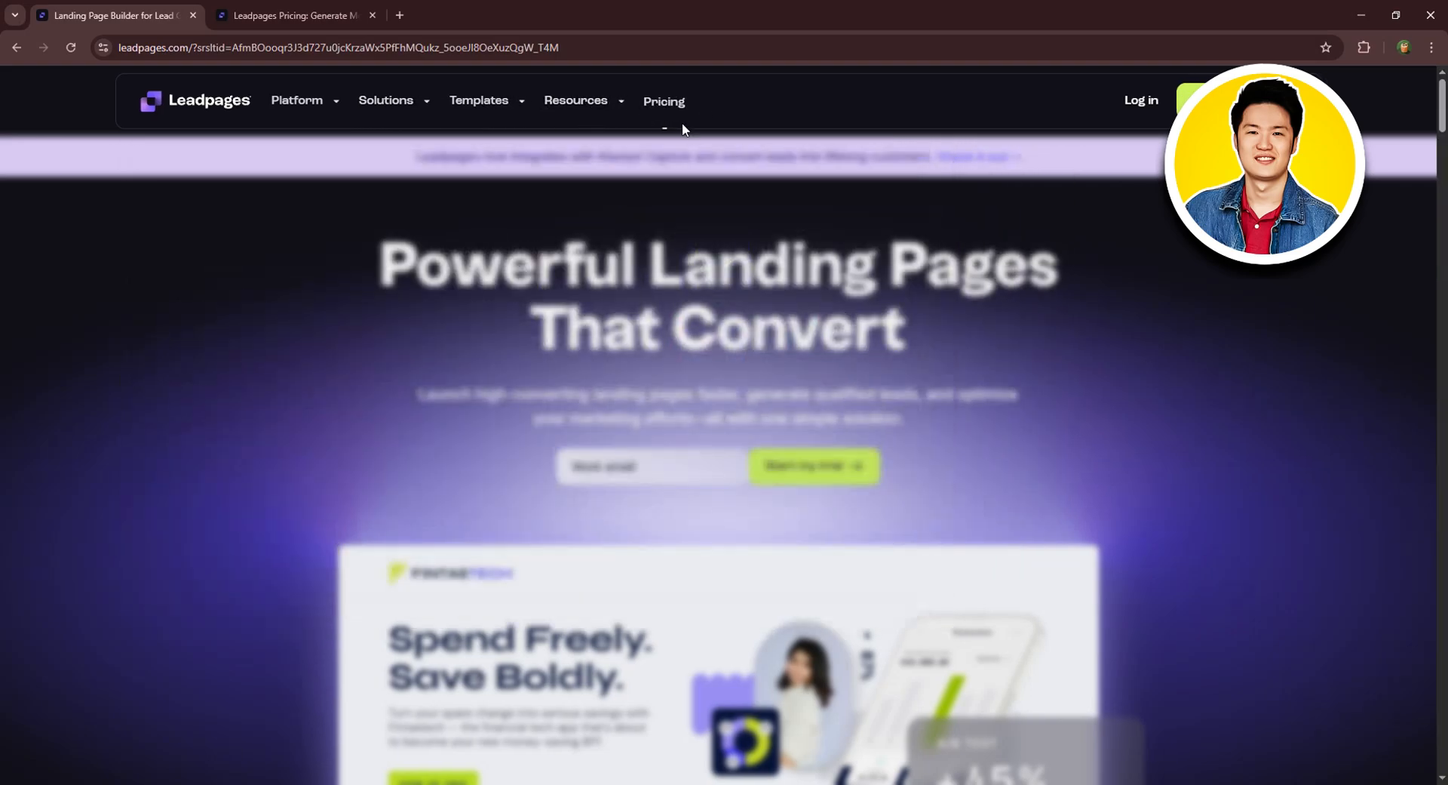
# Review the Leadpages pricing plans under monthly billing and switch them to yearly billing for comparison
pyautogui.click(299, 7)
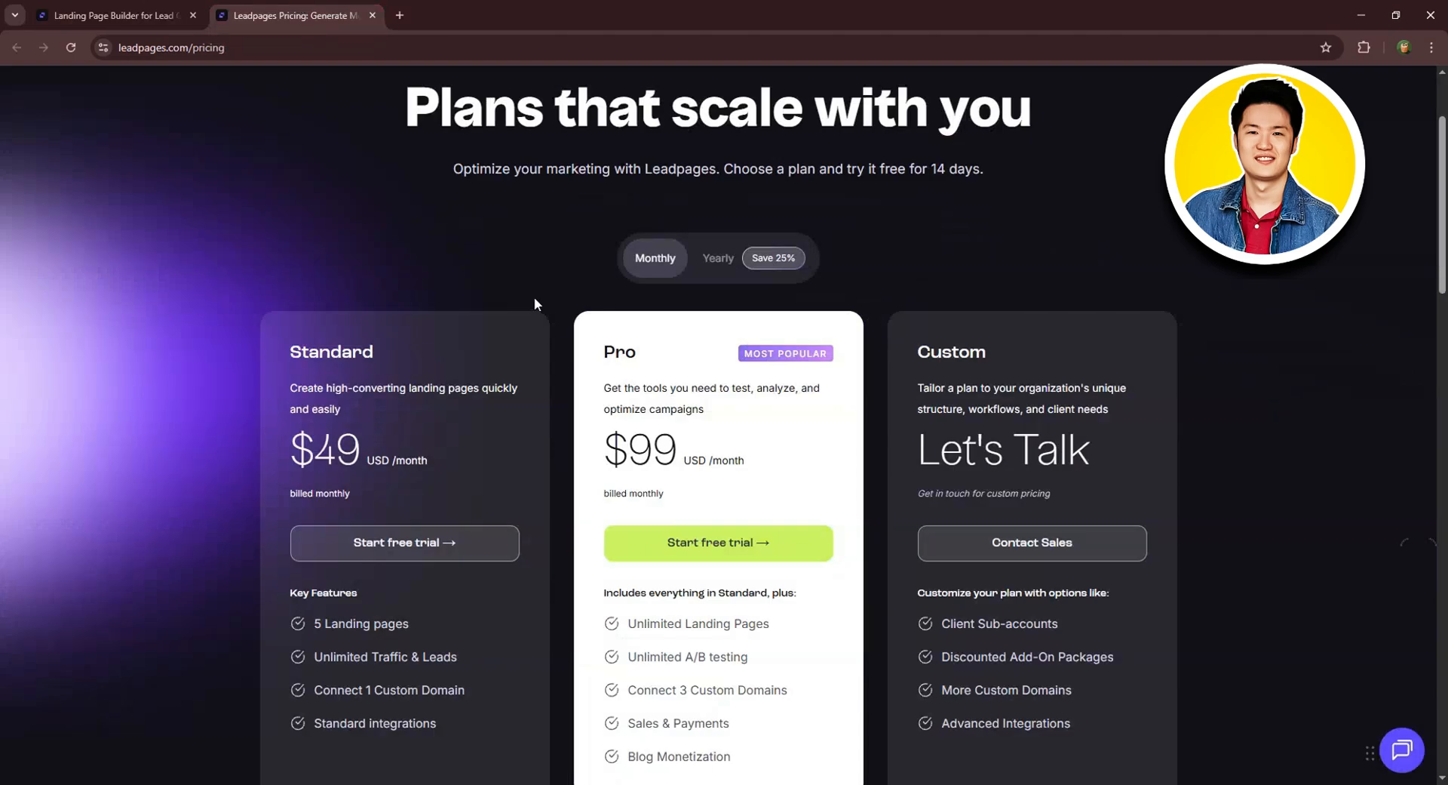
pyautogui.scroll(-1, 1384, 284)
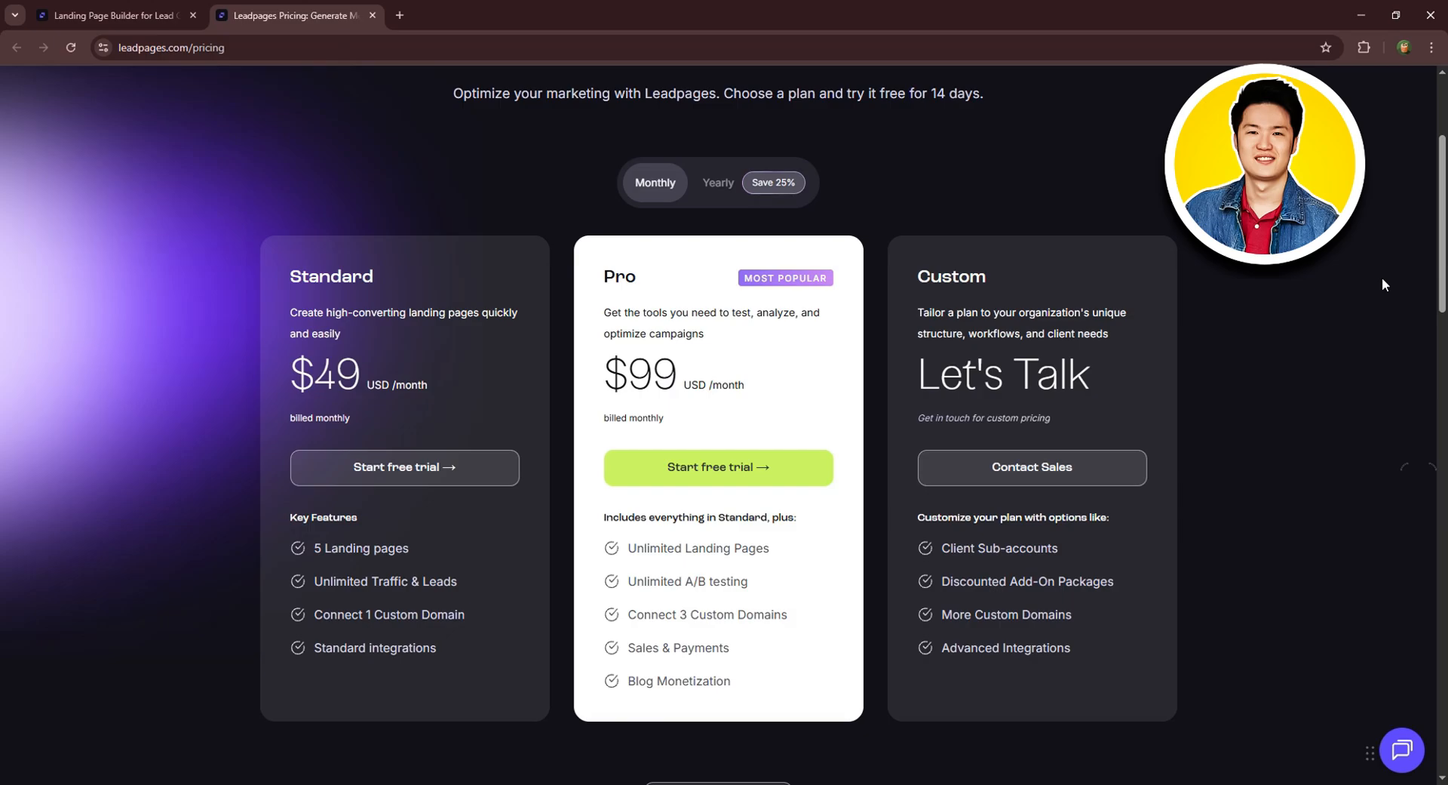
pyautogui.click(737, 192)
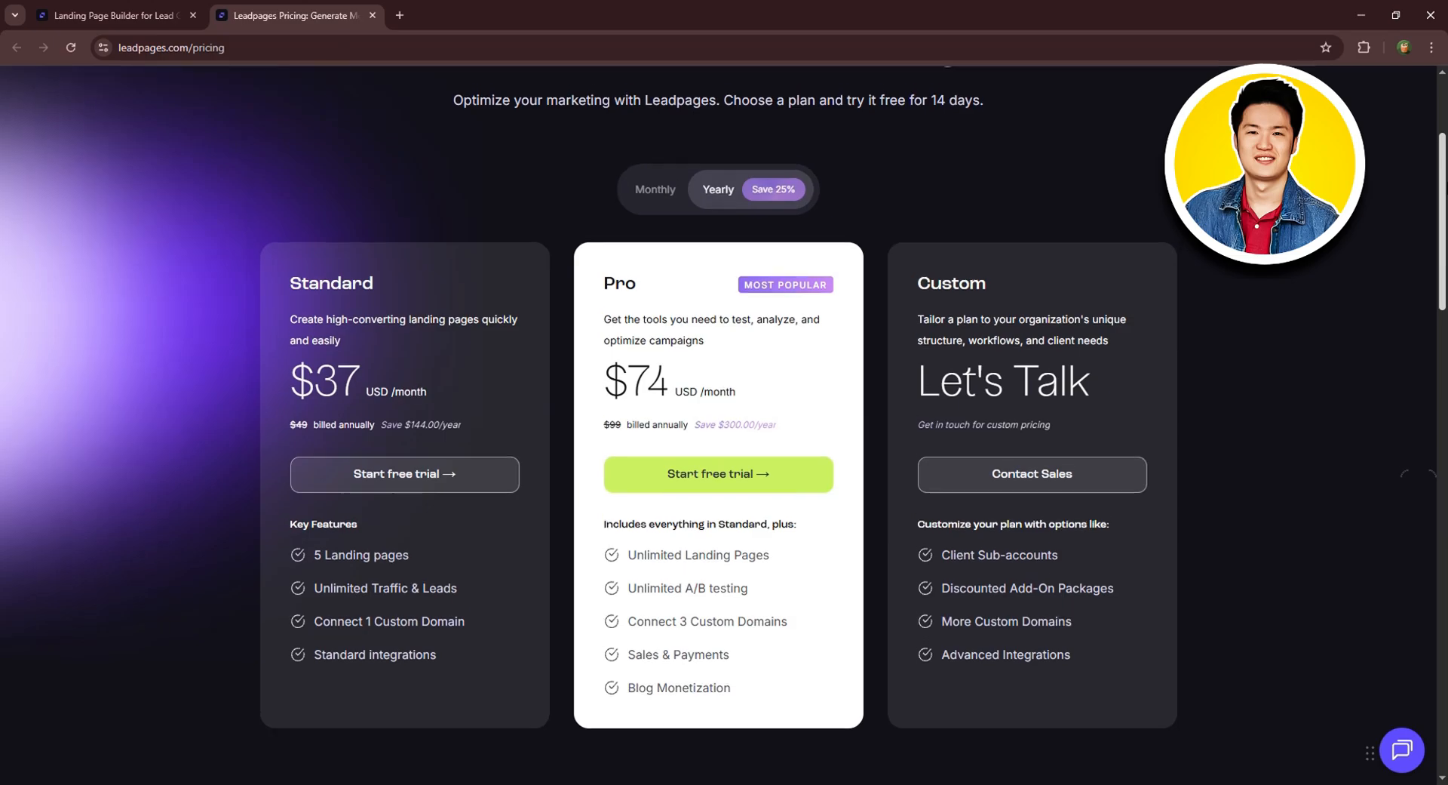
pyautogui.scroll(3, 724, 423)
# Return to the Leadpages home page and log in with the suggested Google account
pyautogui.click(128, 16)
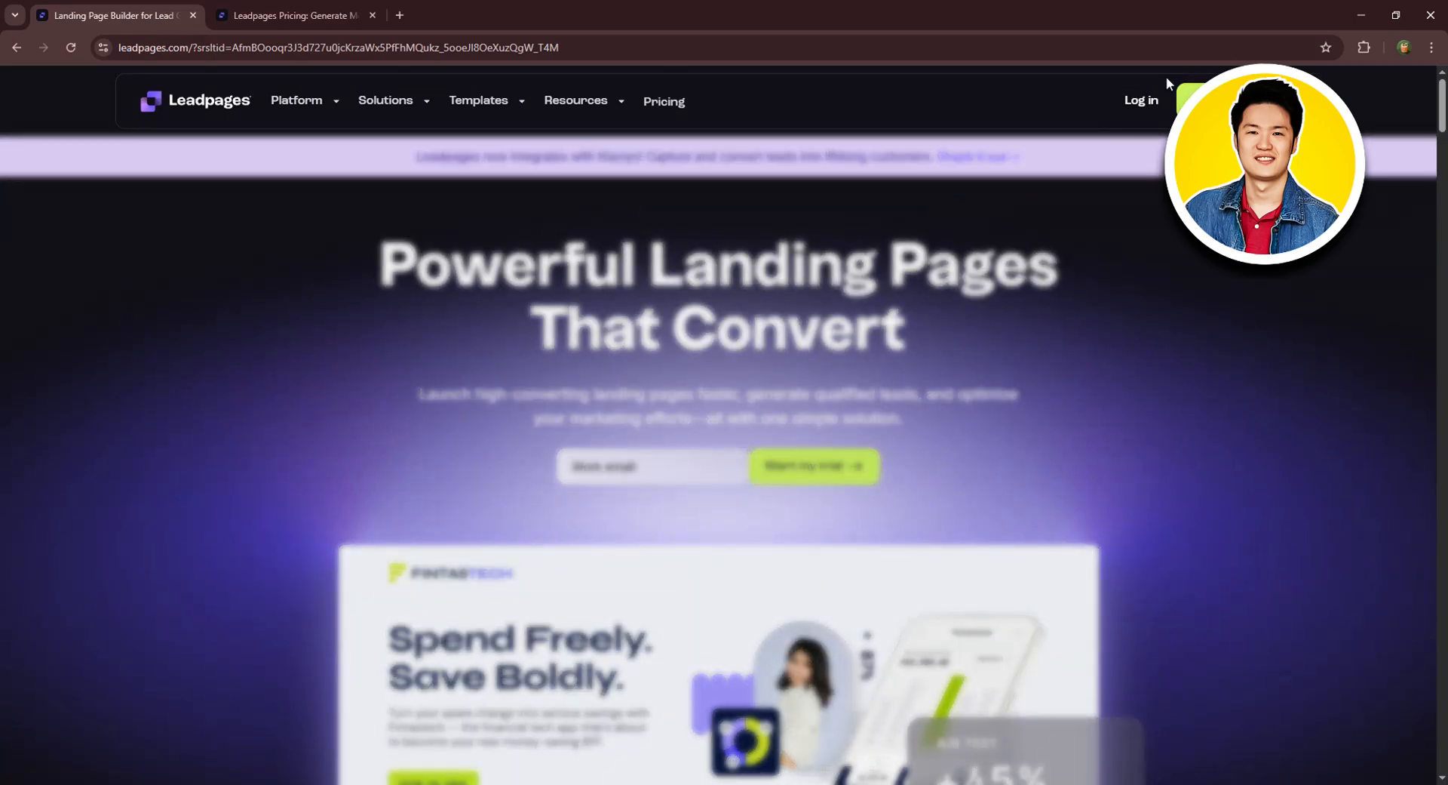
pyautogui.click(1141, 101)
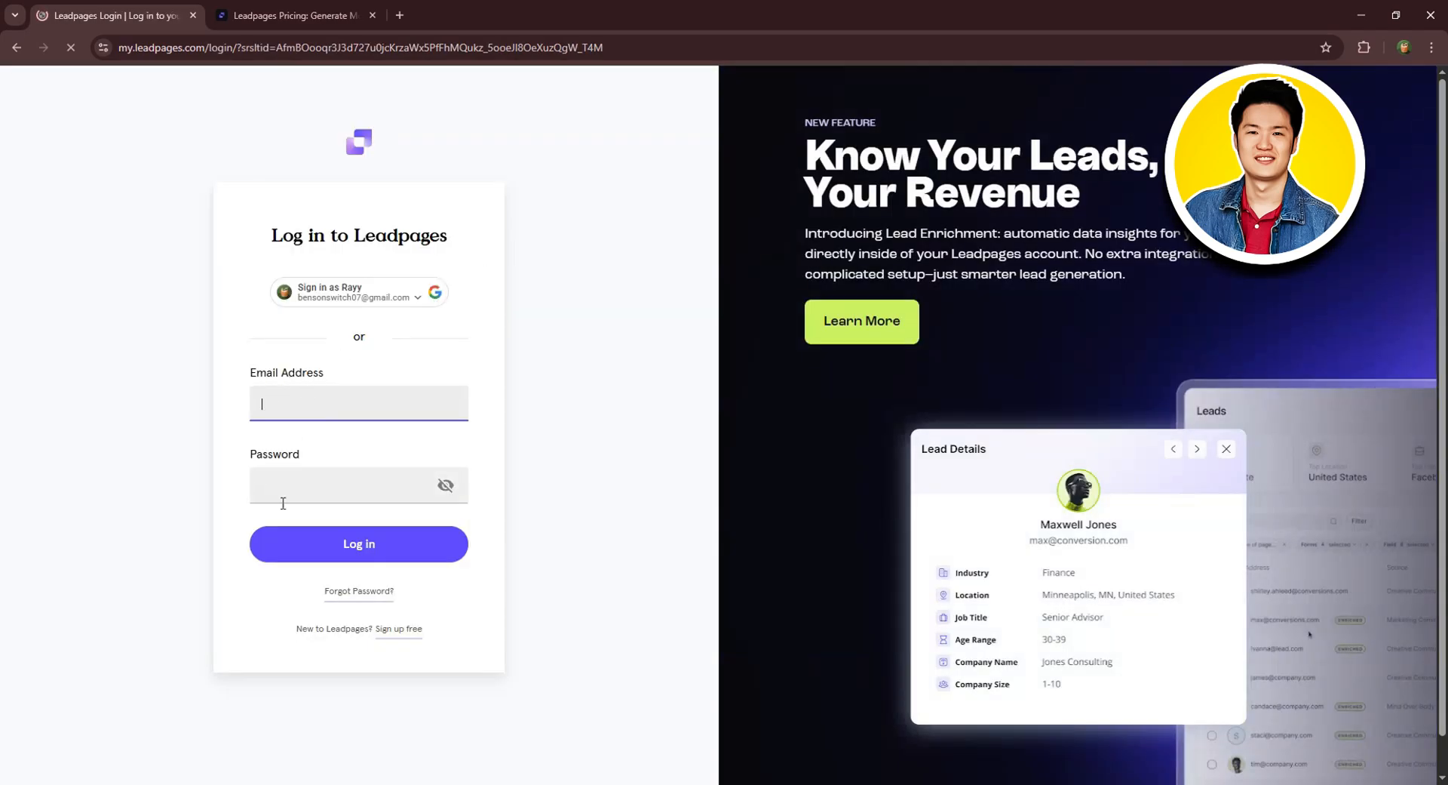
pyautogui.click(381, 289)
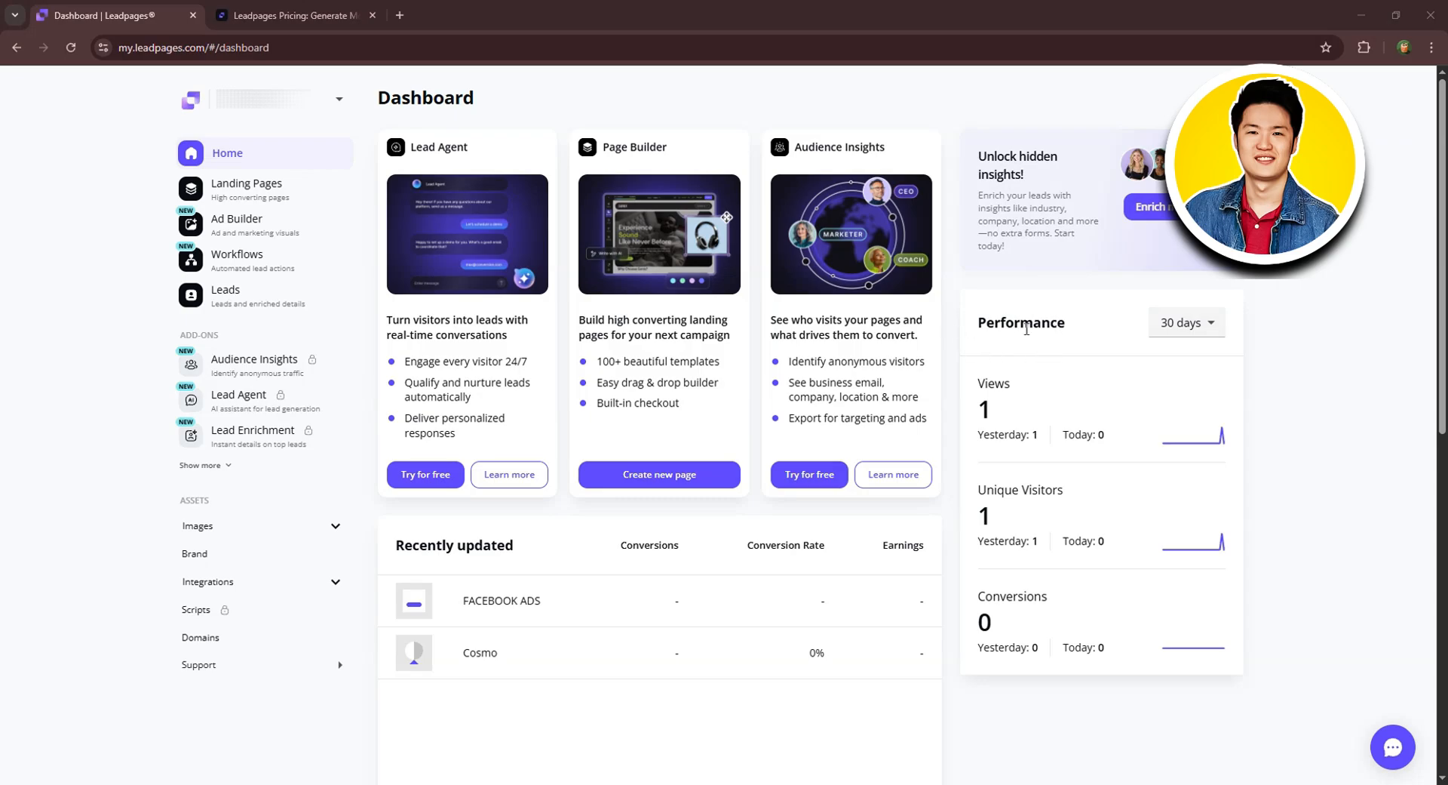
# Try the 60-day range for the dashboard's Performance statistics, set it to 90 days, and check the recently updated pages
pyautogui.click(1209, 326)
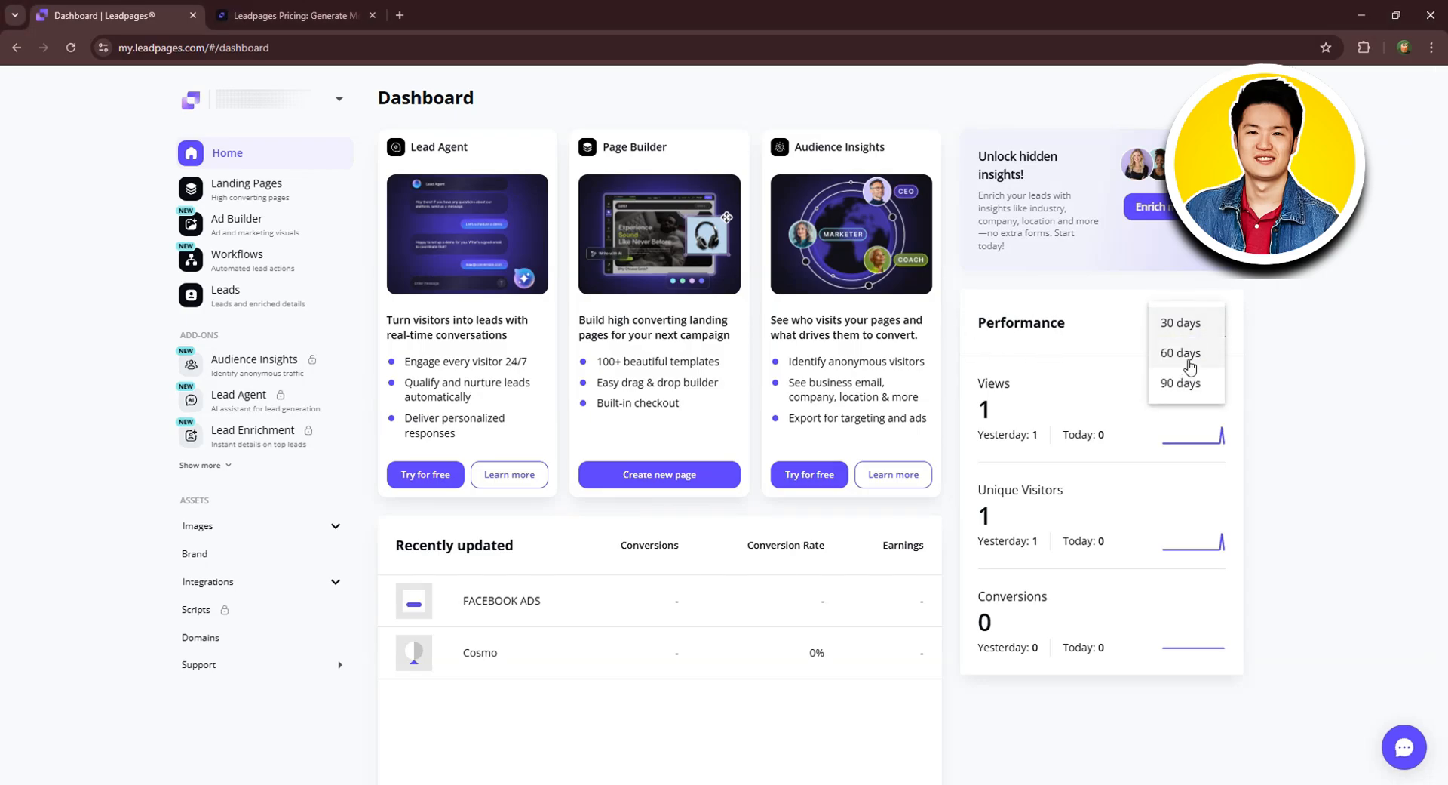
pyautogui.click(1195, 357)
pyautogui.click(1209, 330)
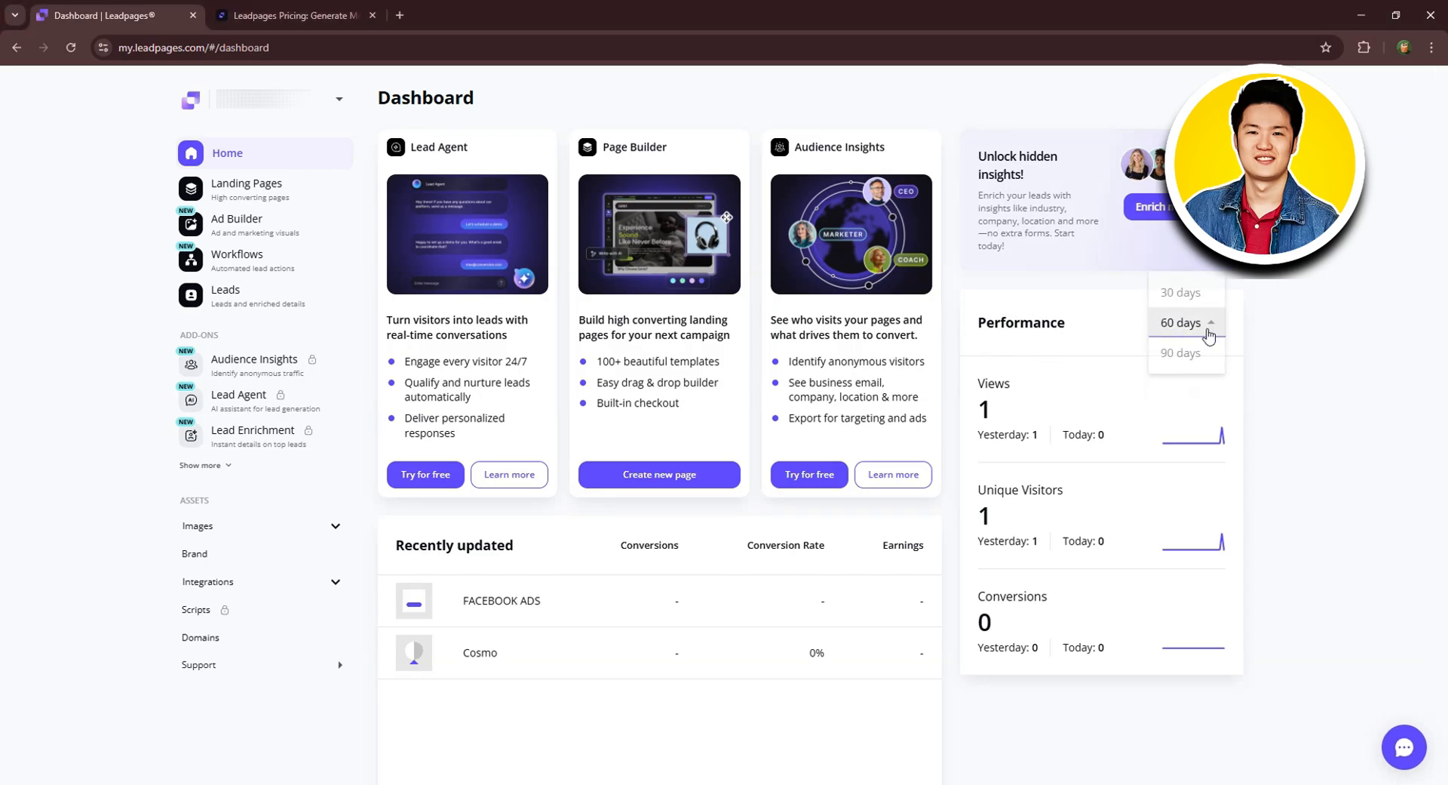
pyautogui.click(1202, 360)
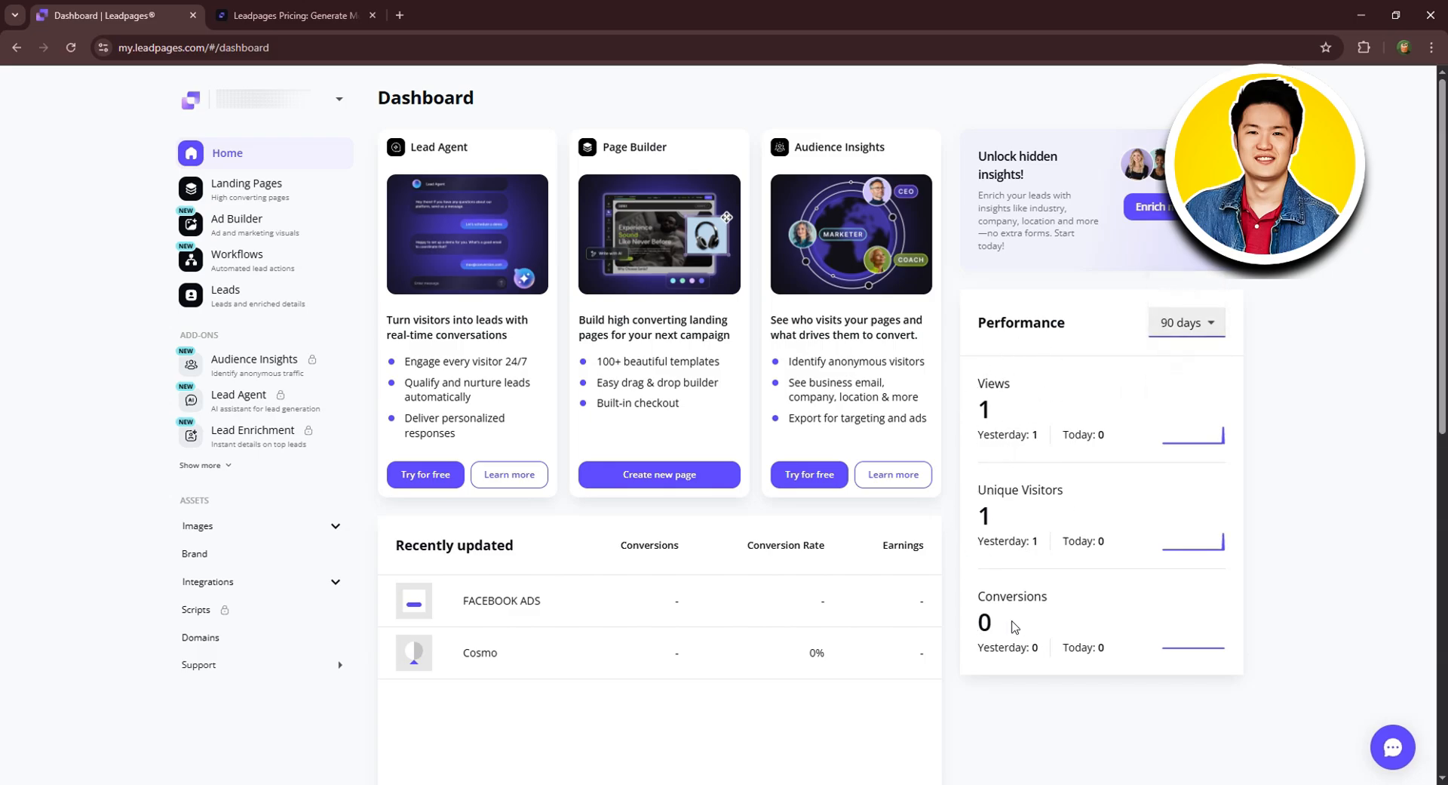
pyautogui.scroll(-1, 487, 445)
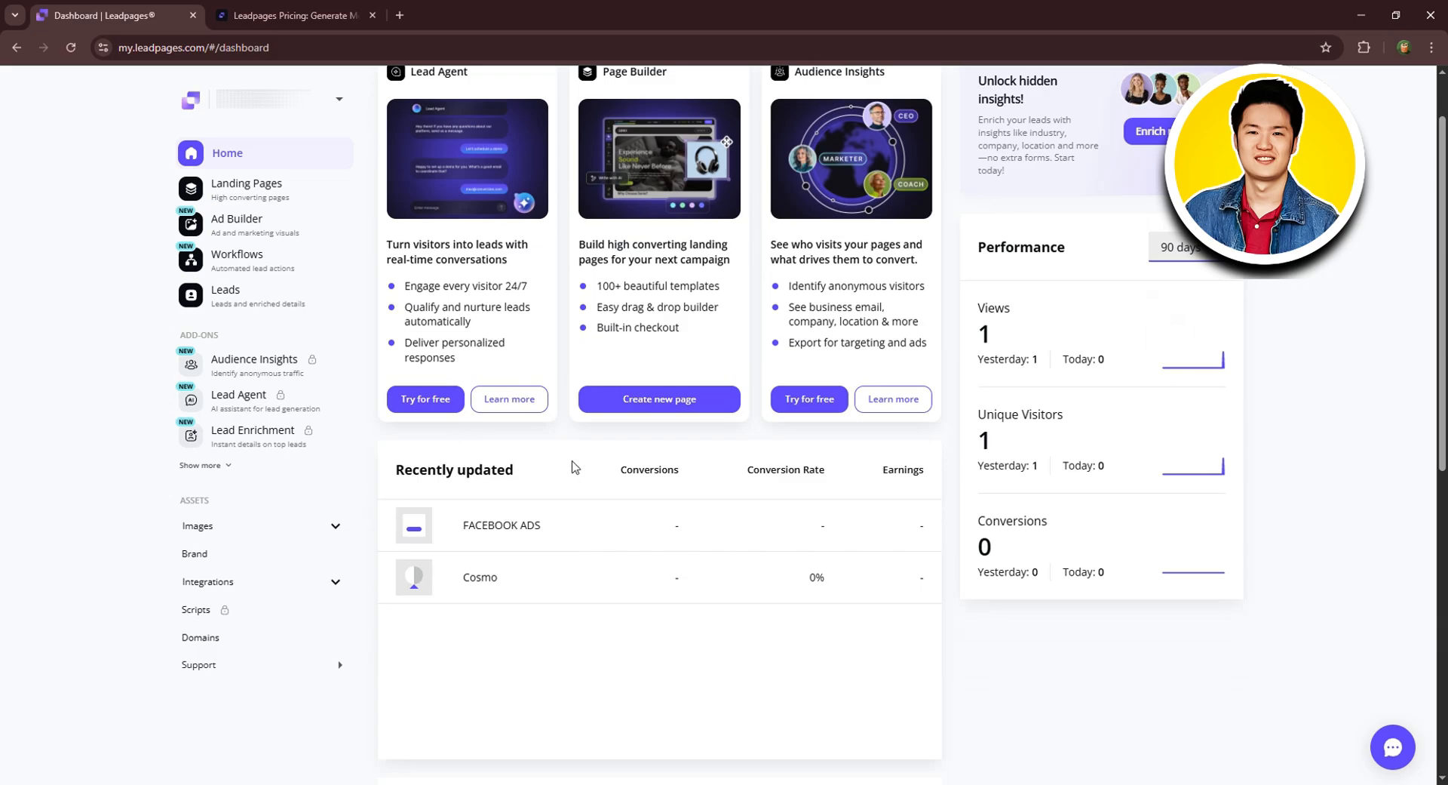
pyautogui.scroll(1, 526, 469)
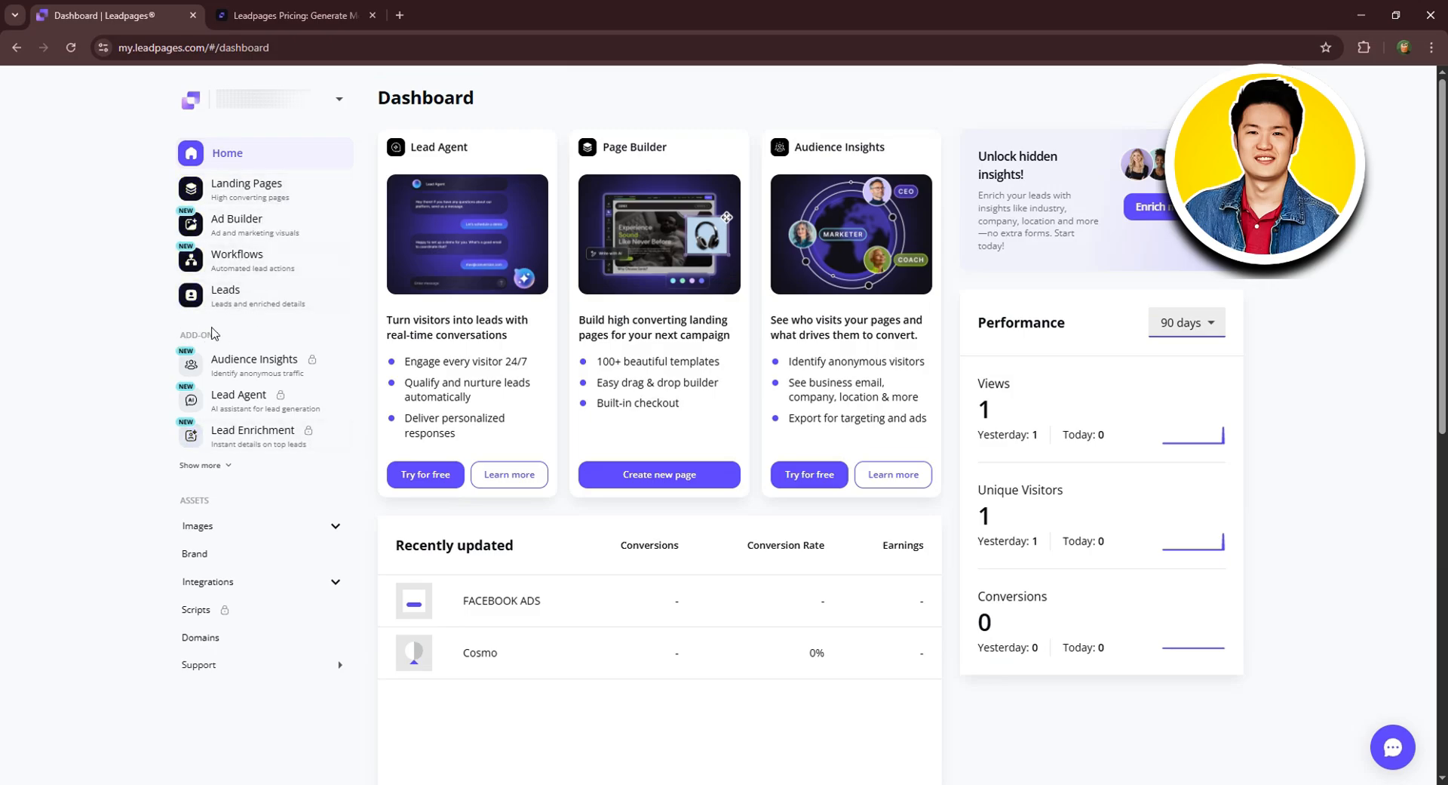
# Show all add-ons in the dashboard navigation and look over the add-on and asset entries
pyautogui.click(223, 467)
pyautogui.scroll(-1, 281, 385)
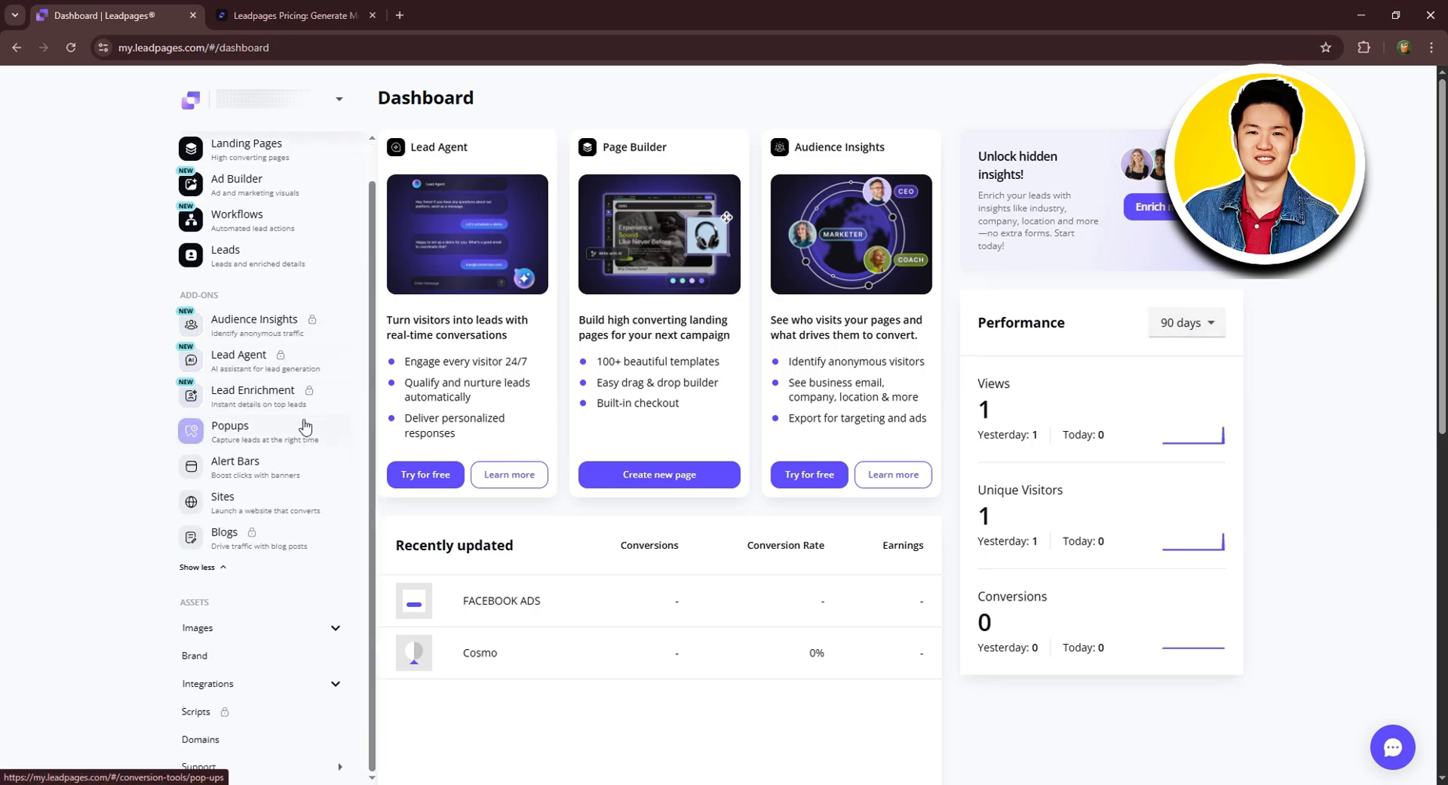
pyautogui.scroll(-1, 298, 423)
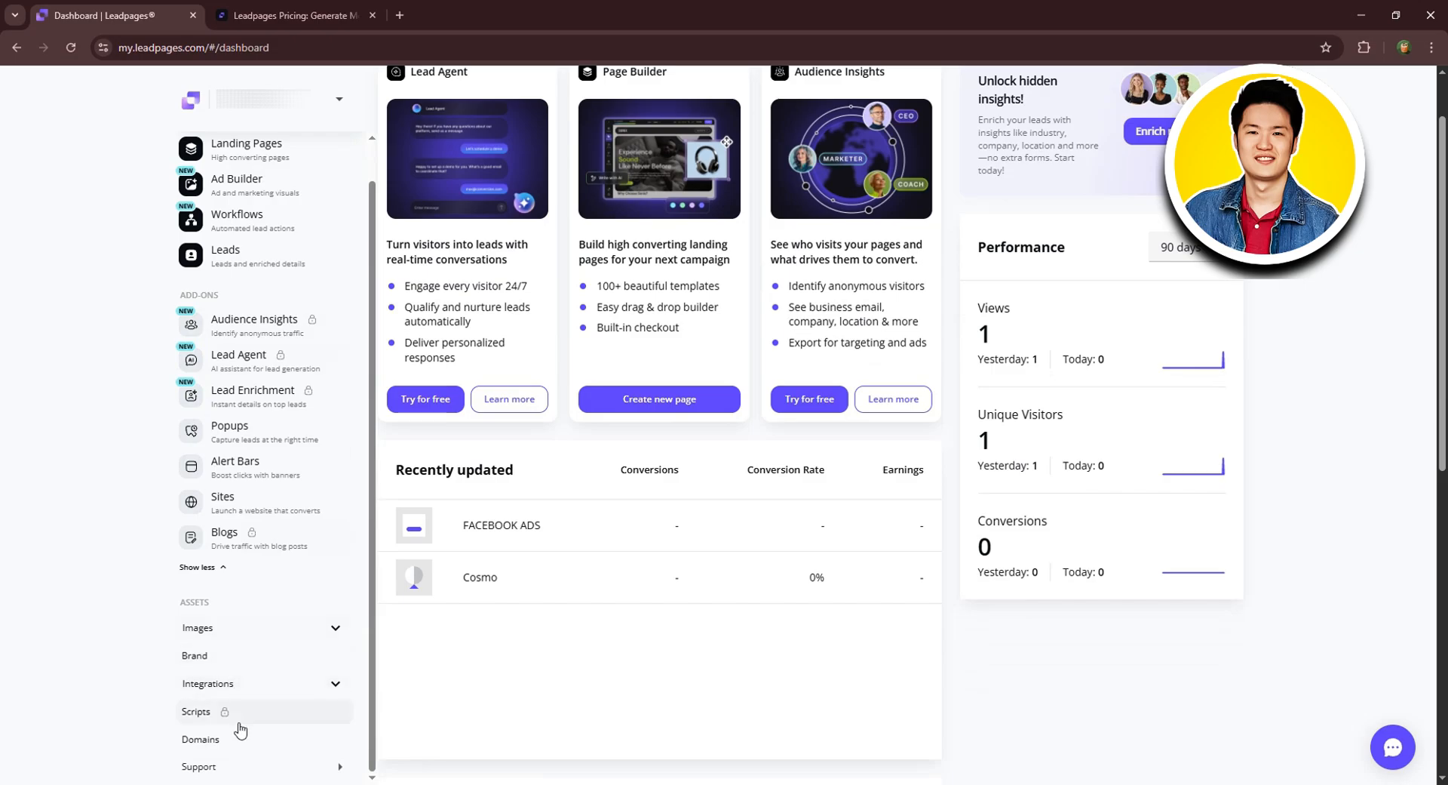
pyautogui.scroll(-3, 240, 729)
pyautogui.scroll(1, 236, 716)
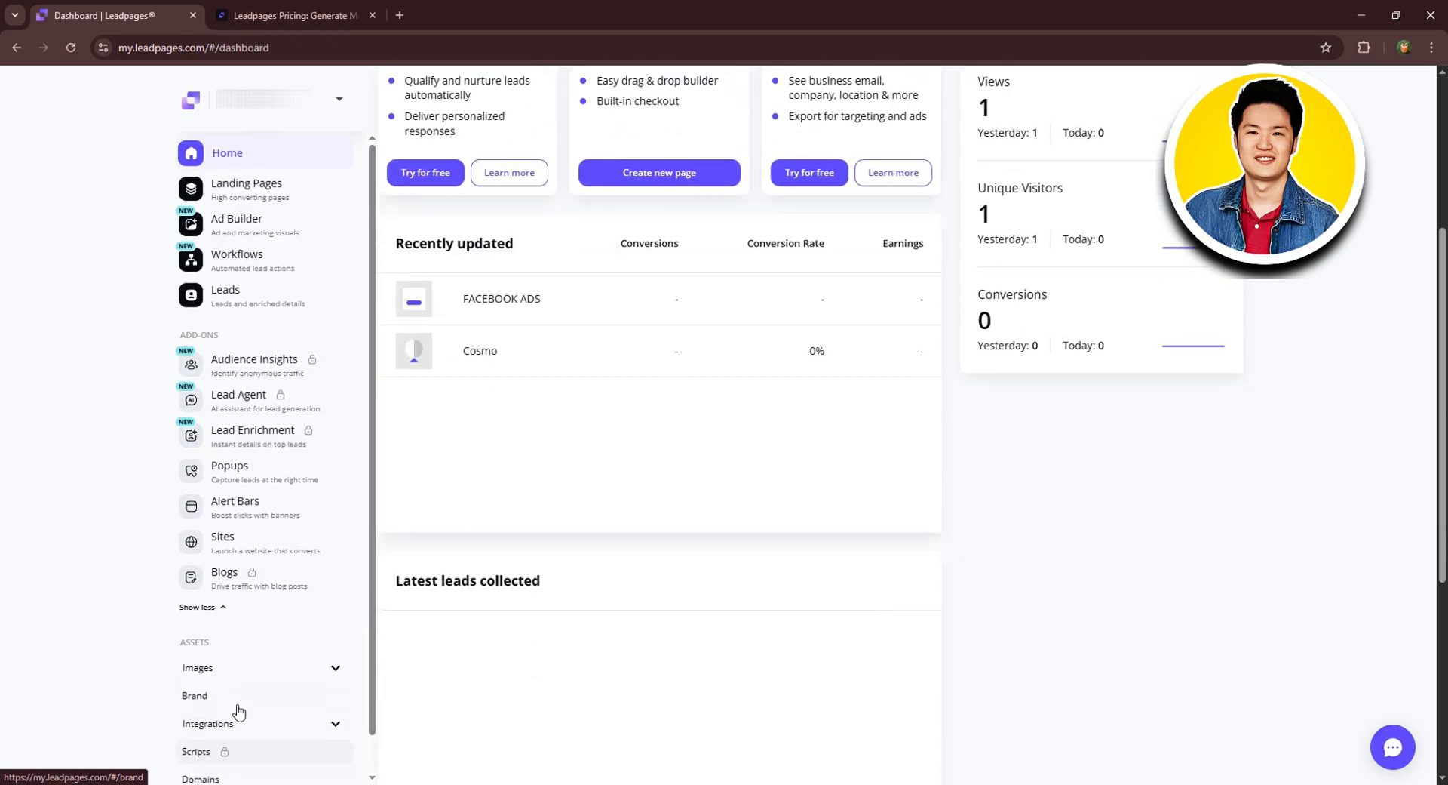
pyautogui.scroll(4, 238, 710)
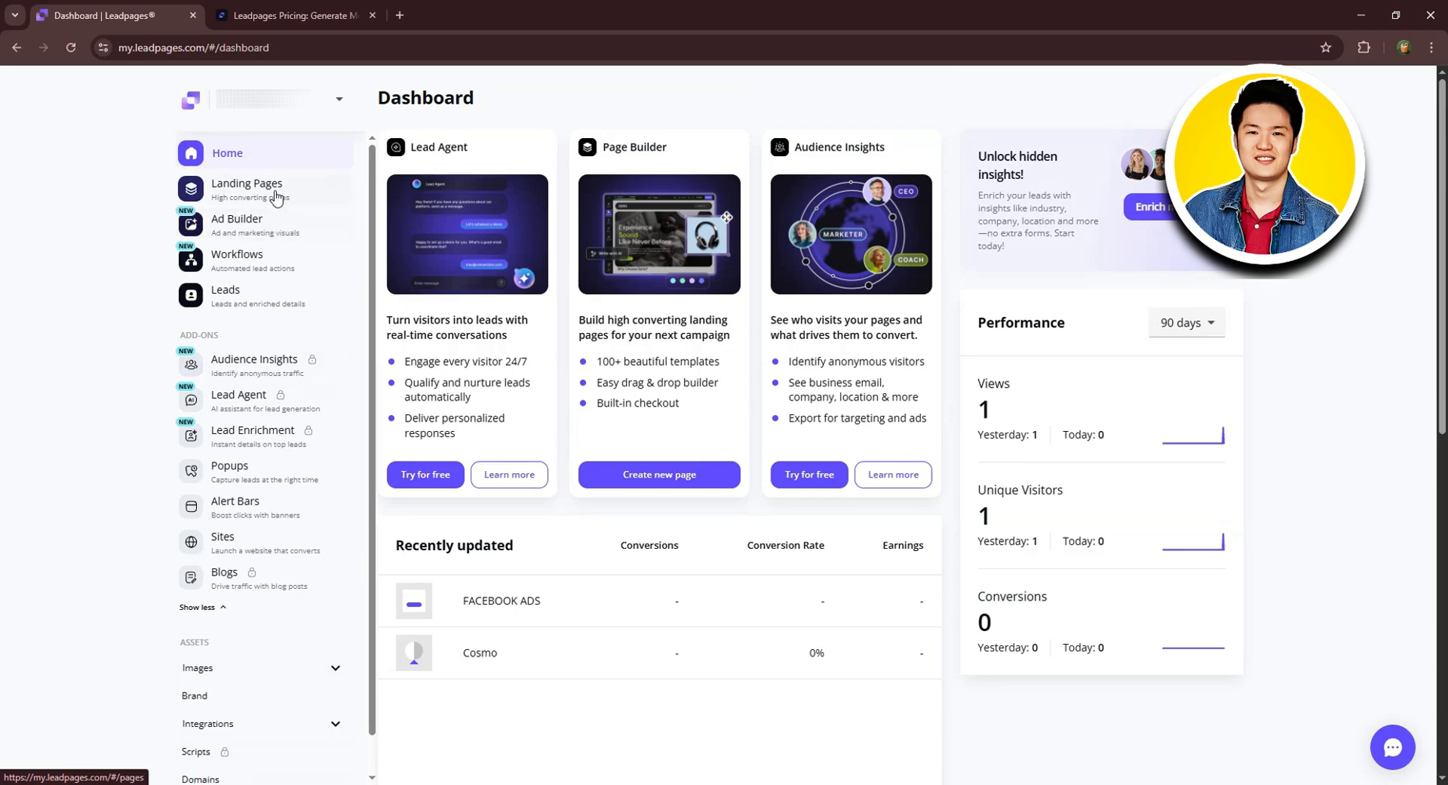
# Start creating a new landing page from the Landing Pages section and browse the available templates
pyautogui.click(253, 190)
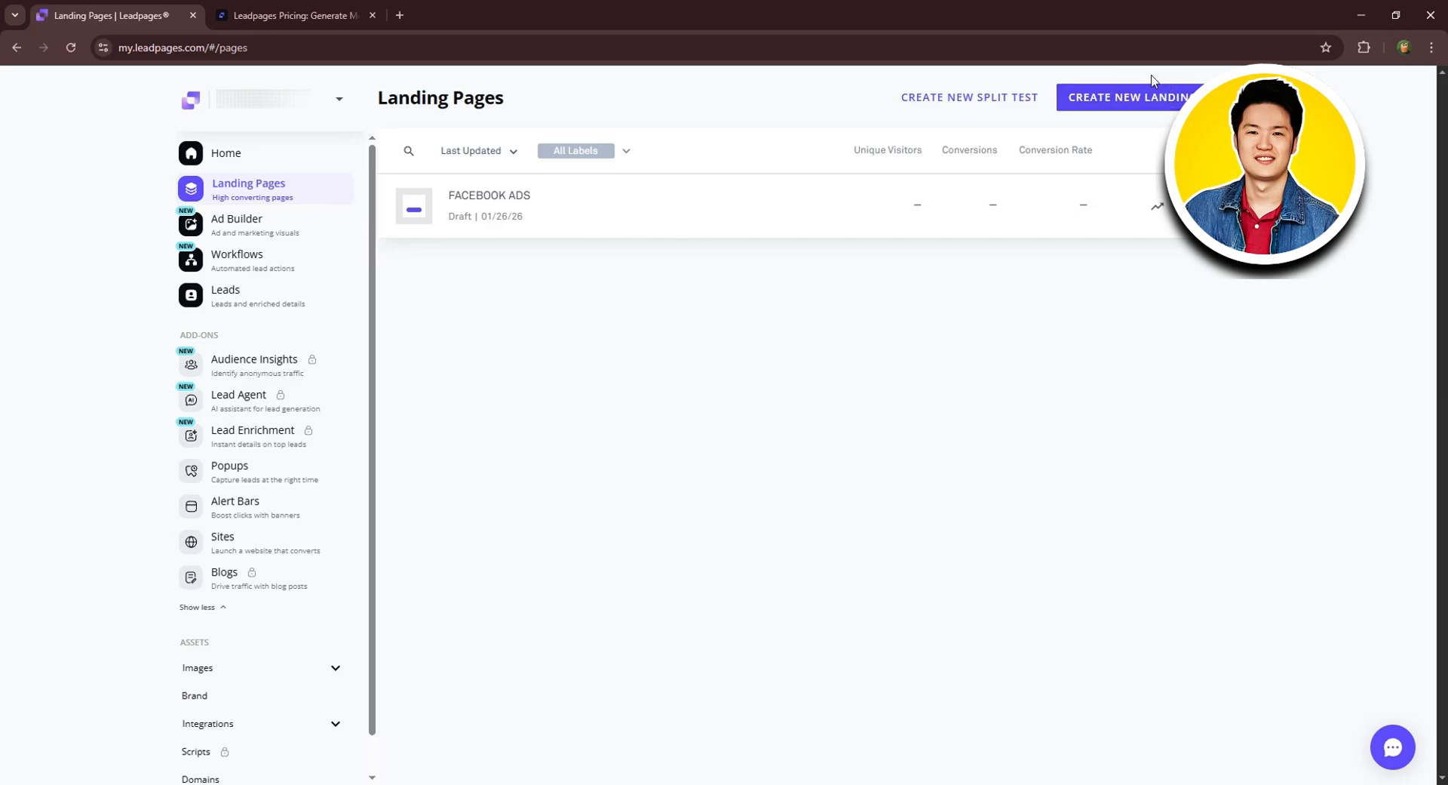
pyautogui.click(1142, 101)
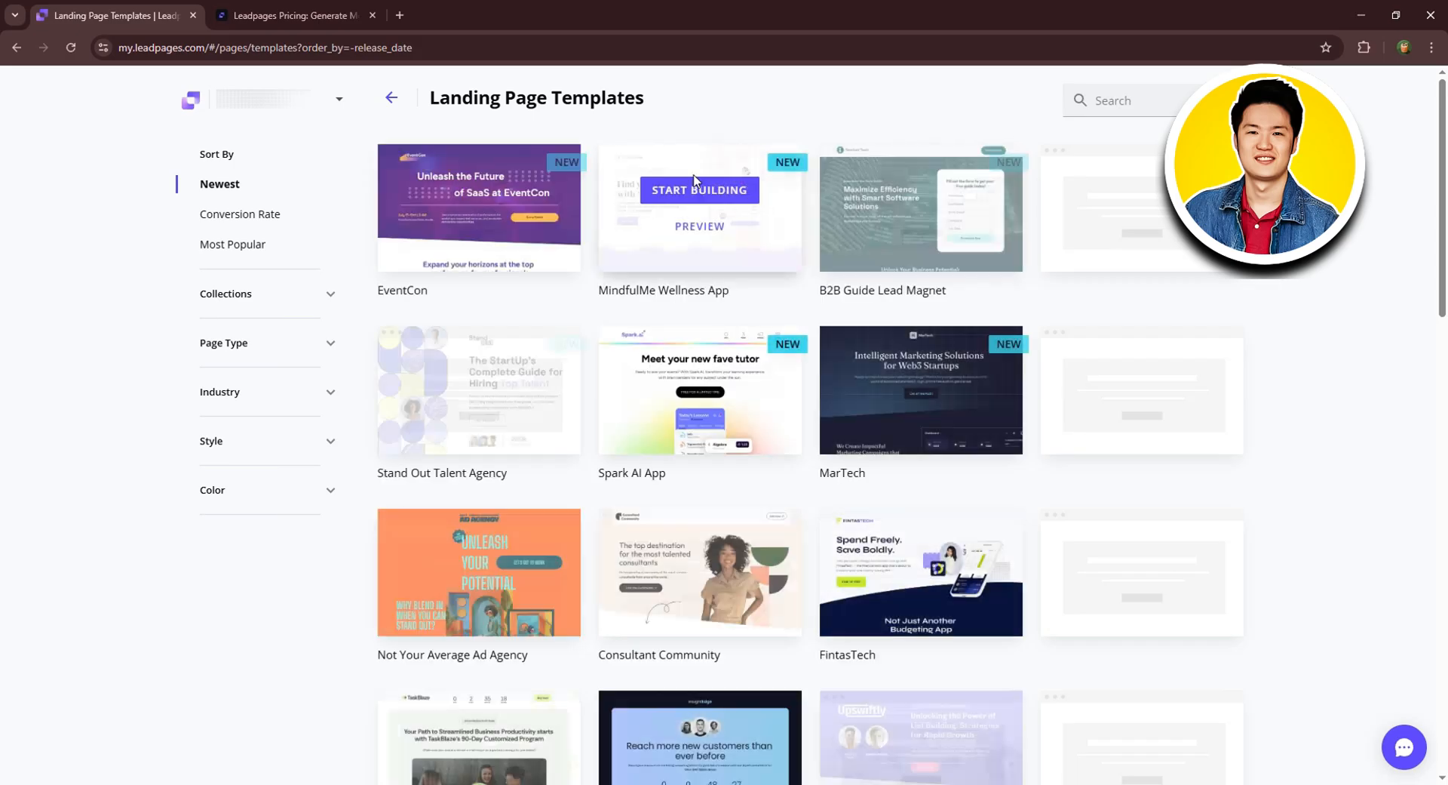
pyautogui.scroll(-10, 1119, 218)
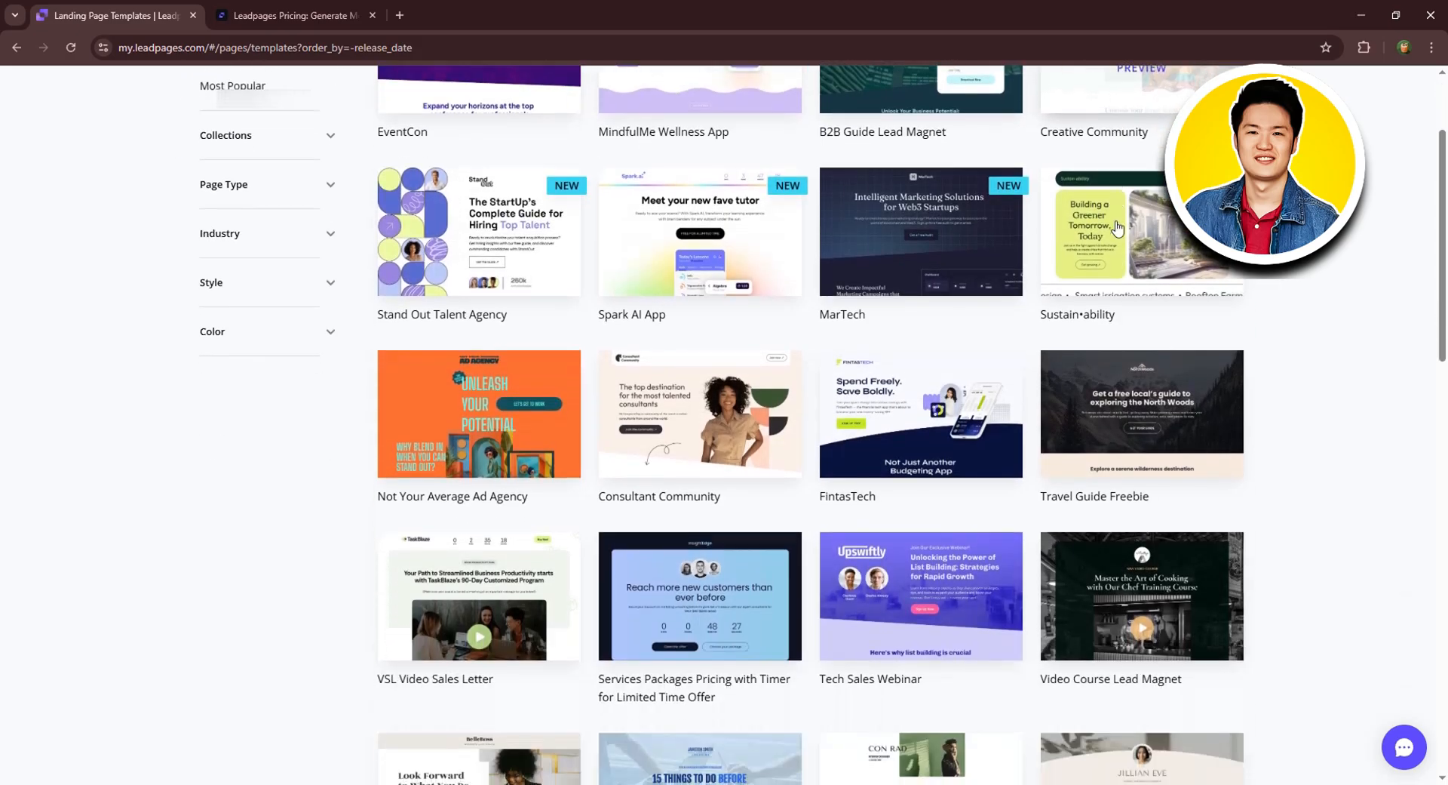
pyautogui.scroll(6, 1118, 228)
pyautogui.scroll(4, 1117, 228)
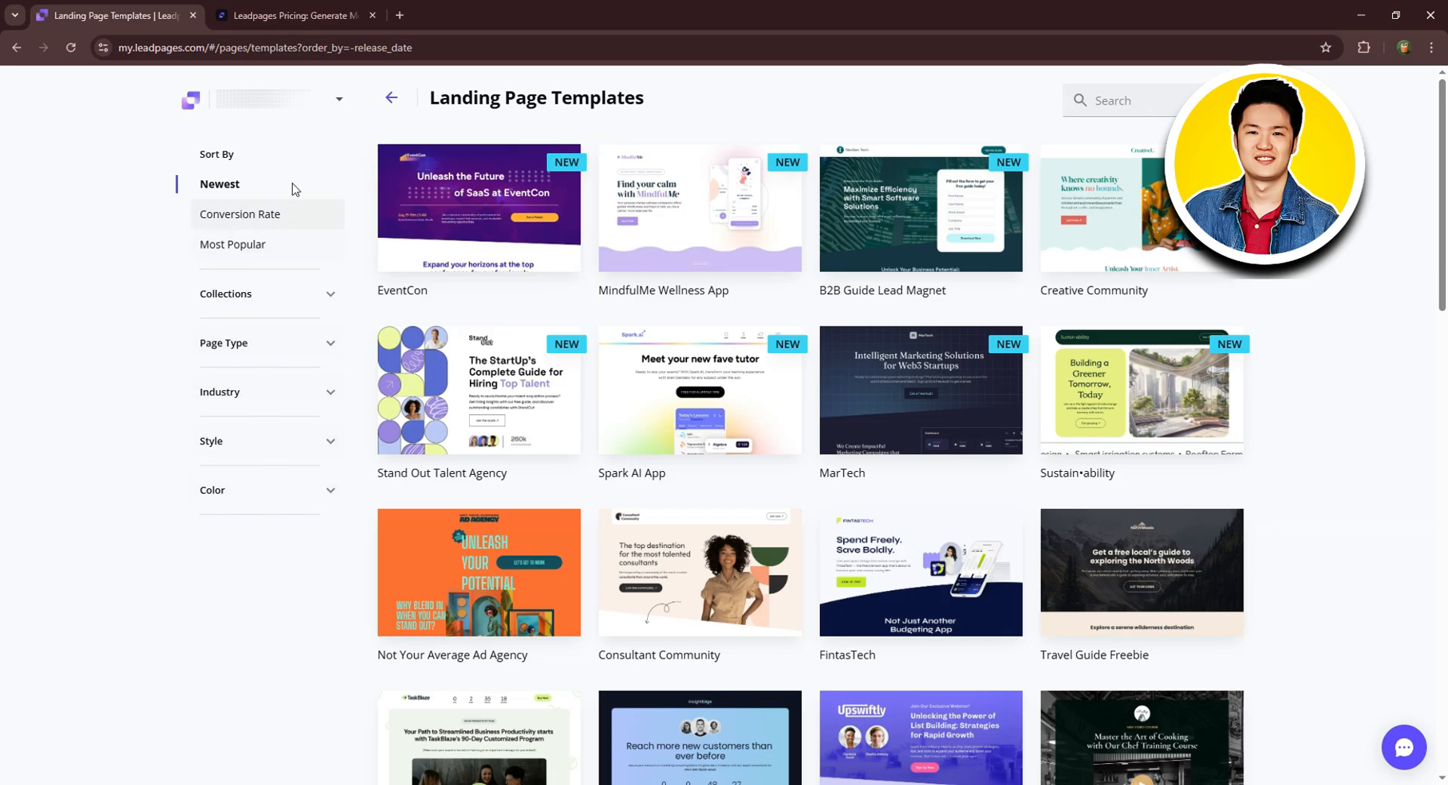
# Filter the landing page templates by the Sales page type and browse the matching designs
pyautogui.click(236, 347)
pyautogui.scroll(-2, 243, 343)
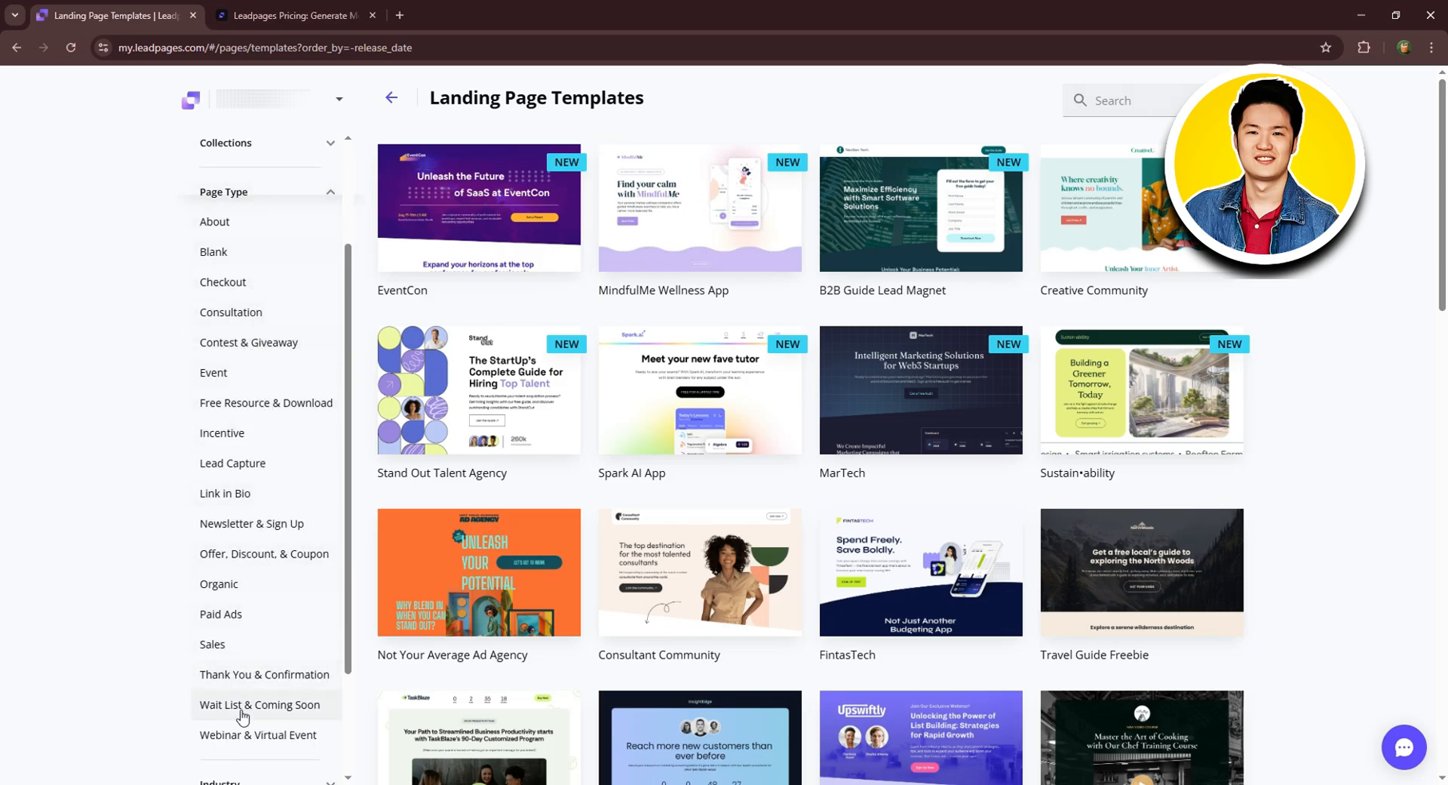
pyautogui.click(210, 645)
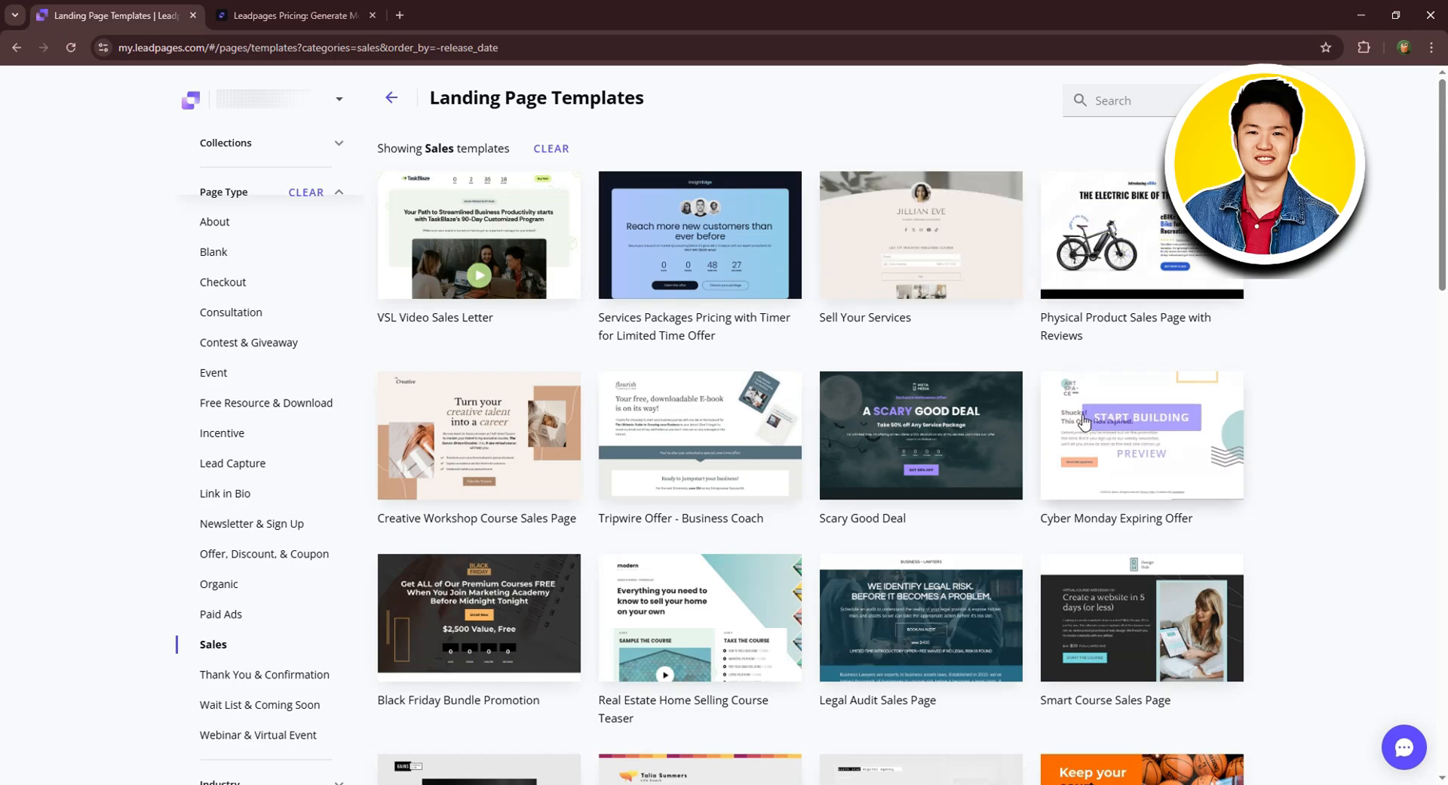
pyautogui.scroll(-5, 528, 464)
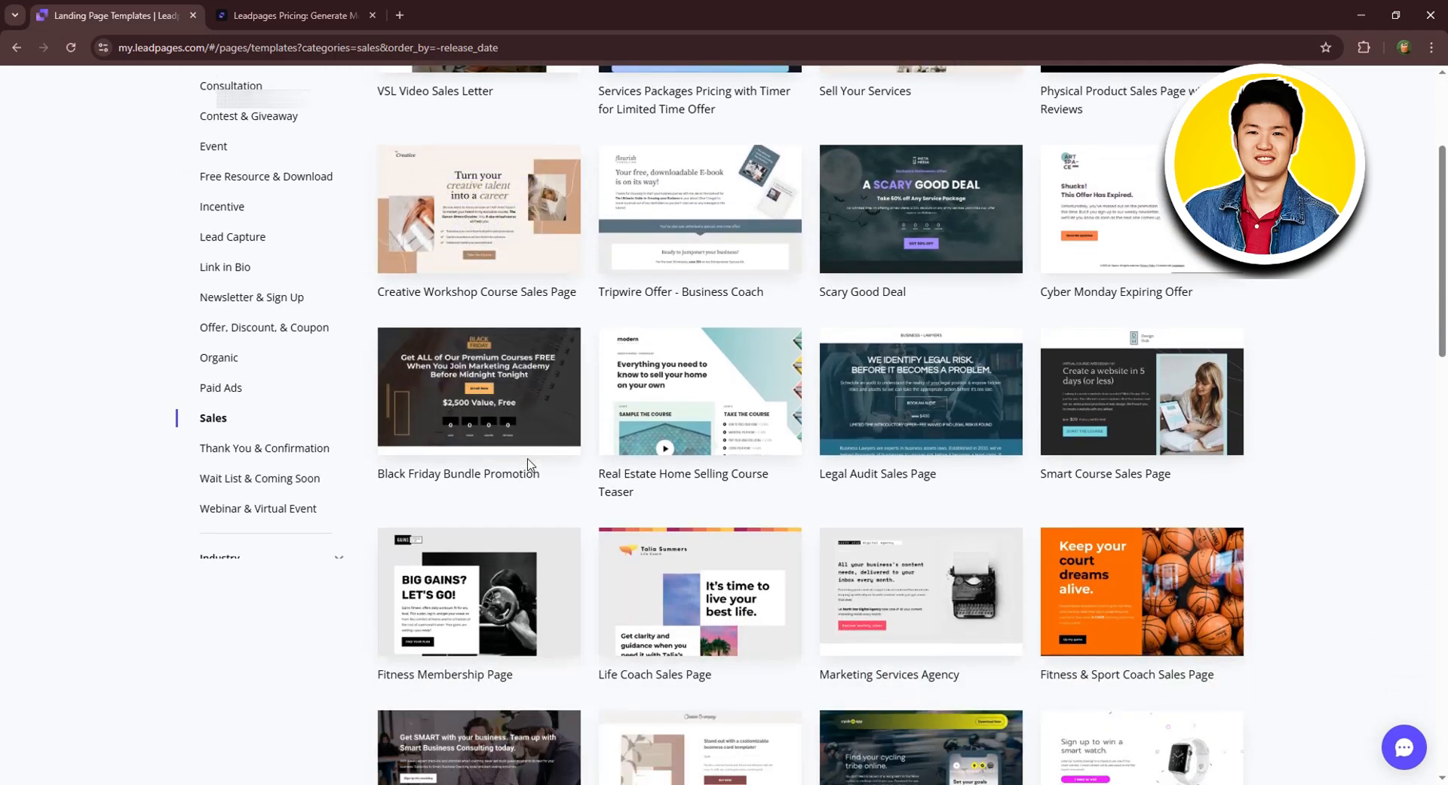
pyautogui.scroll(5, 528, 464)
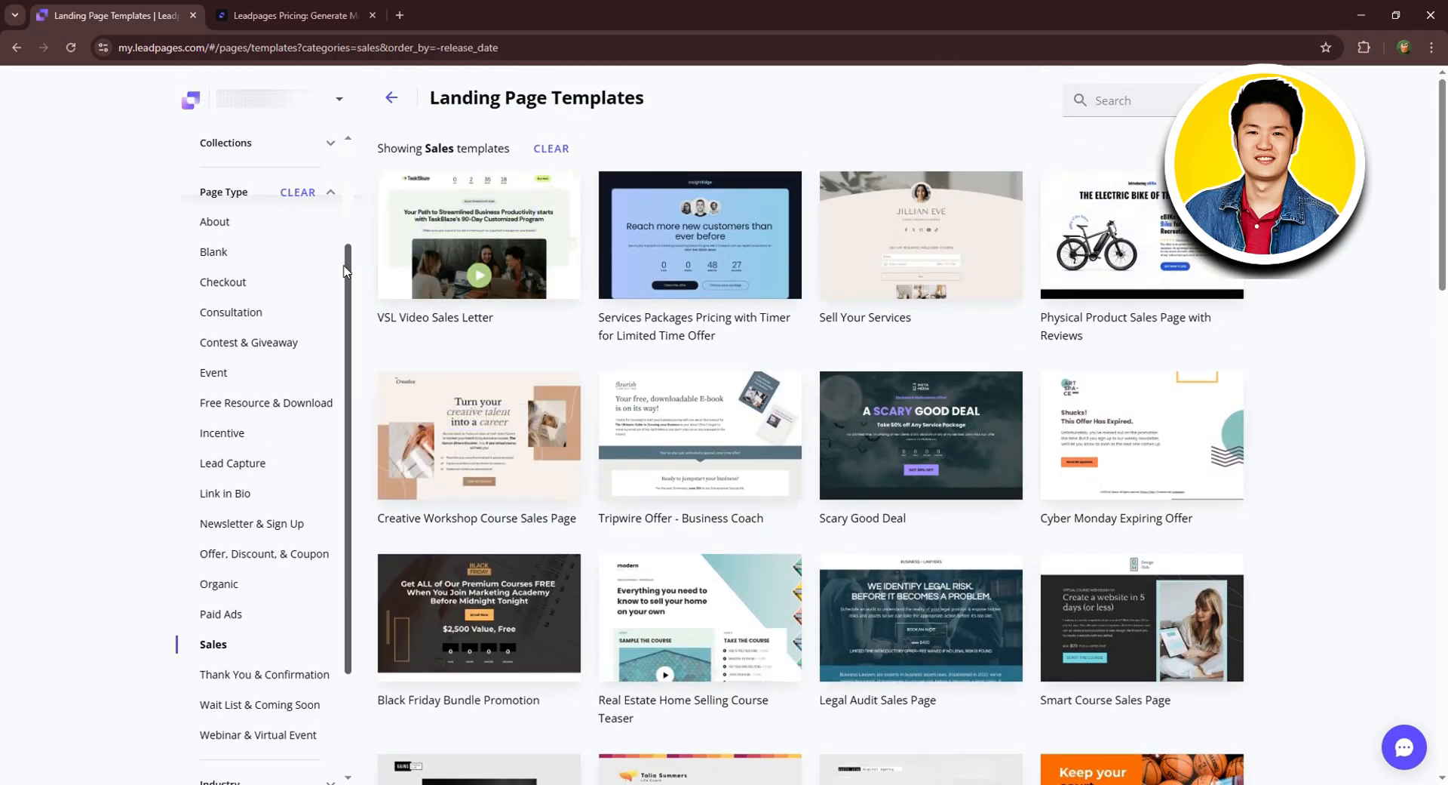
# Sort the Sales templates by Conversion Rate, and switch the sorting to Most Popular
pyautogui.scroll(2, 332, 277)
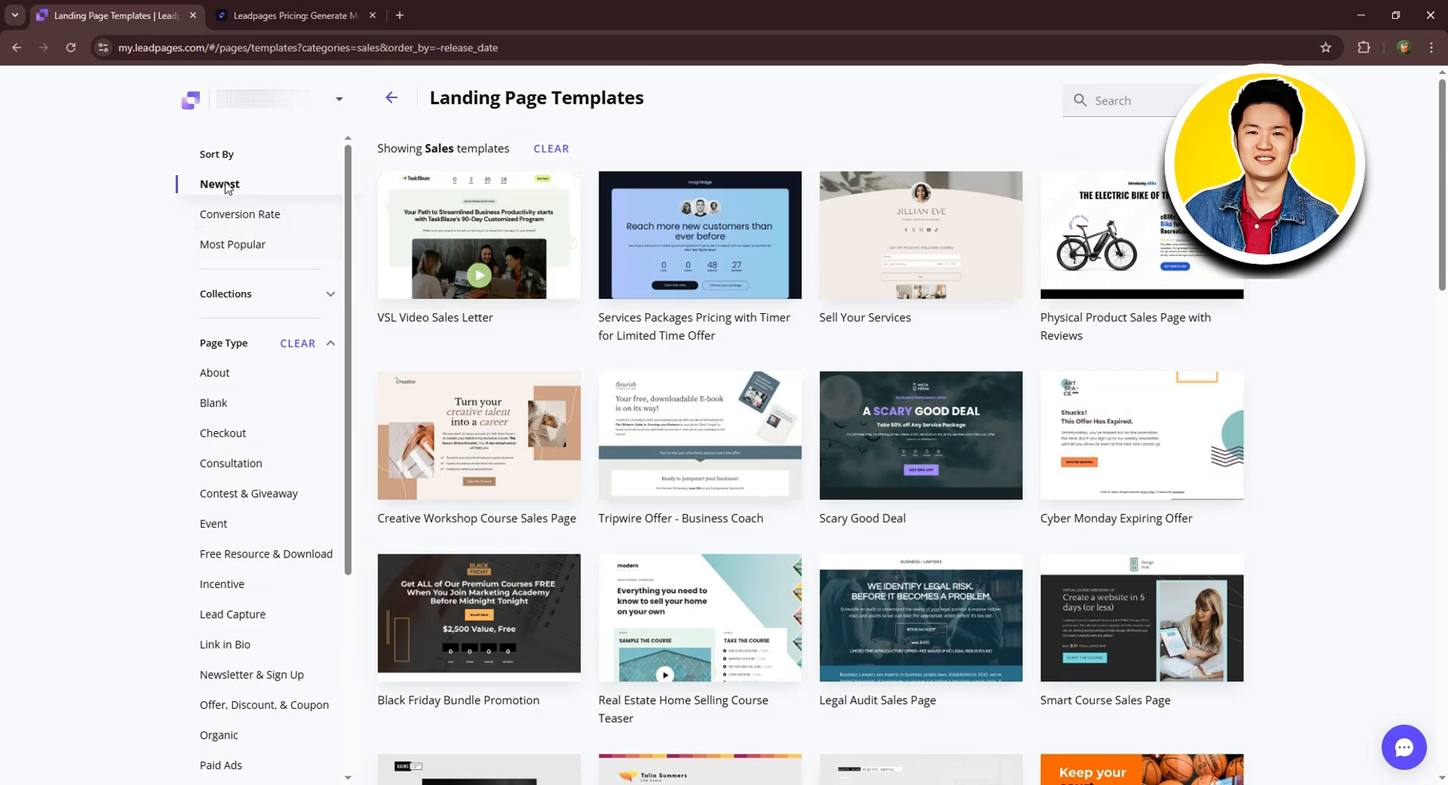
pyautogui.click(242, 215)
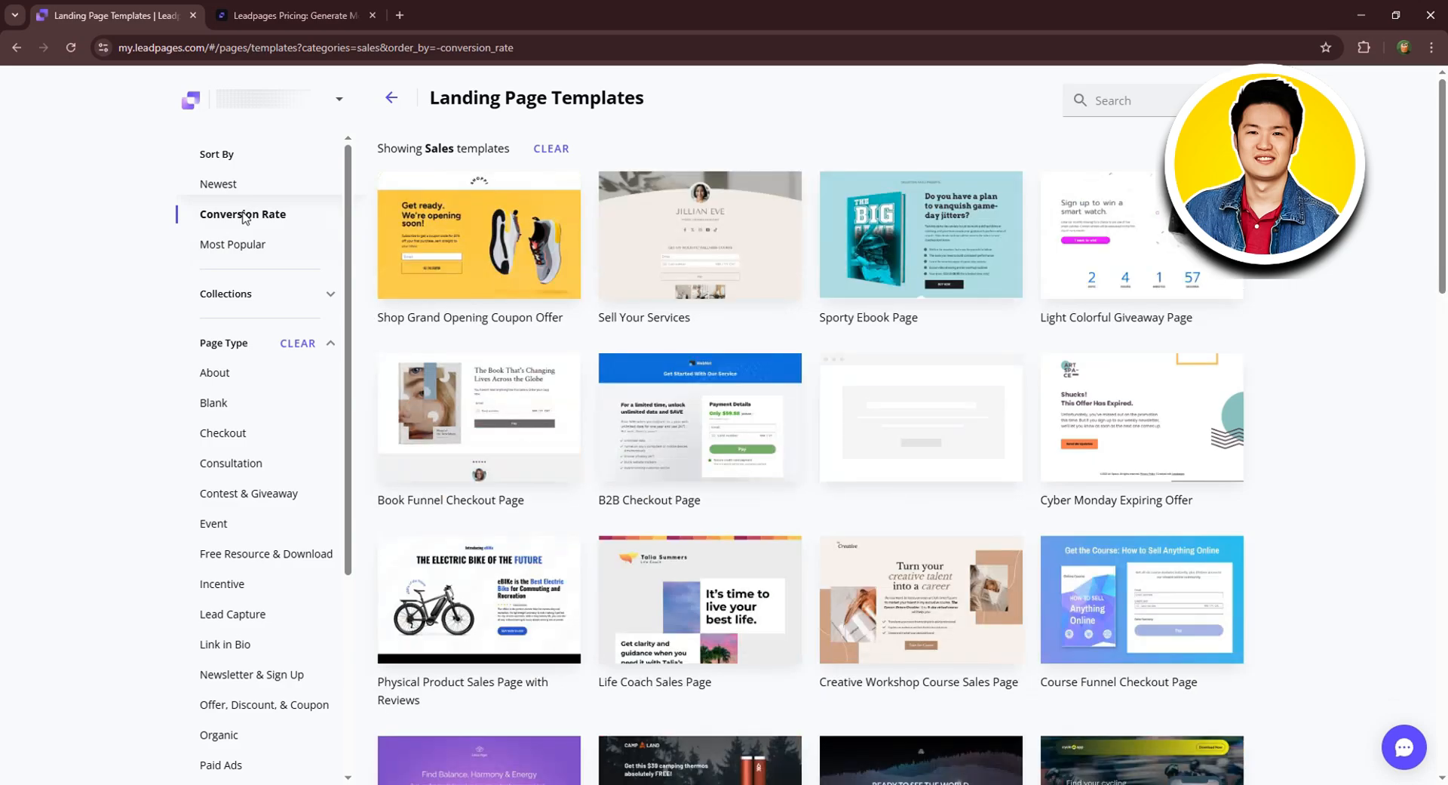
pyautogui.click(246, 245)
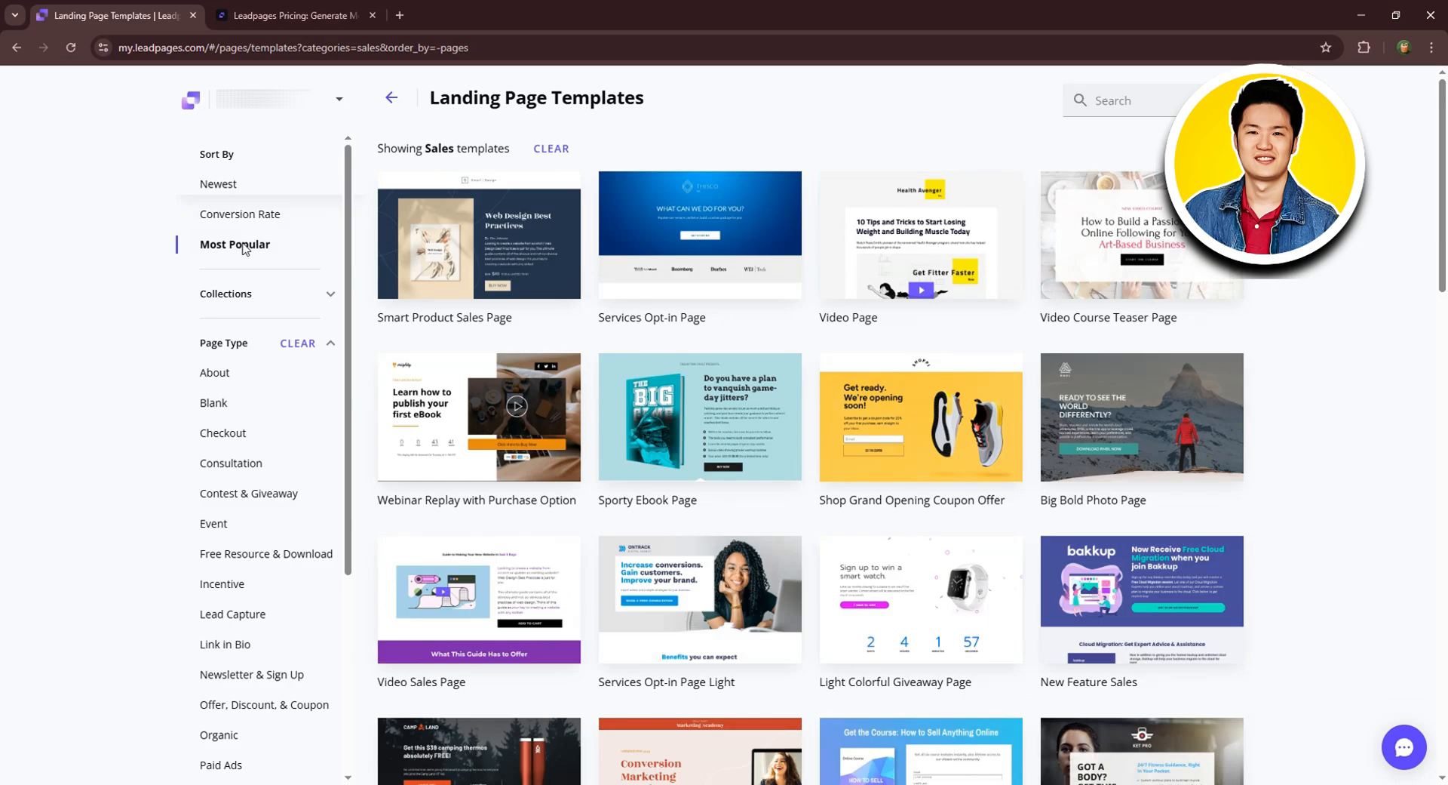
# Look over the Industry, Style and Color filter options for the Sales templates
pyautogui.scroll(-8, 246, 269)
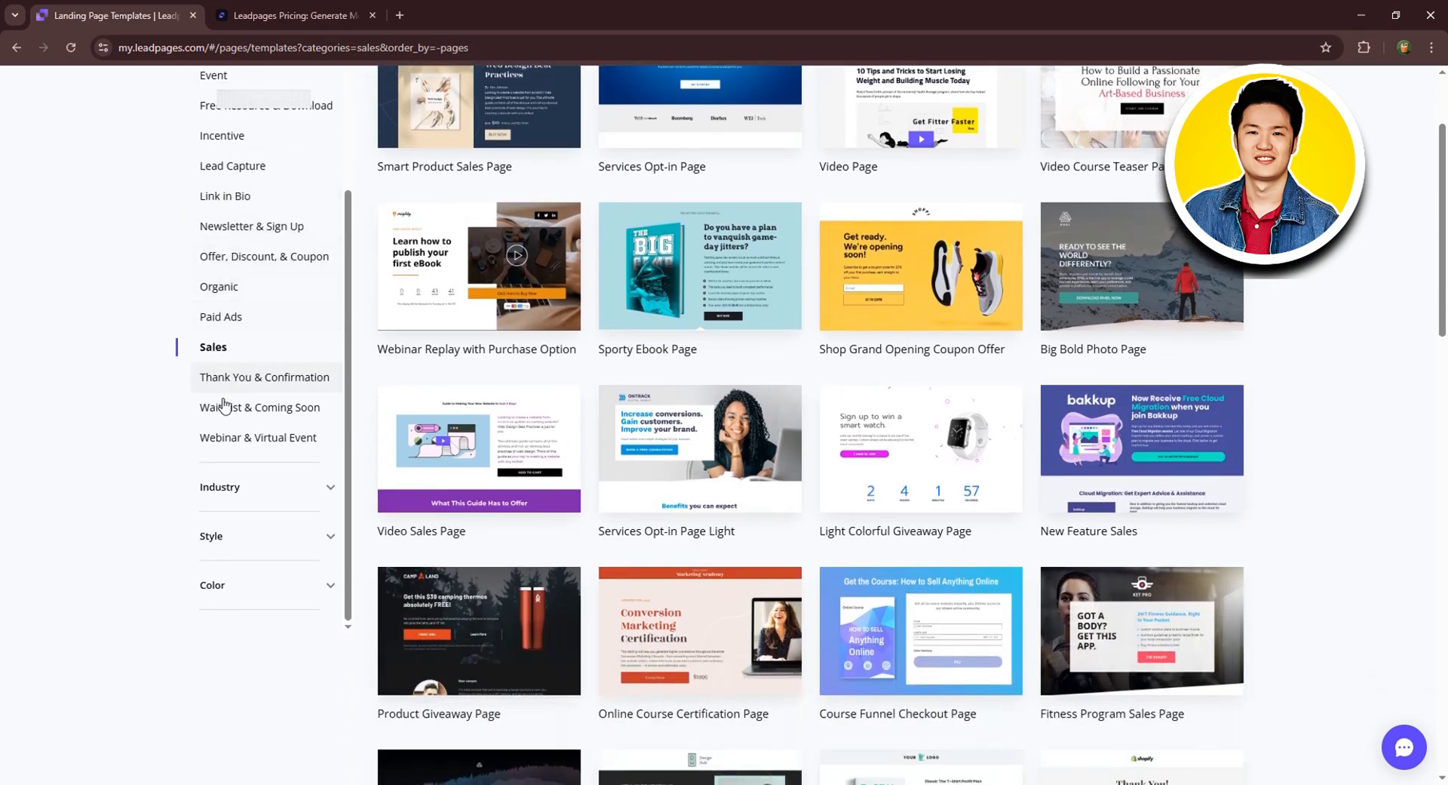
pyautogui.click(219, 486)
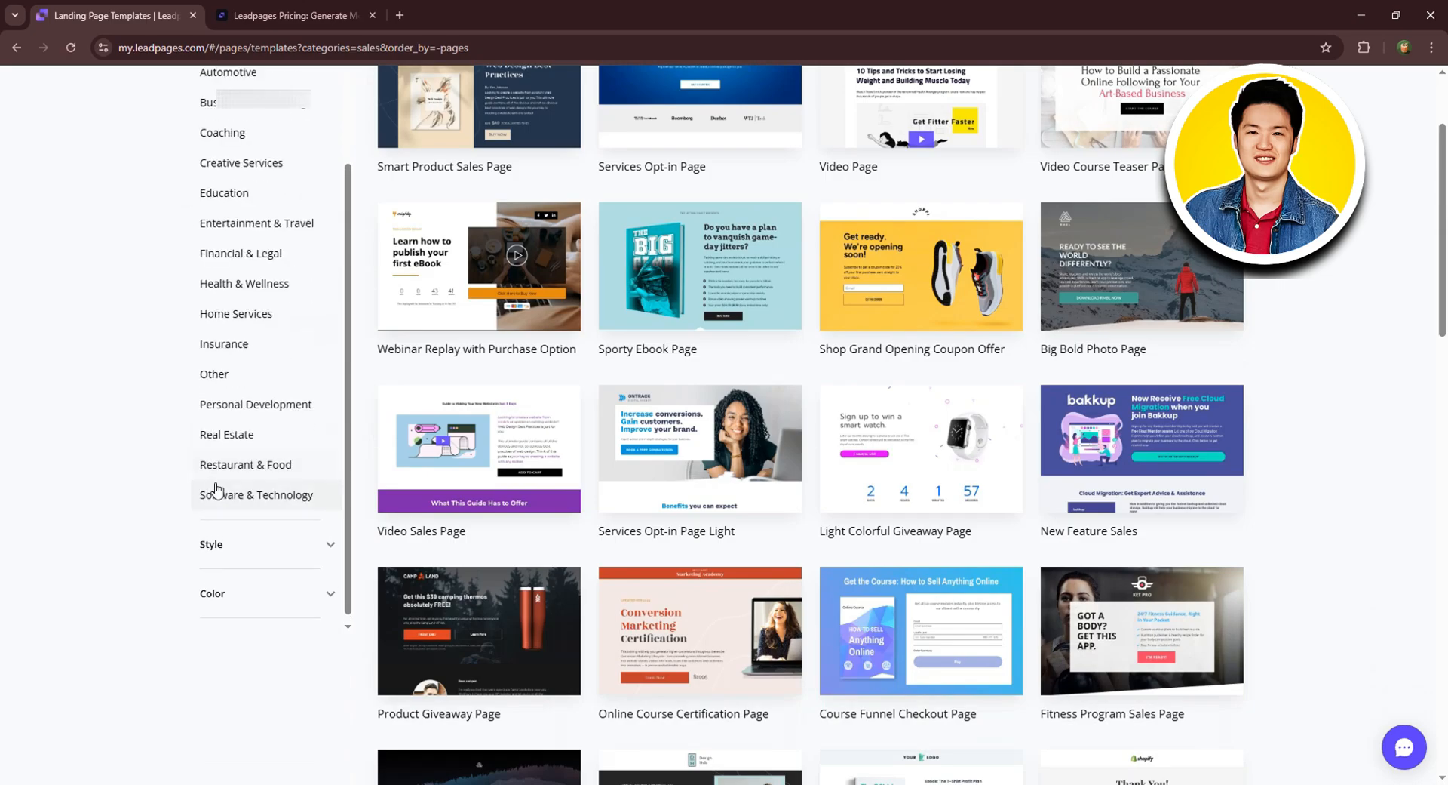
pyautogui.click(218, 553)
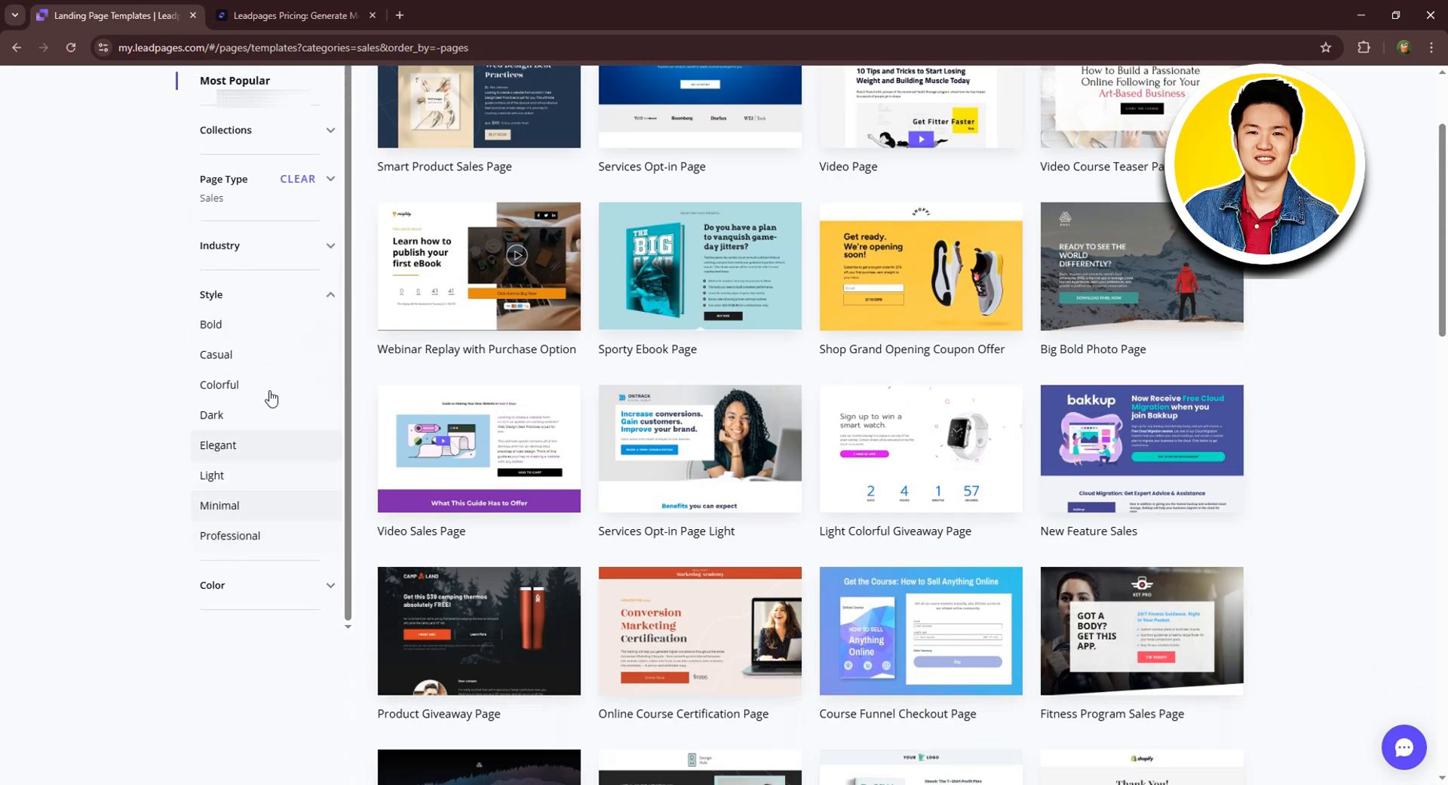
pyautogui.click(249, 581)
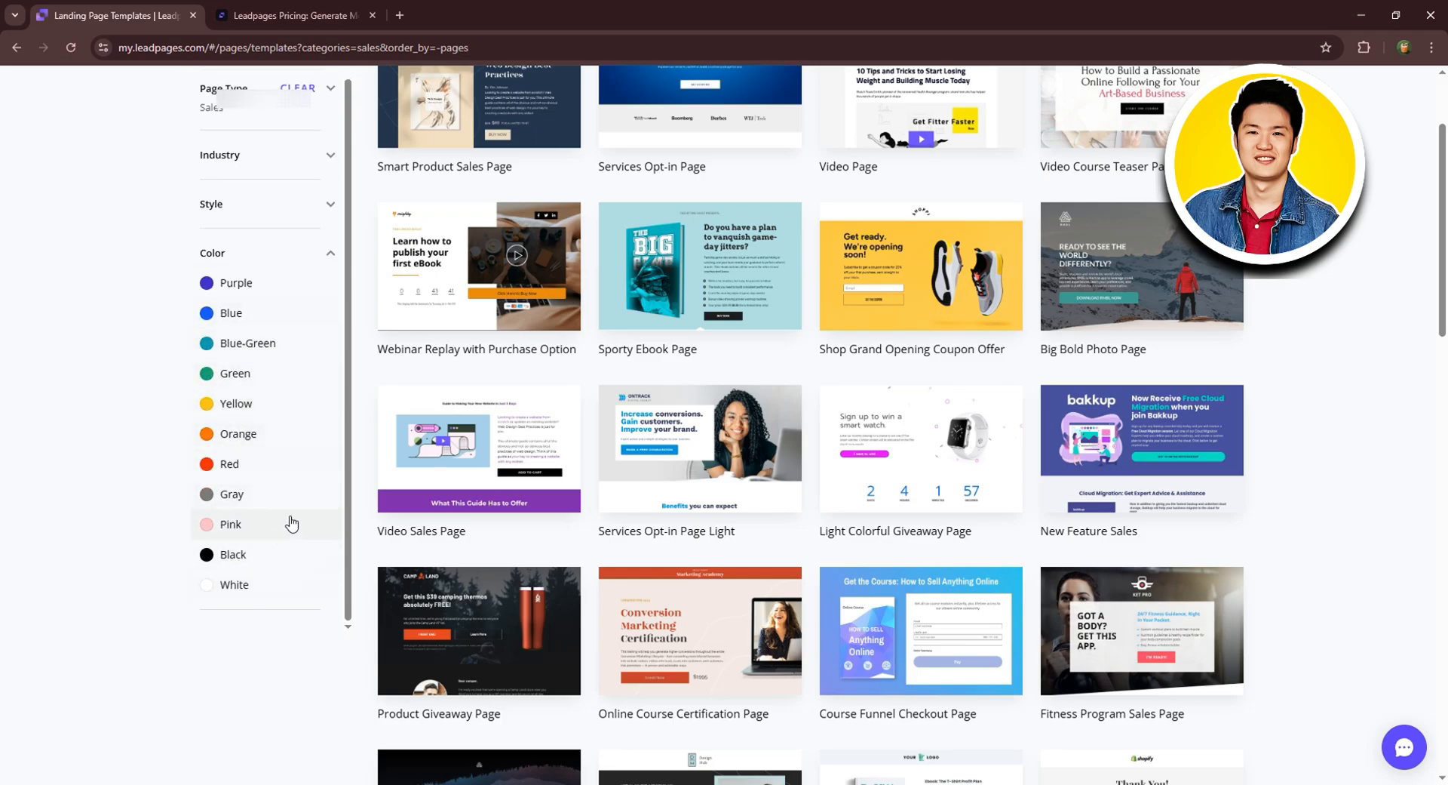
pyautogui.scroll(5, 292, 524)
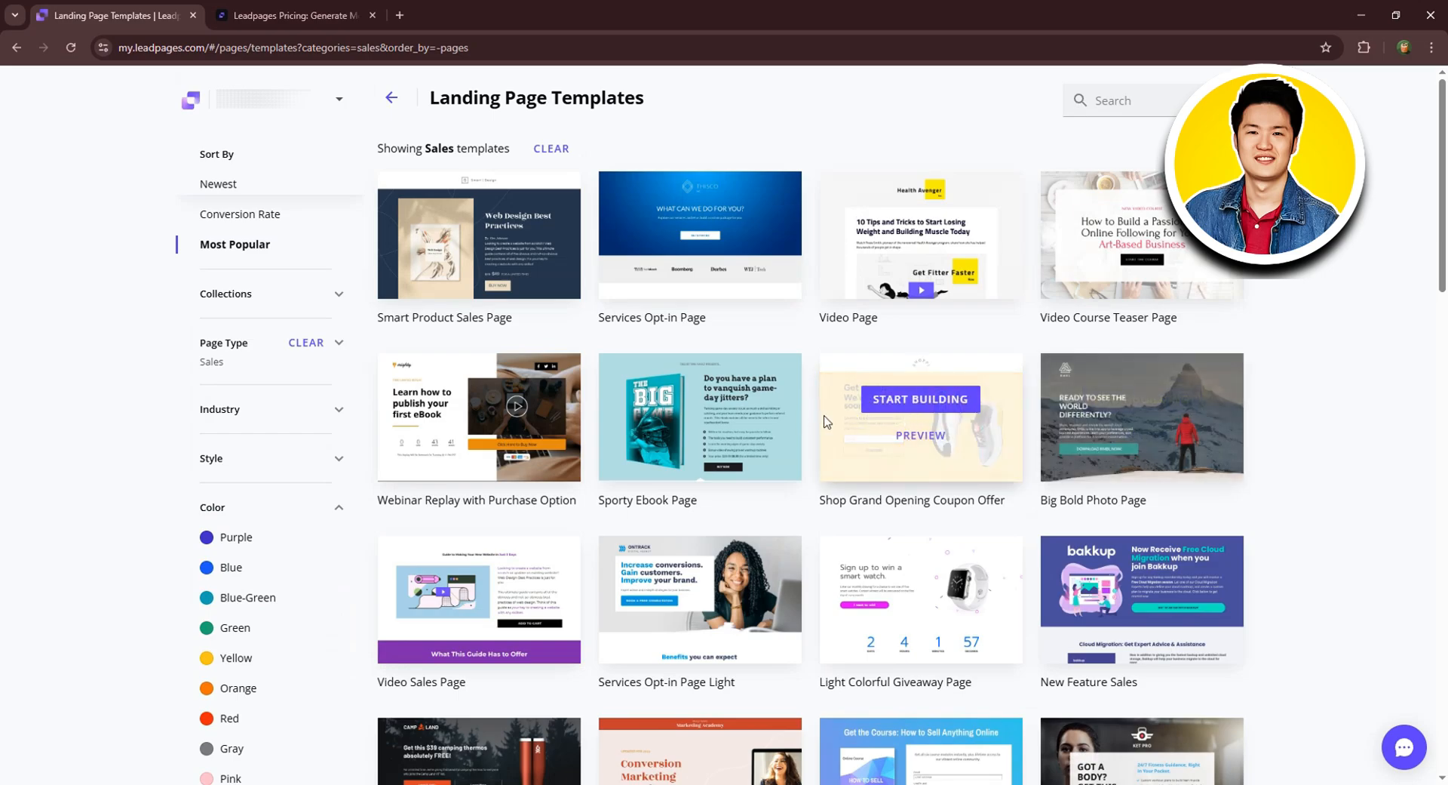
# Preview the Shop Grand Opening Coupon Offer template and examine its full desktop and mobile layouts
pyautogui.scroll(-1, 526, 566)
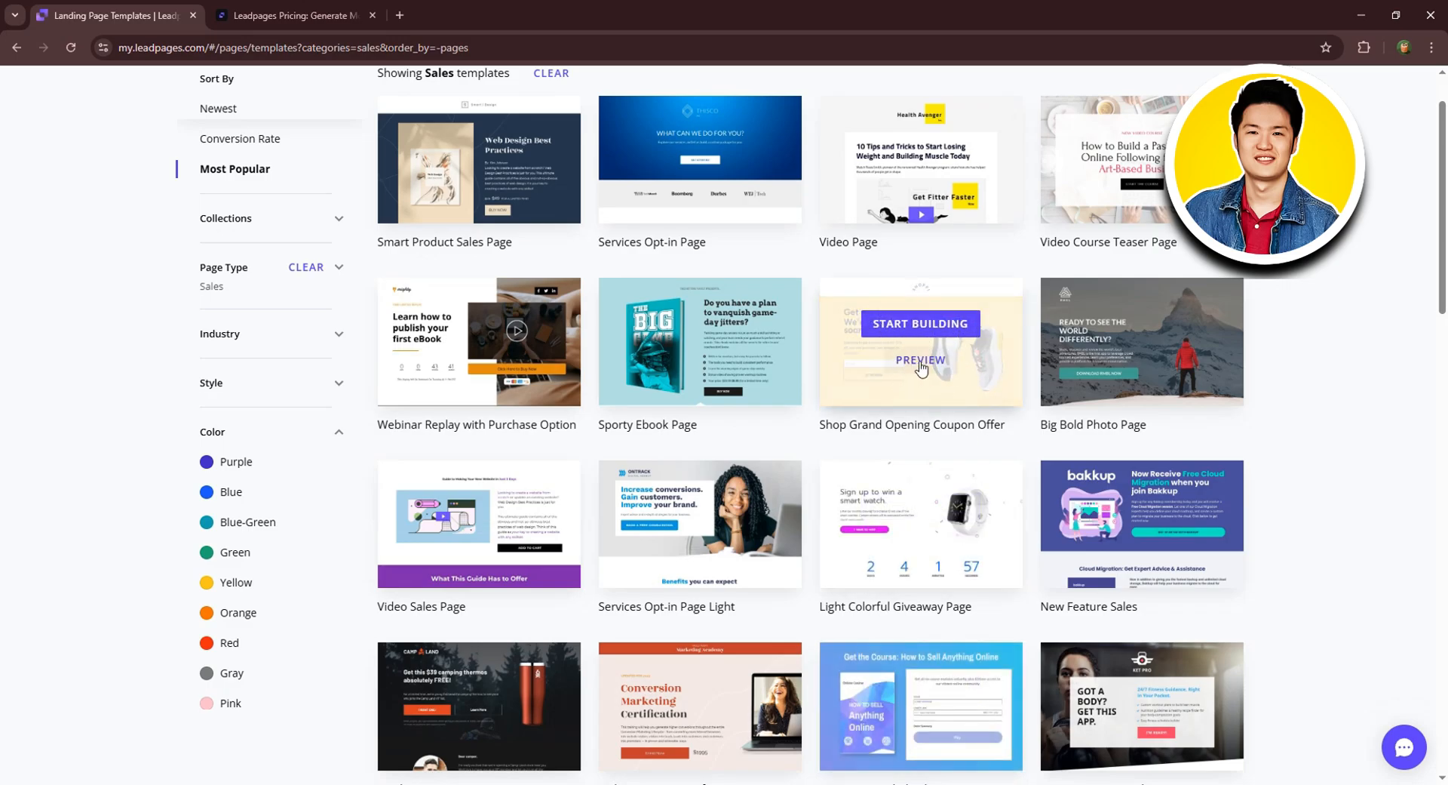
pyautogui.click(921, 362)
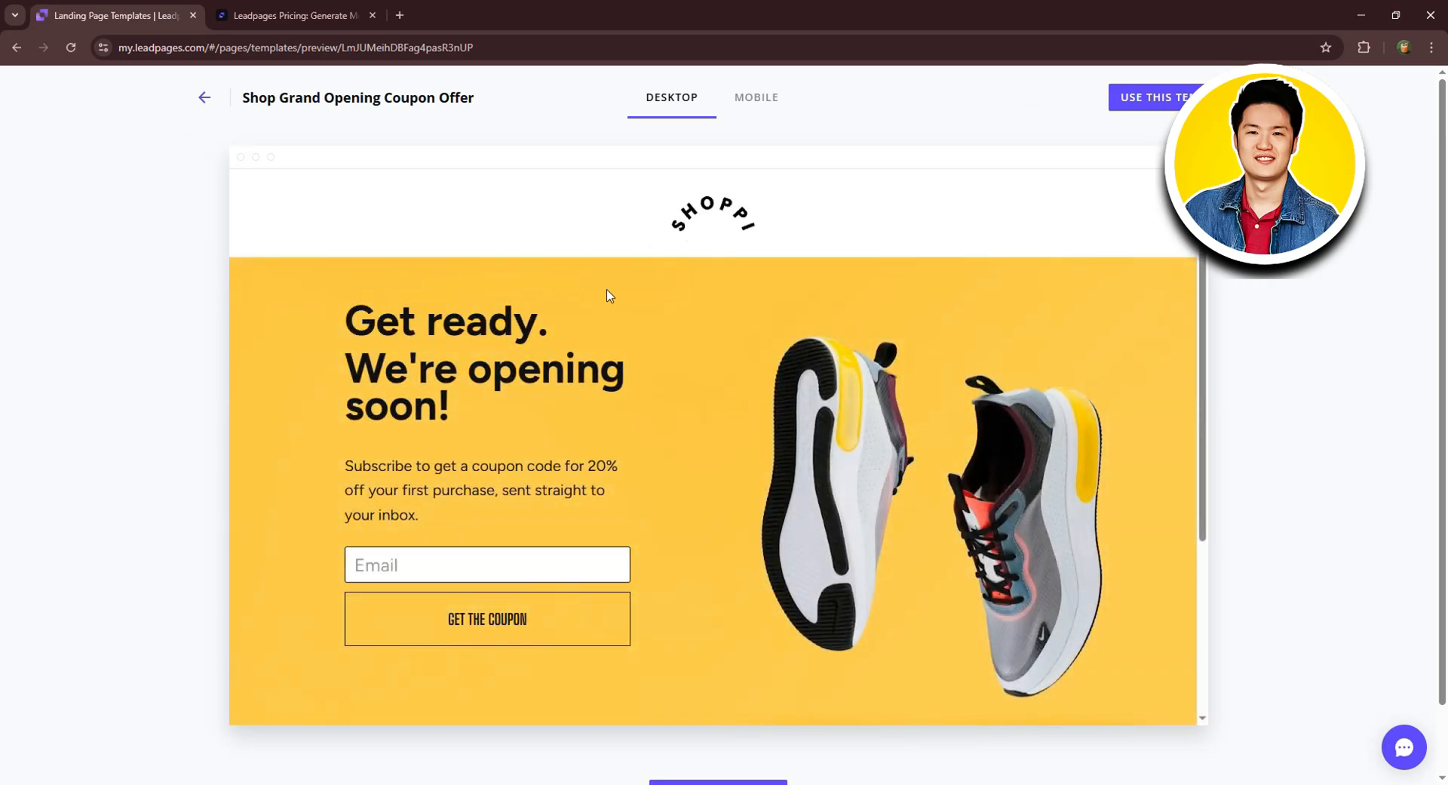
pyautogui.scroll(-4, 610, 295)
pyautogui.scroll(4, 607, 293)
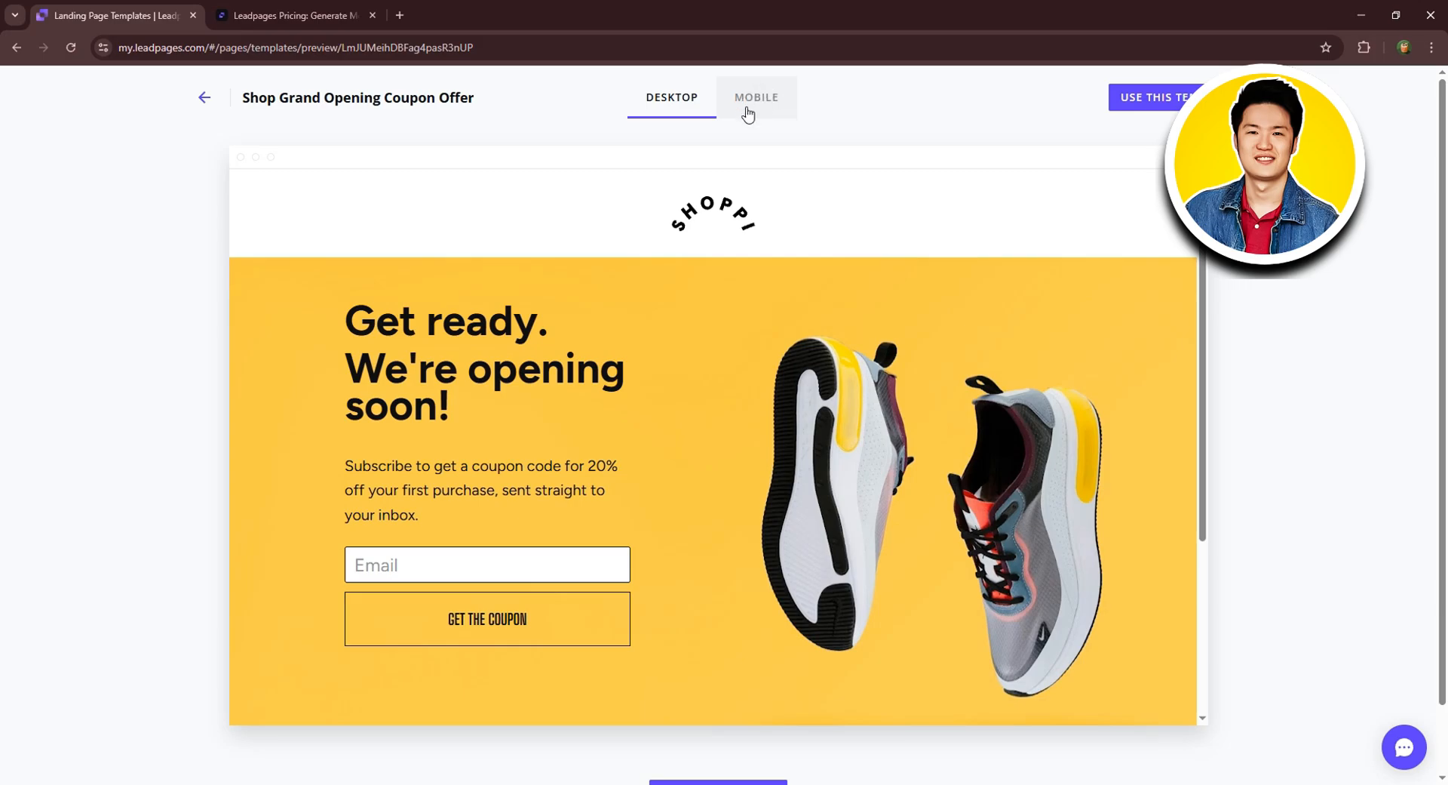
pyautogui.click(765, 96)
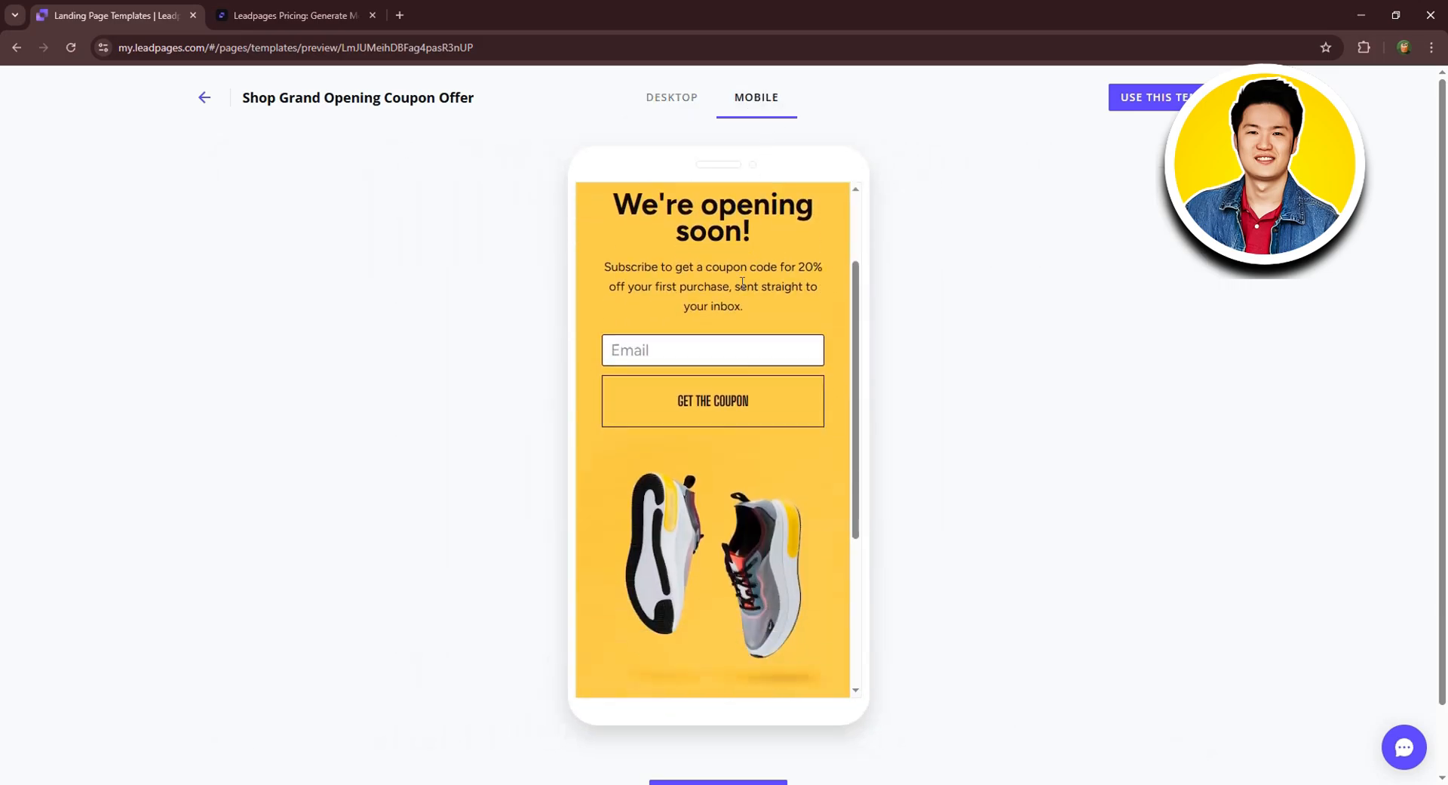
pyautogui.scroll(-5, 743, 284)
pyautogui.scroll(8, 742, 285)
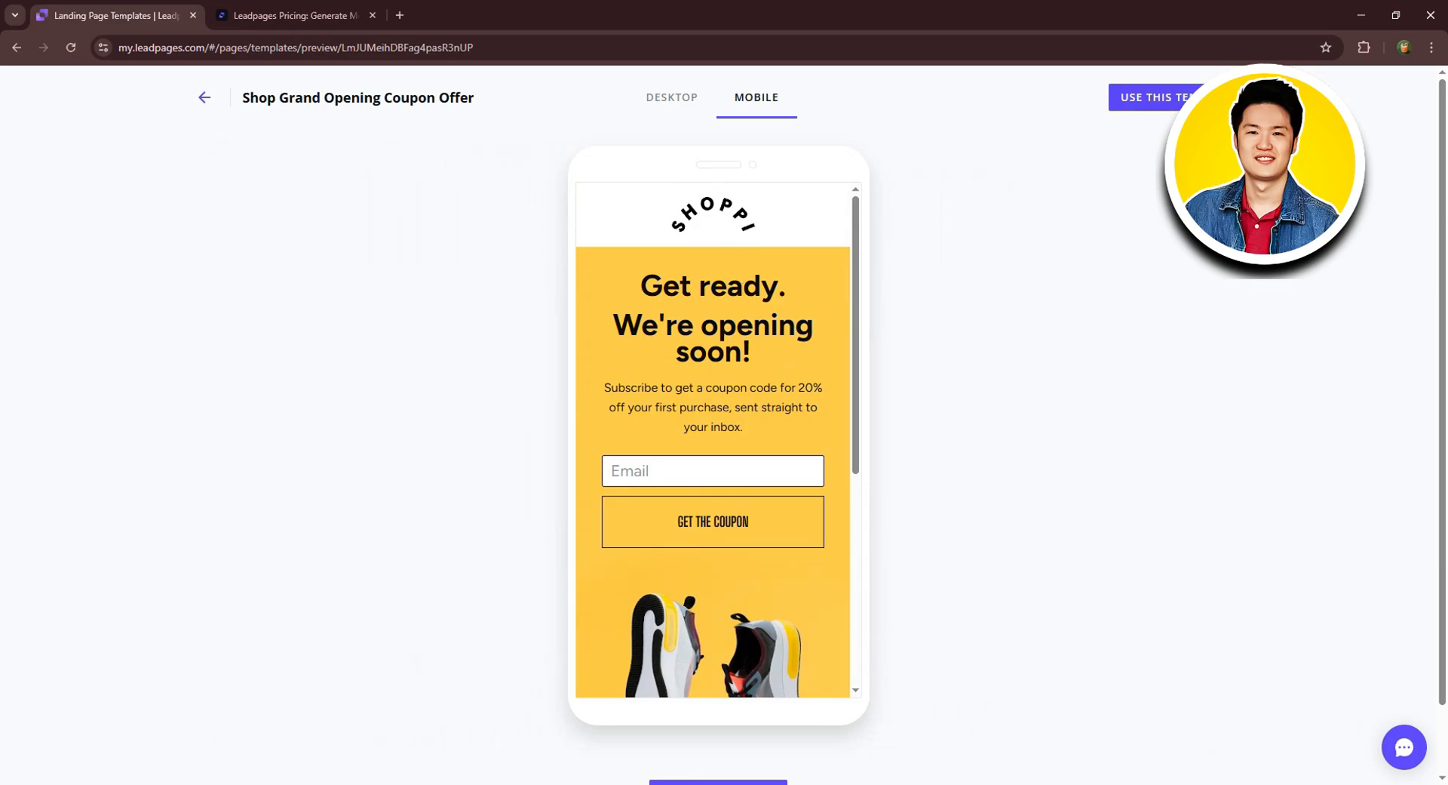
# Create a page named Sales Page from the previewed template and look through it in the page builder
pyautogui.click(1169, 104)
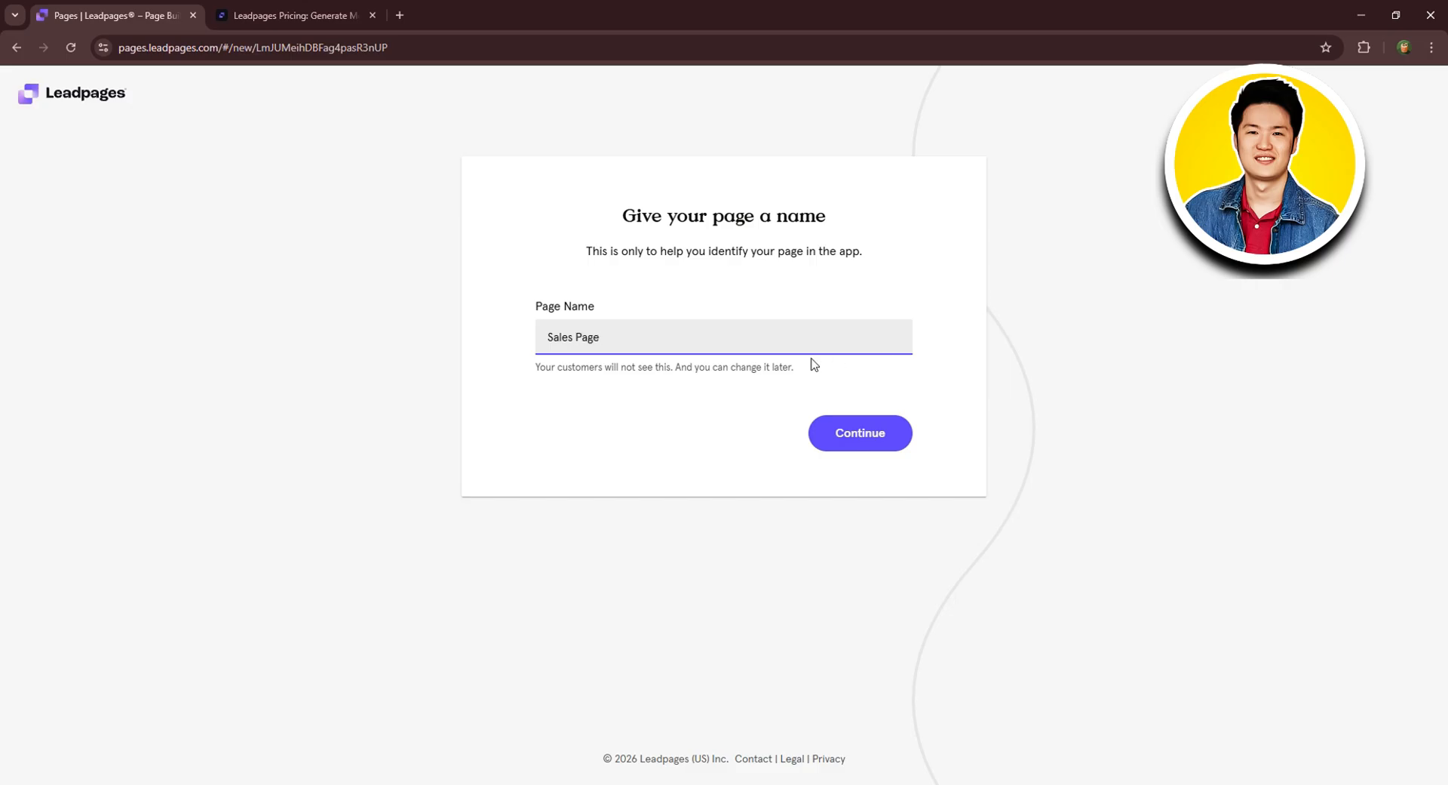
pyautogui.click(847, 436)
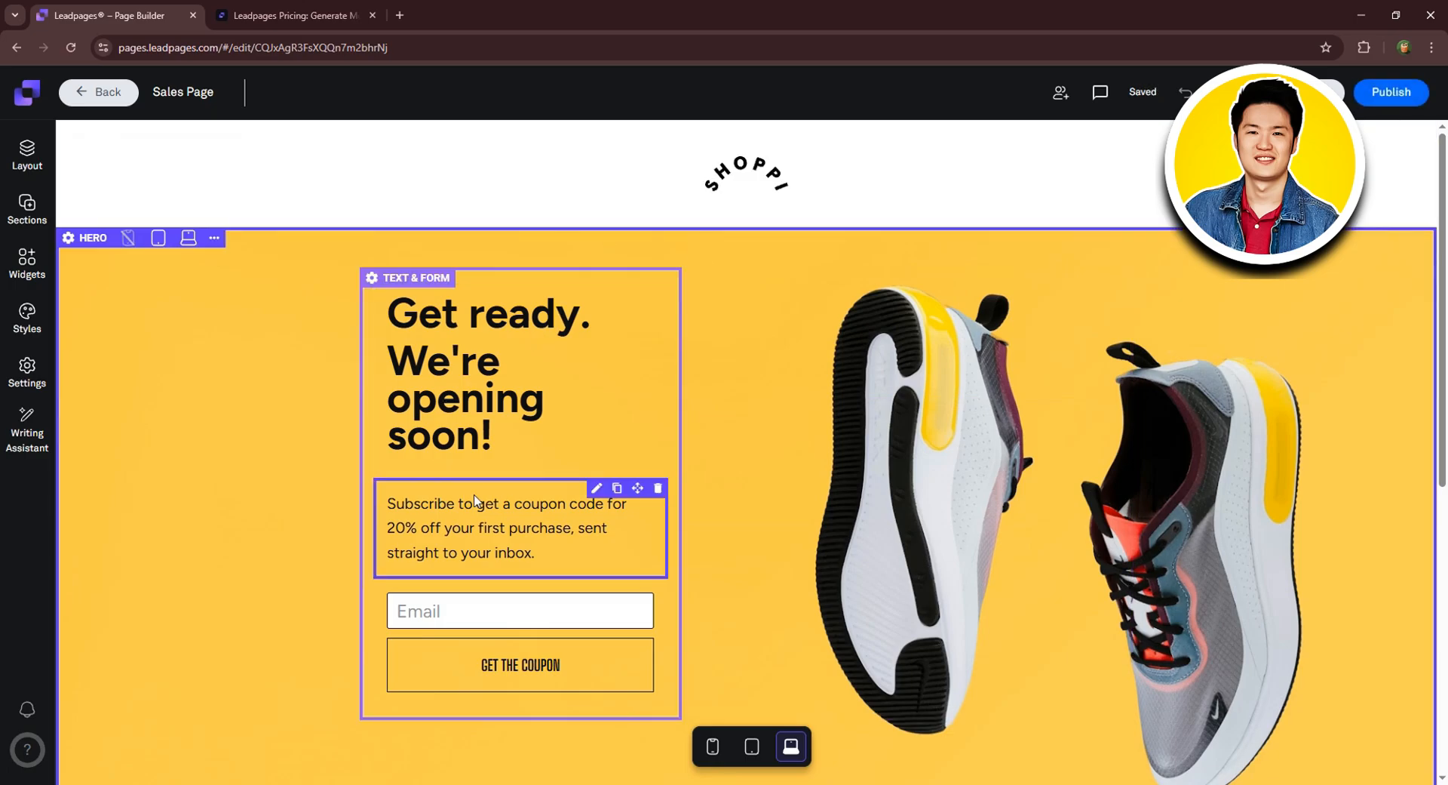
pyautogui.scroll(-8, 1184, 464)
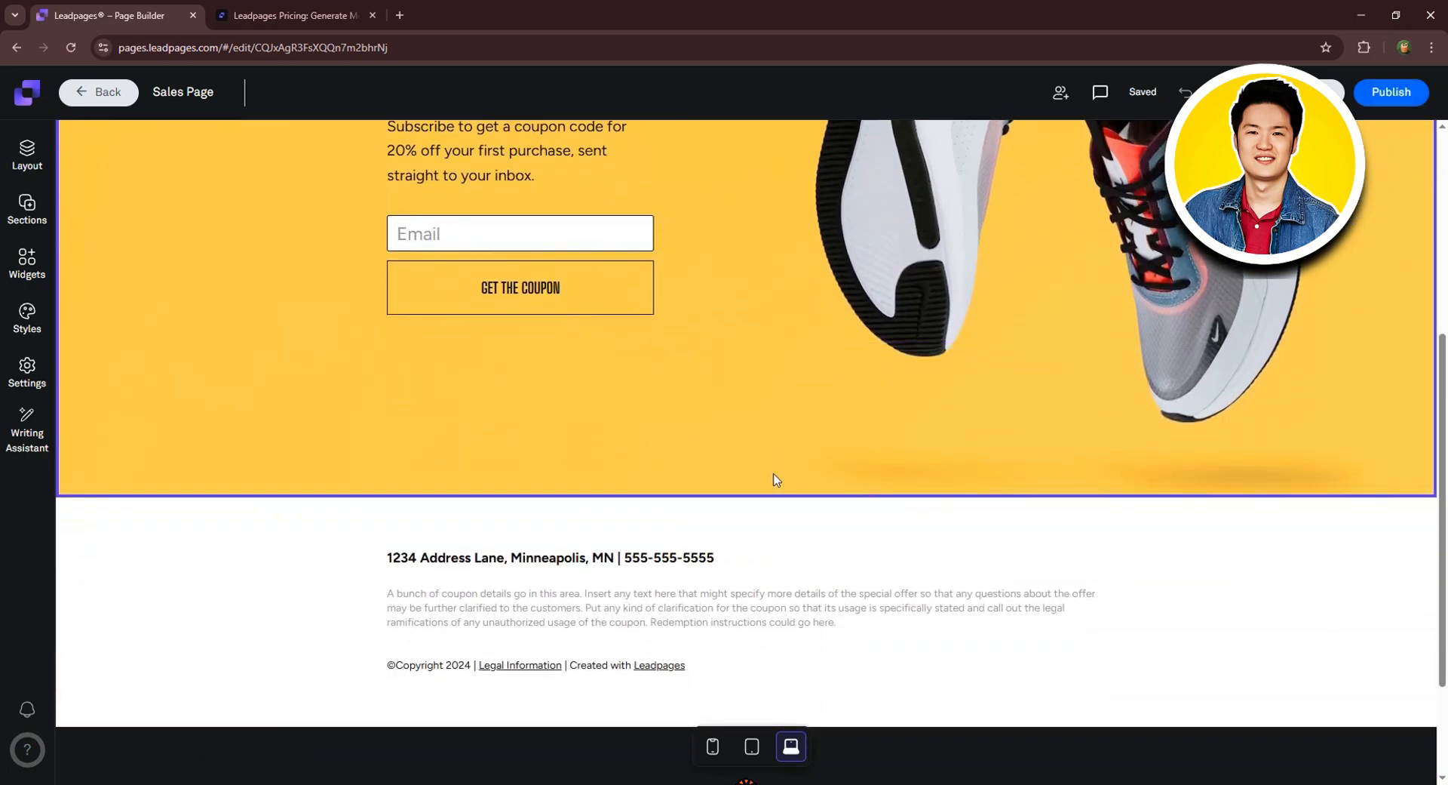
pyautogui.scroll(8, 586, 494)
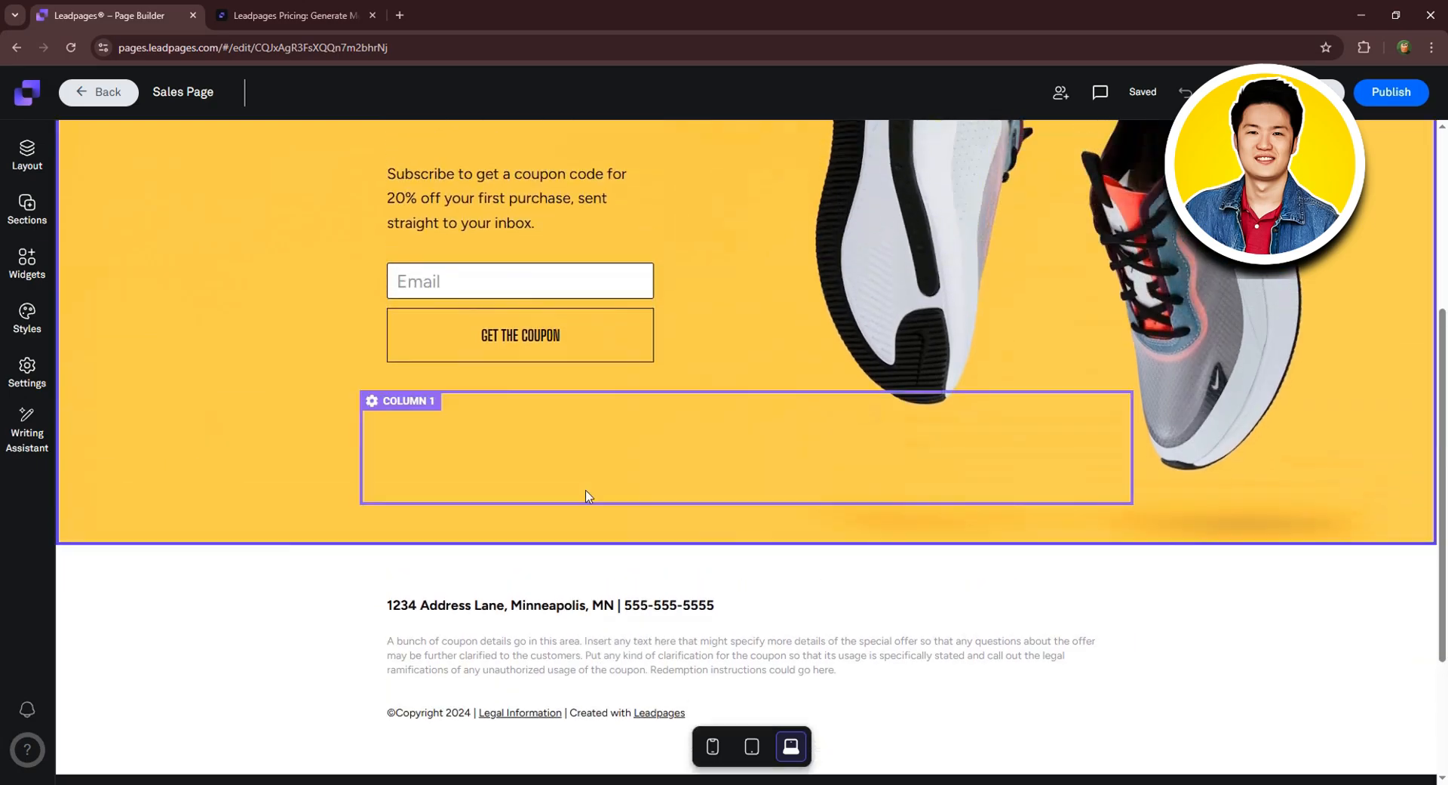
pyautogui.scroll(1, 603, 488)
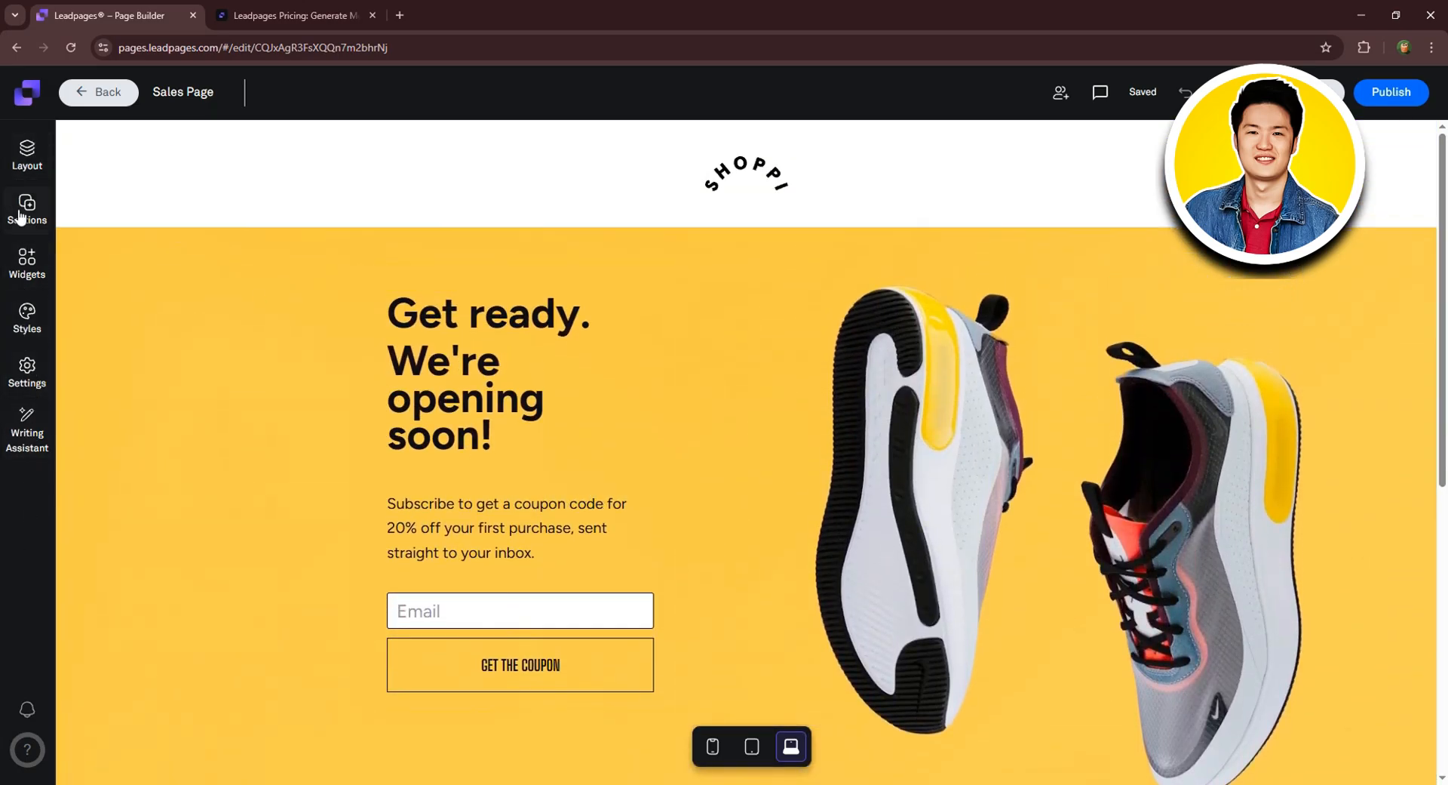
# Show the page layout, hide and restore the Header section, and expand its contents
pyautogui.click(23, 155)
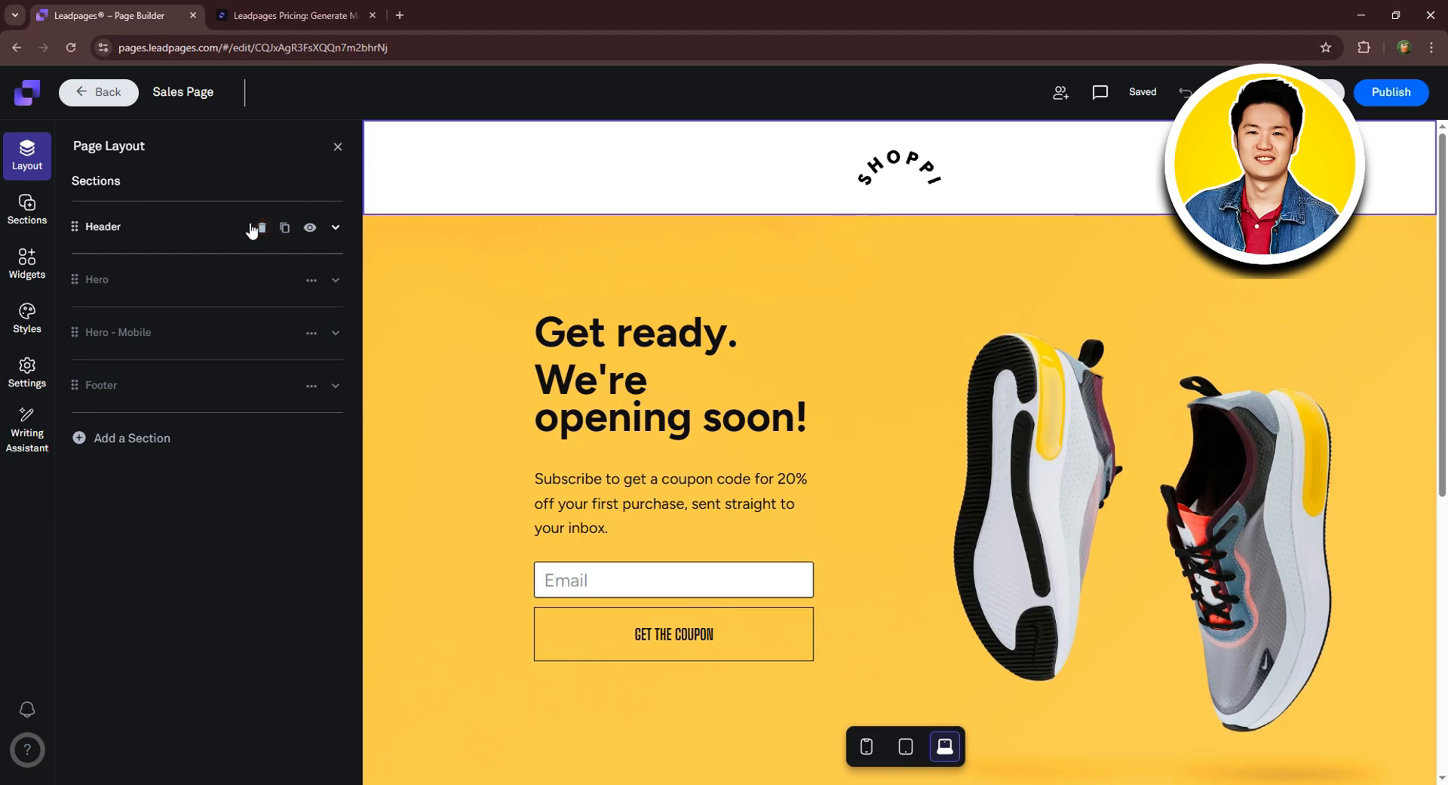
pyautogui.click(310, 229)
pyautogui.click(310, 229)
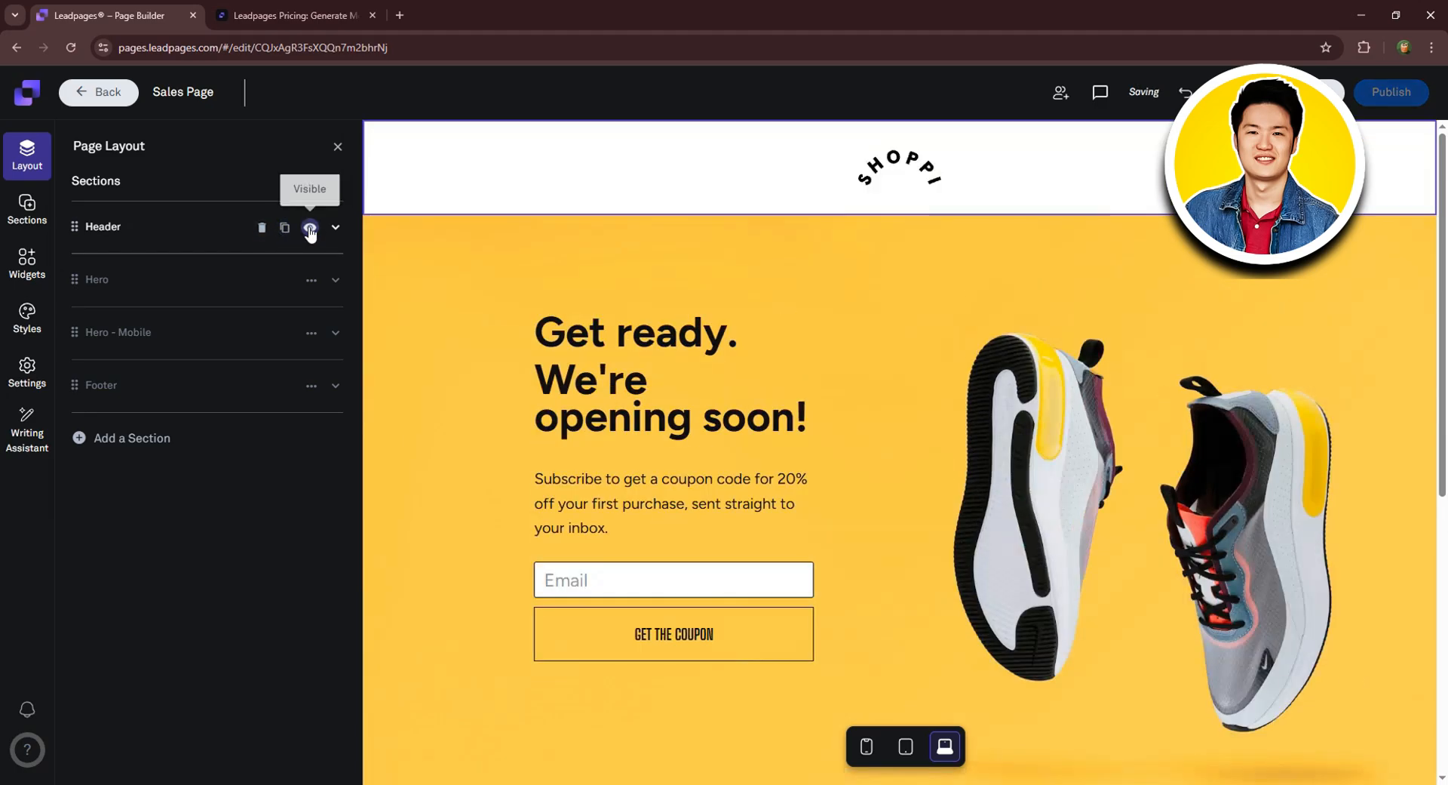
pyautogui.click(337, 230)
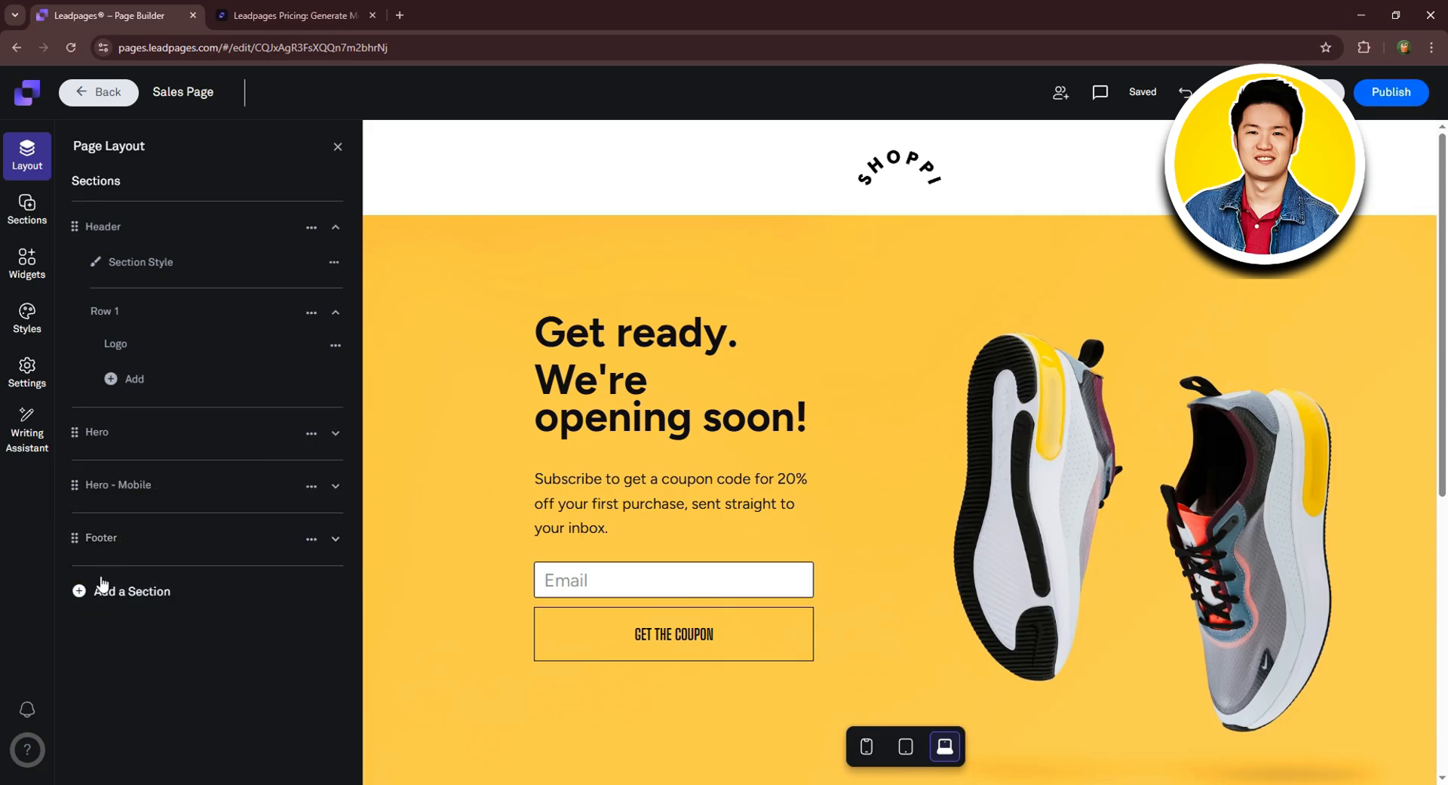
# Browse the ready-made sections and the widgets that can be added to the page
pyautogui.click(36, 219)
pyautogui.scroll(-5, 143, 362)
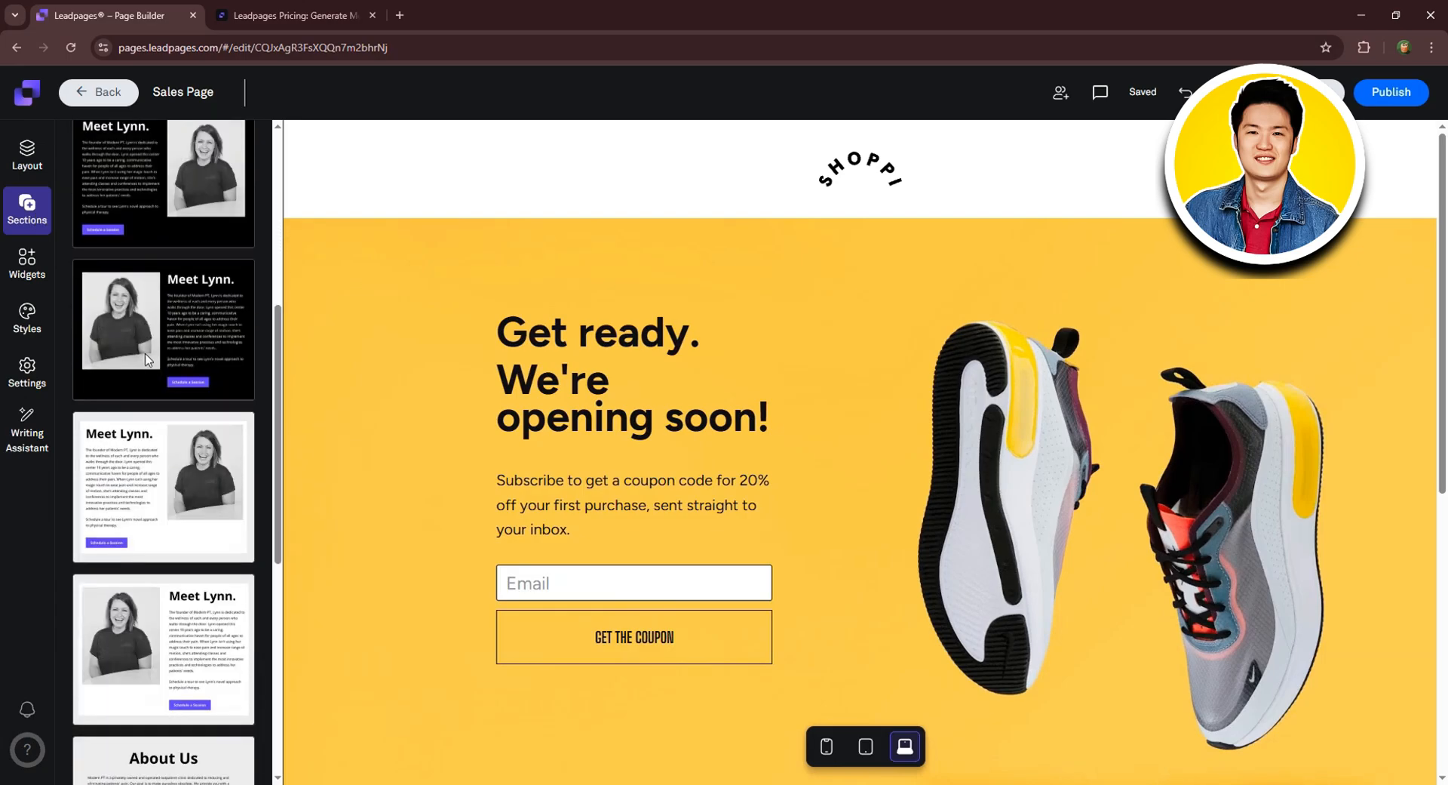
pyautogui.click(29, 266)
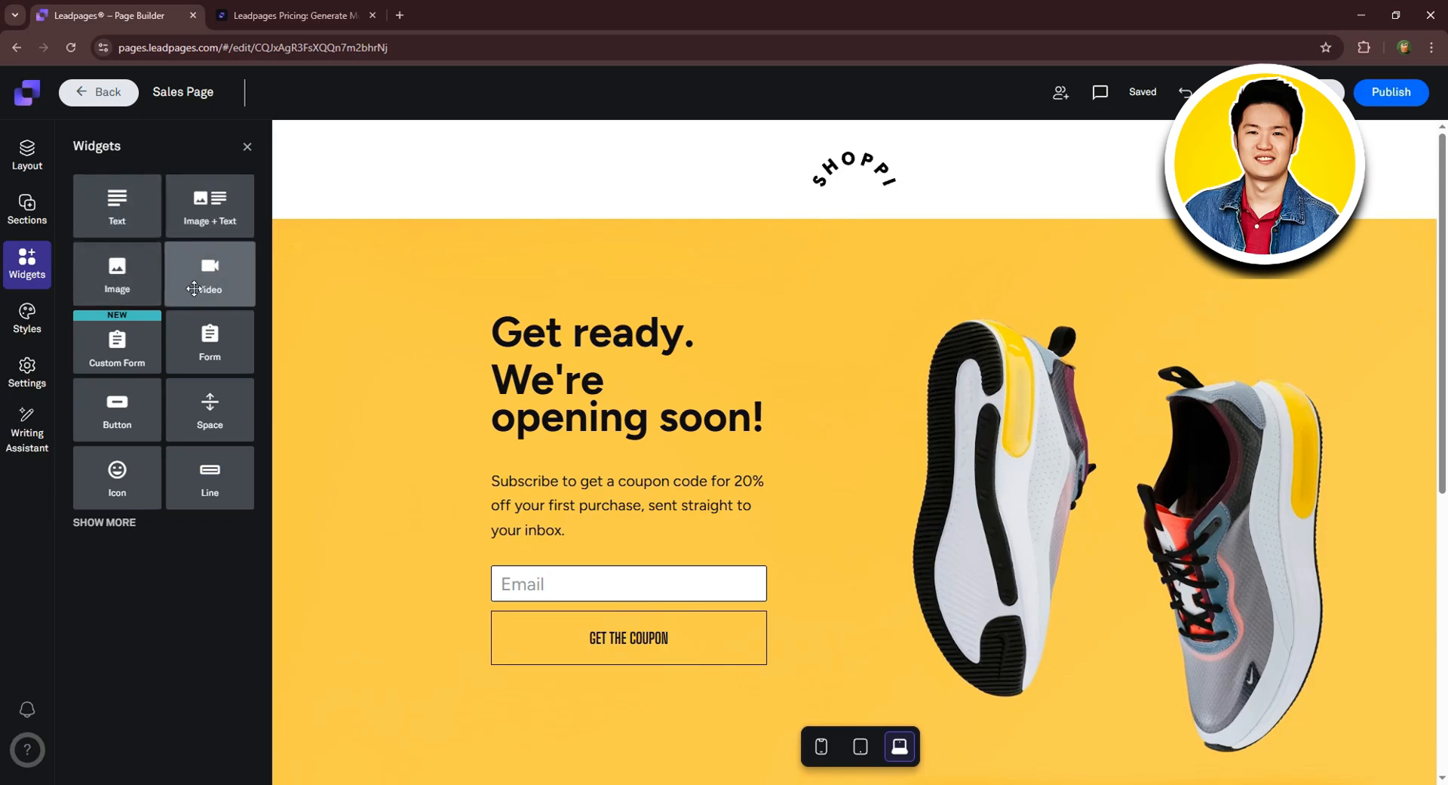
# Look through the page styles for buttons, fonts, background, favicon and custom CSS
pyautogui.click(27, 321)
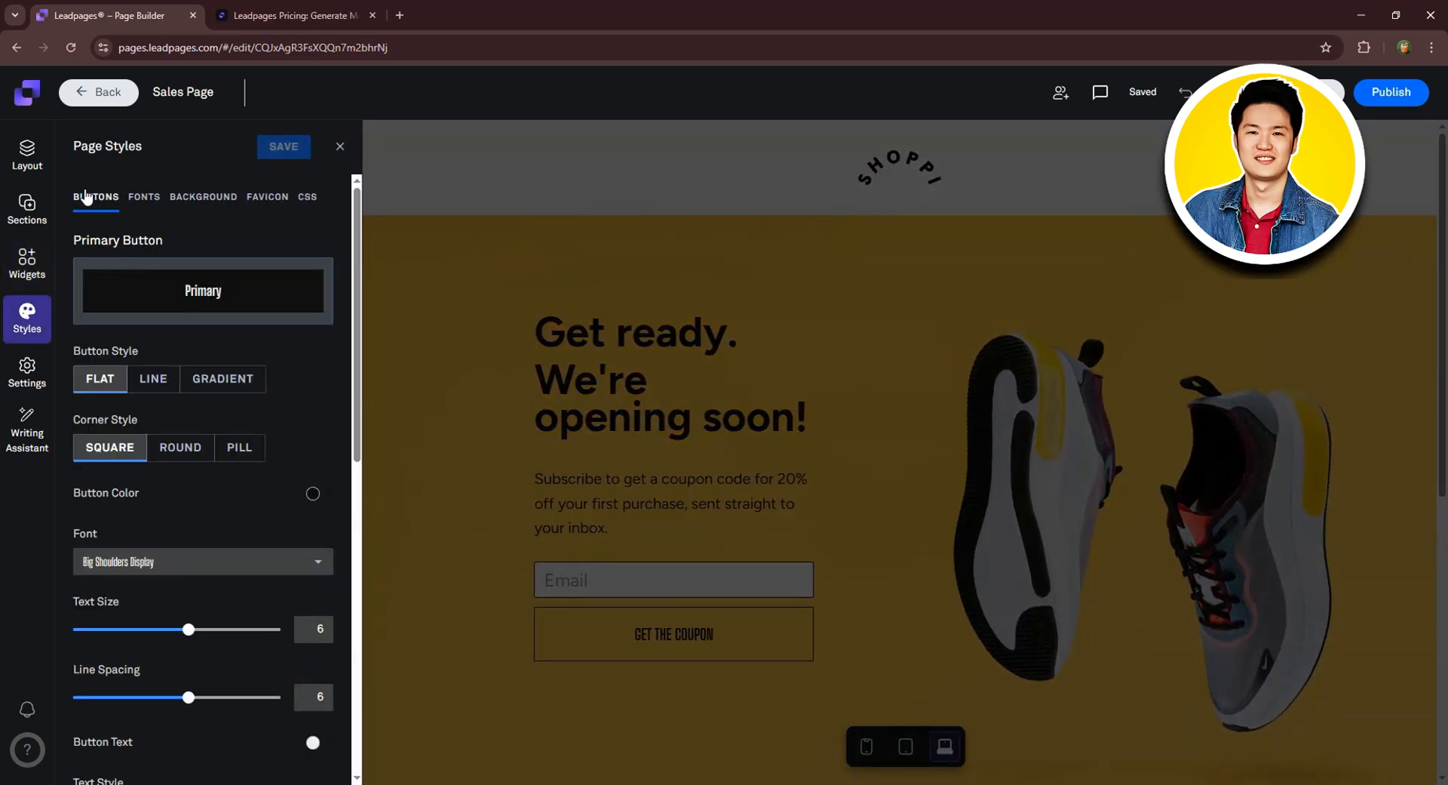
pyautogui.click(142, 197)
pyautogui.click(199, 197)
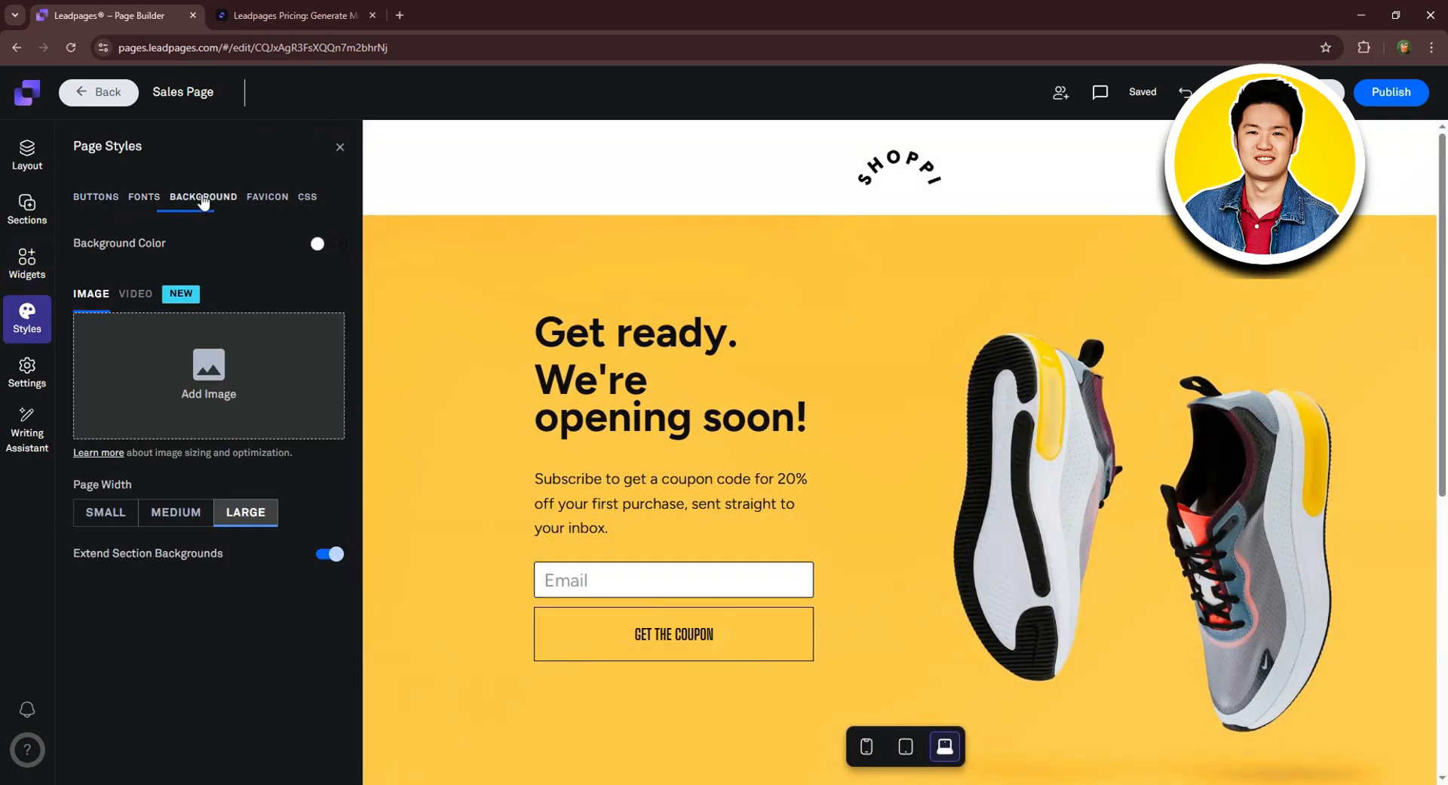
pyautogui.click(259, 202)
pyautogui.click(311, 200)
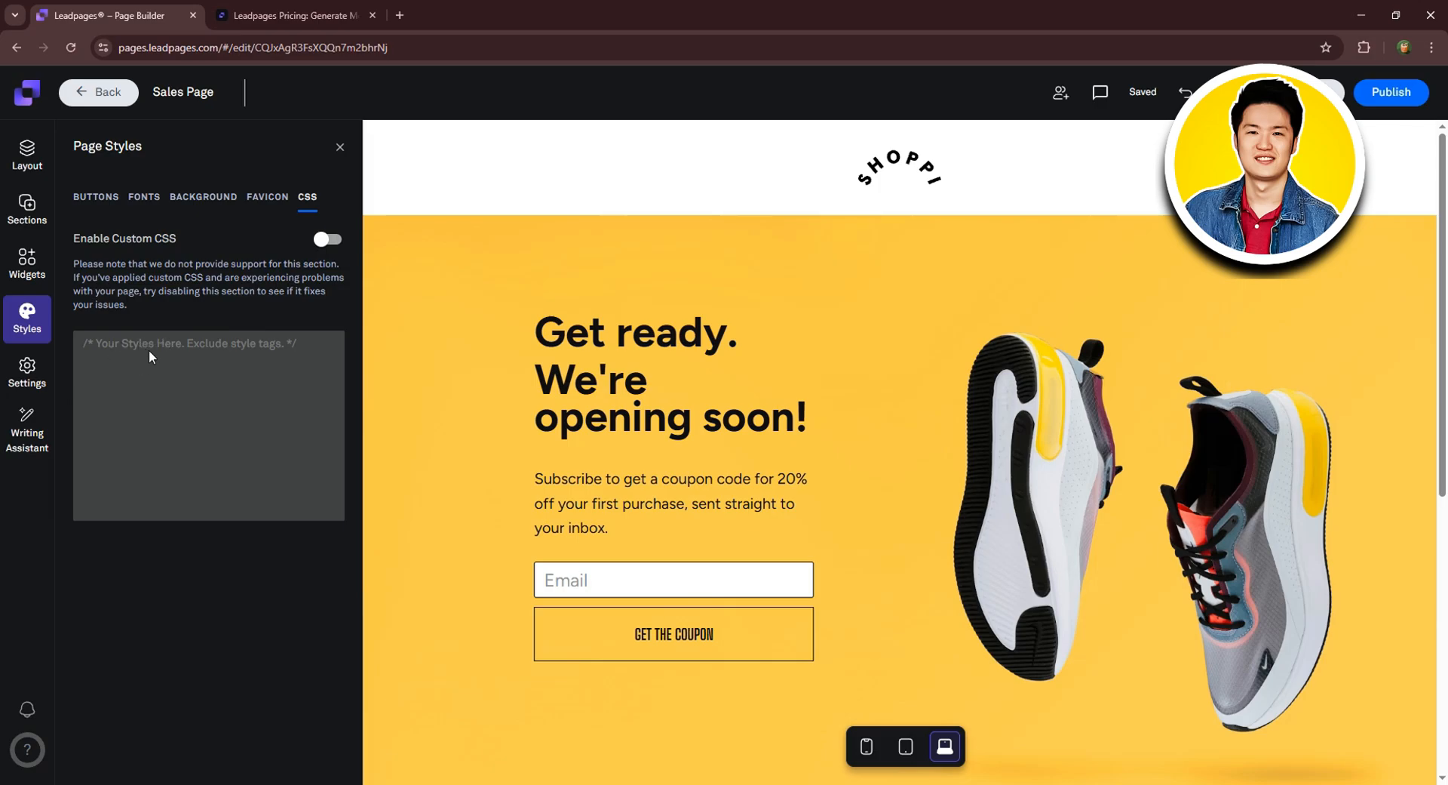
# Review the SEO, social, analytics and language page settings and check the Writing Assistant
pyautogui.click(27, 370)
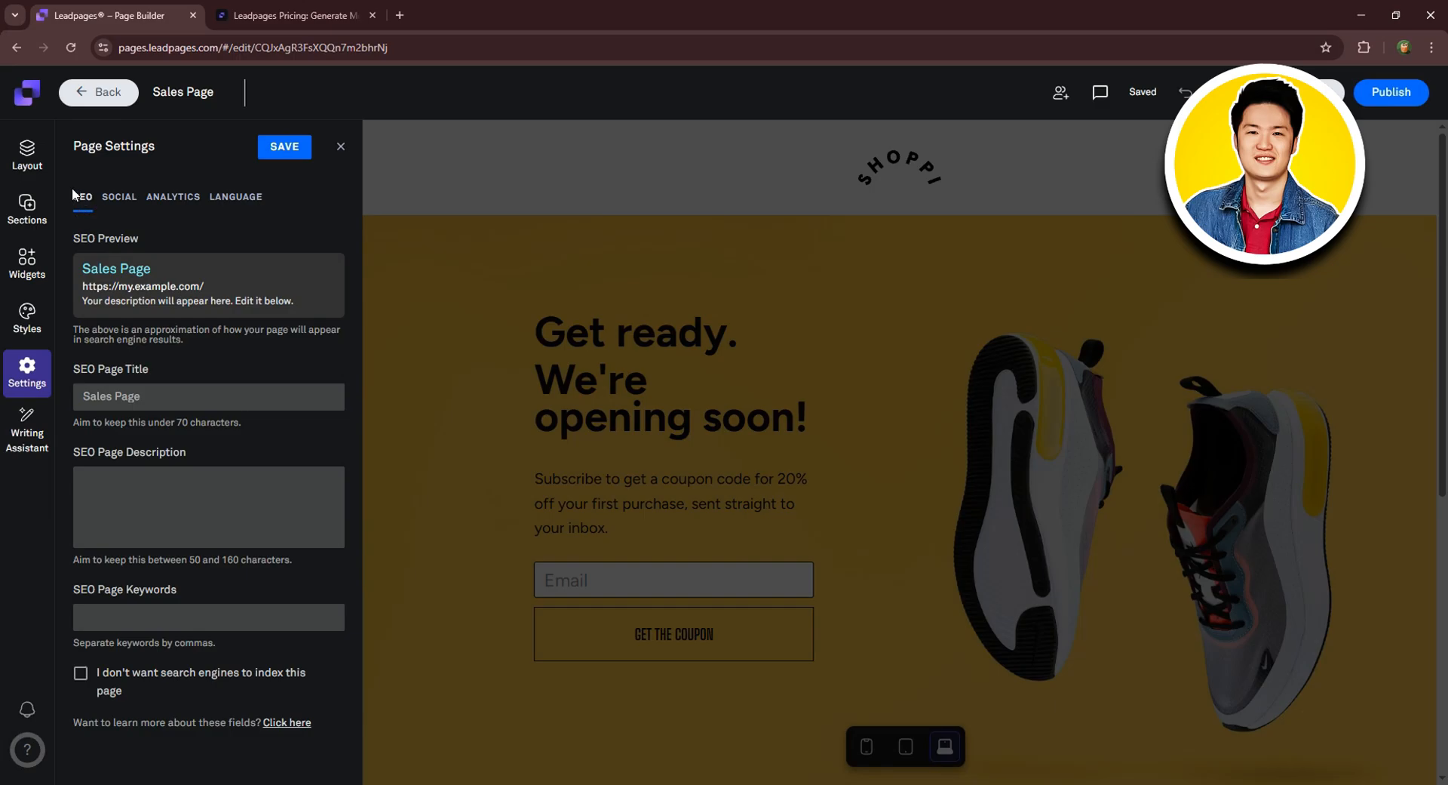
pyautogui.click(120, 200)
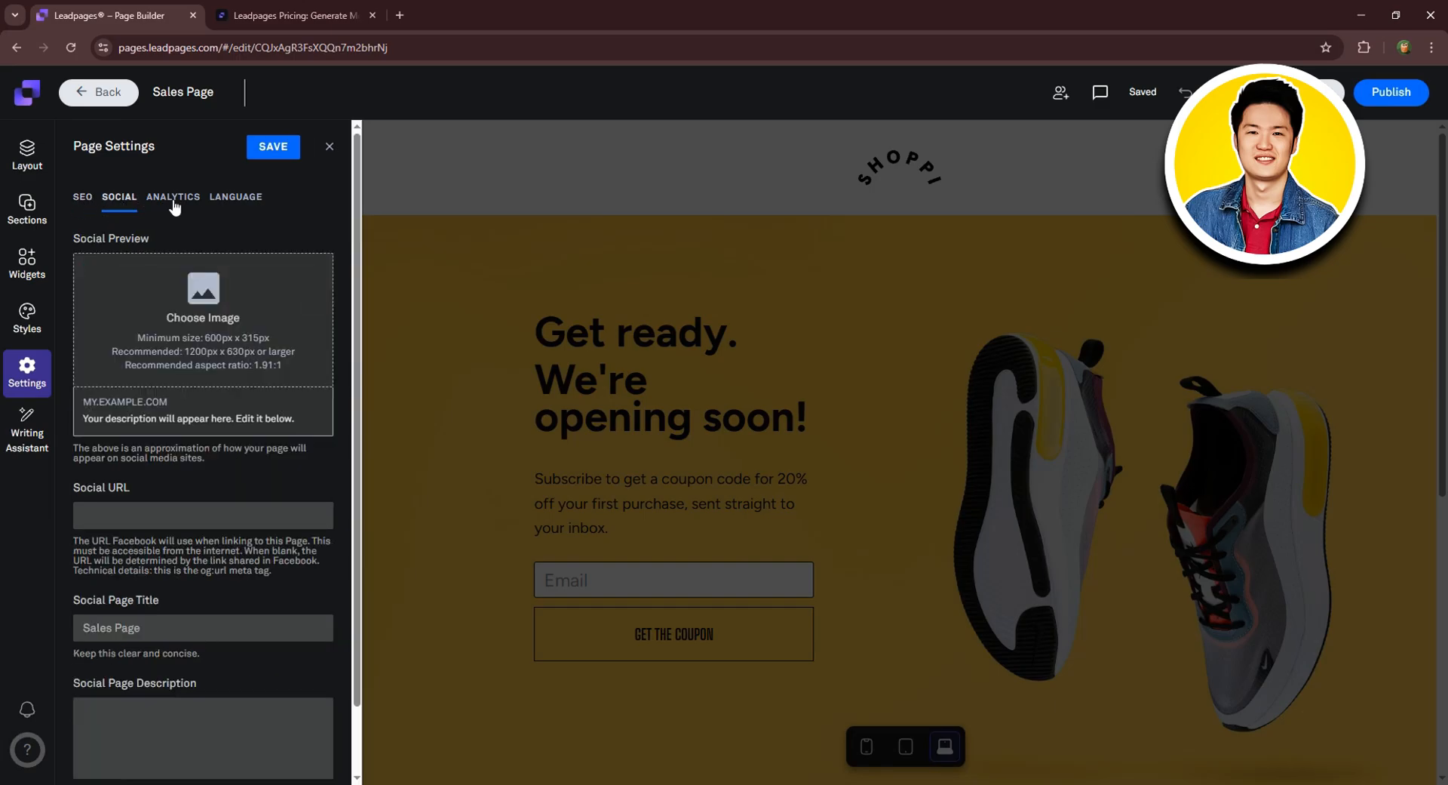
pyautogui.click(181, 202)
pyautogui.click(238, 203)
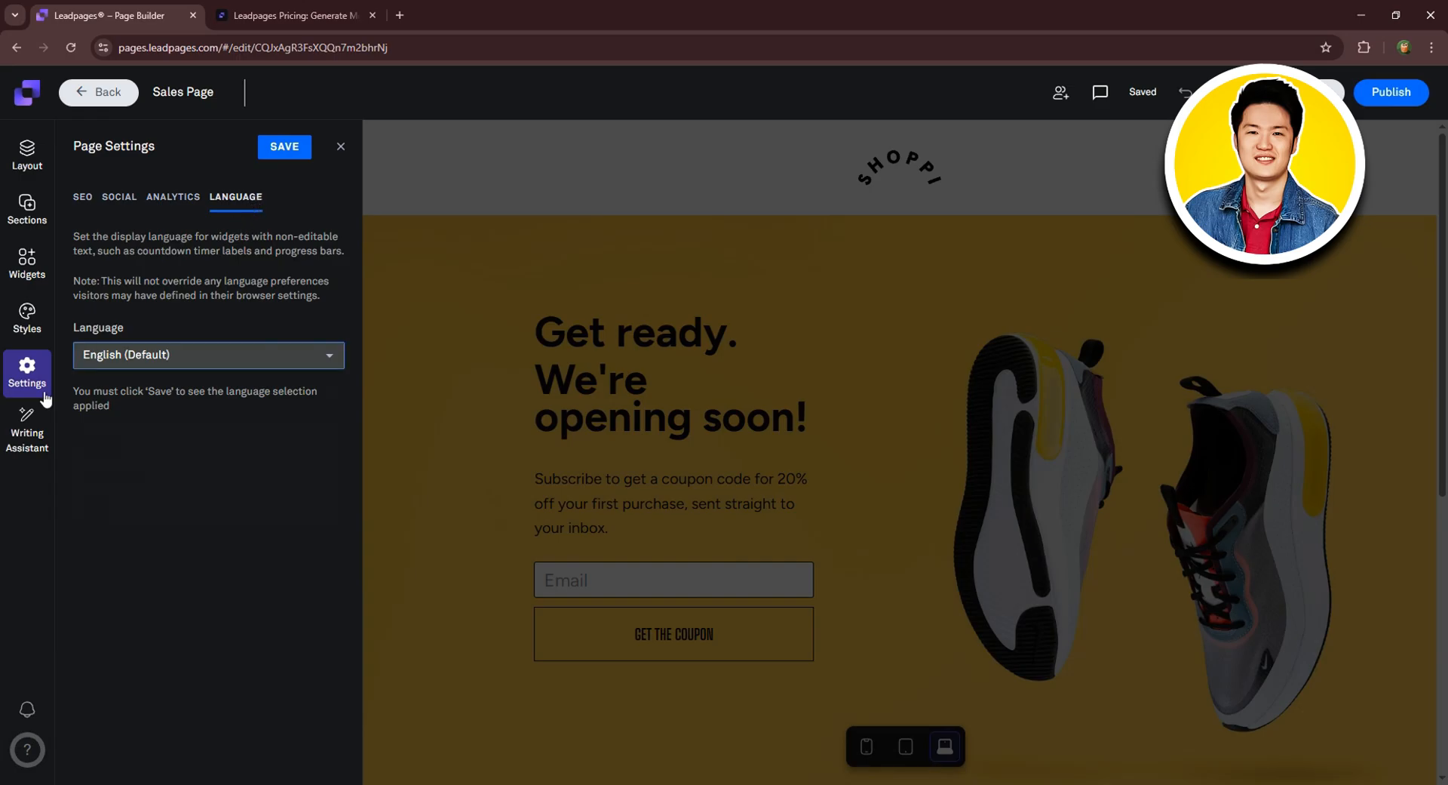
pyautogui.click(27, 434)
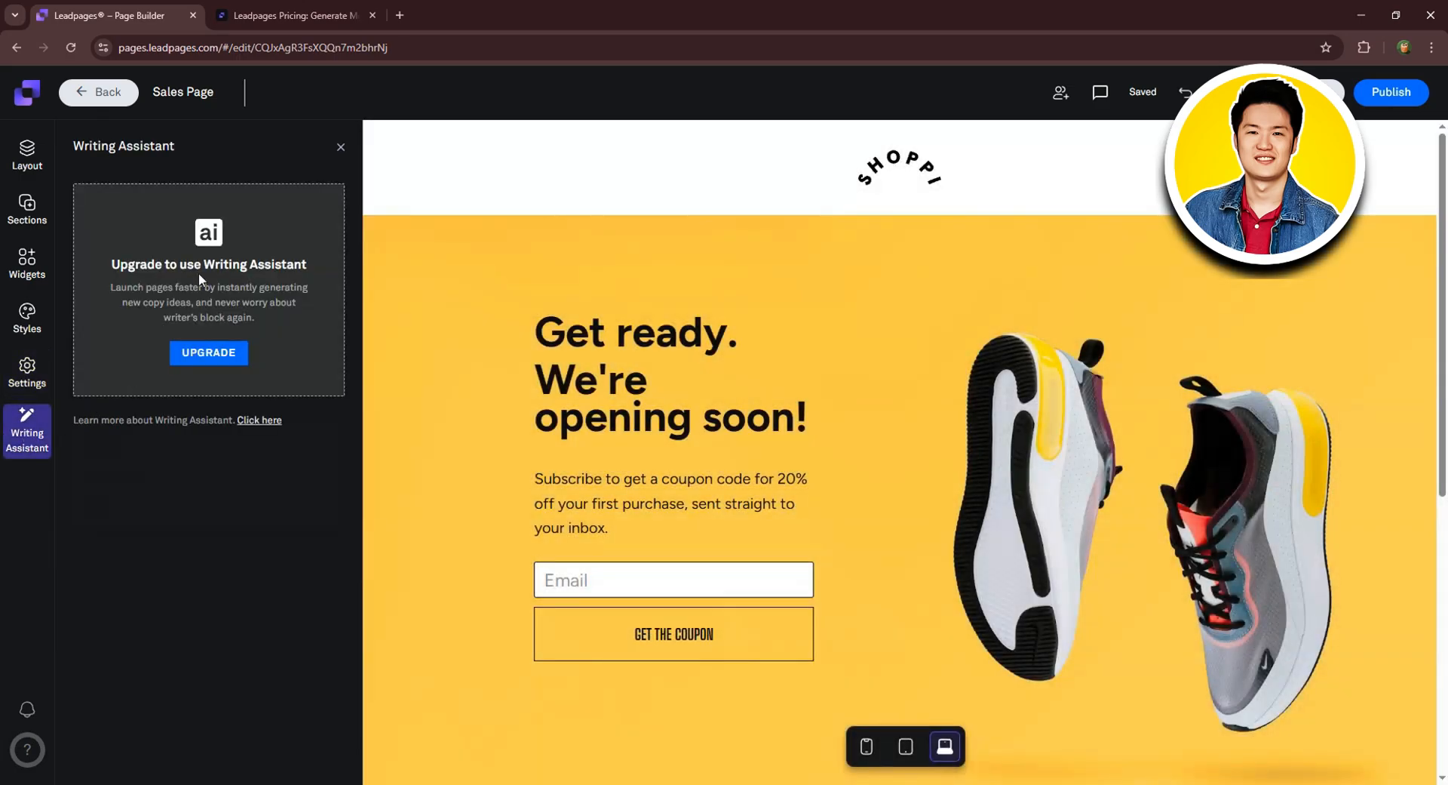
pyautogui.click(341, 146)
# Look over the image generator and upload options, and replace the header logo with the Cosmo image from the image library
pyautogui.click(761, 159)
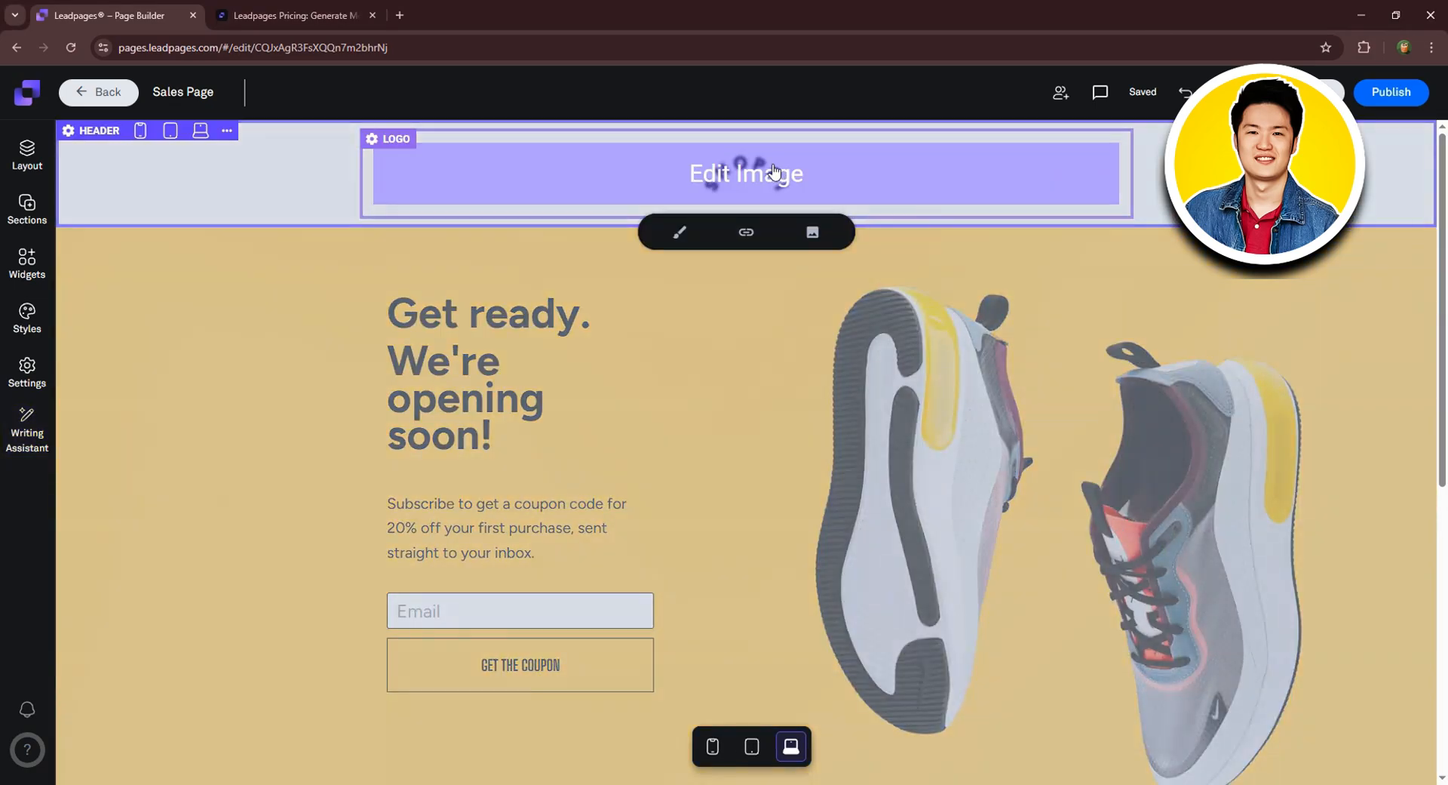
pyautogui.click(813, 234)
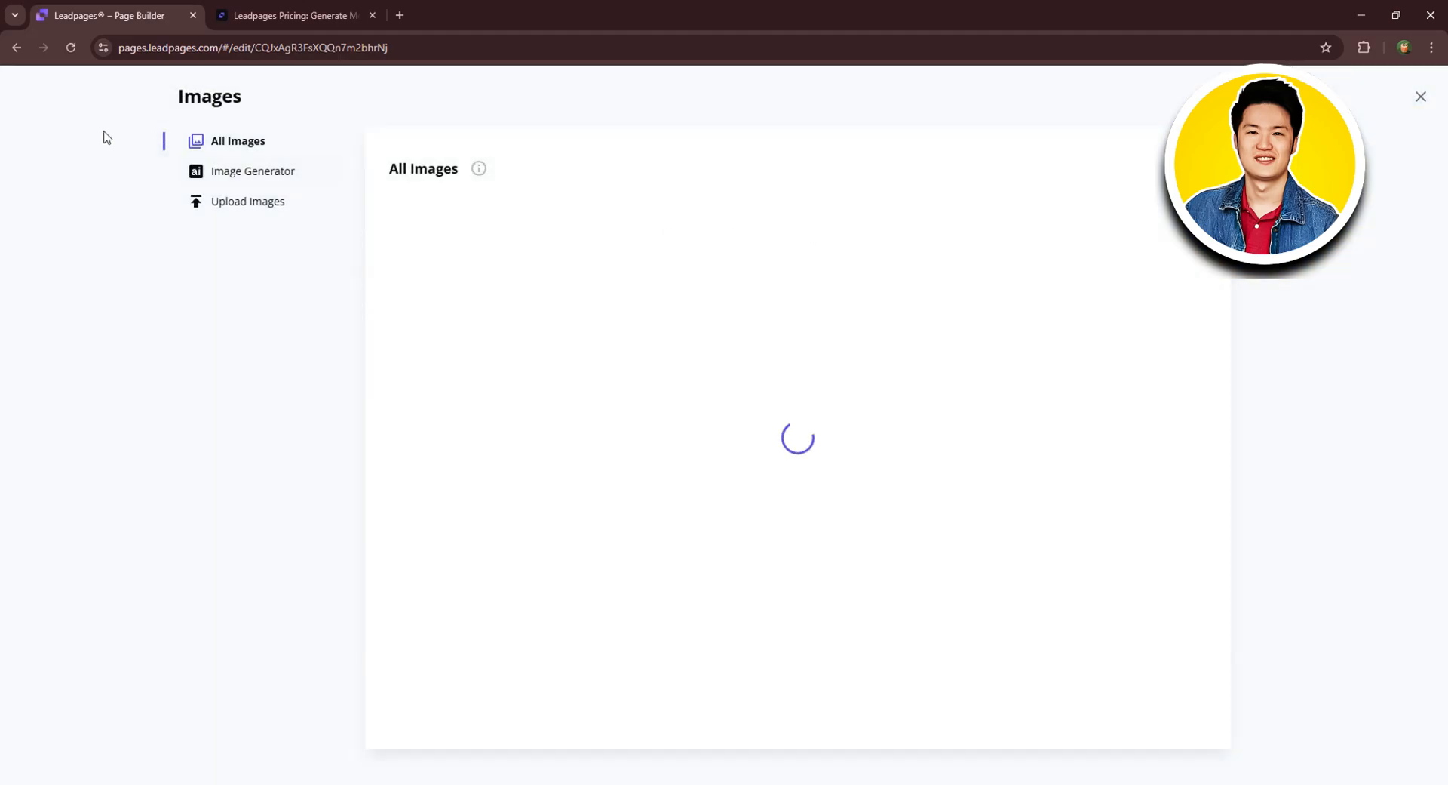
pyautogui.click(256, 171)
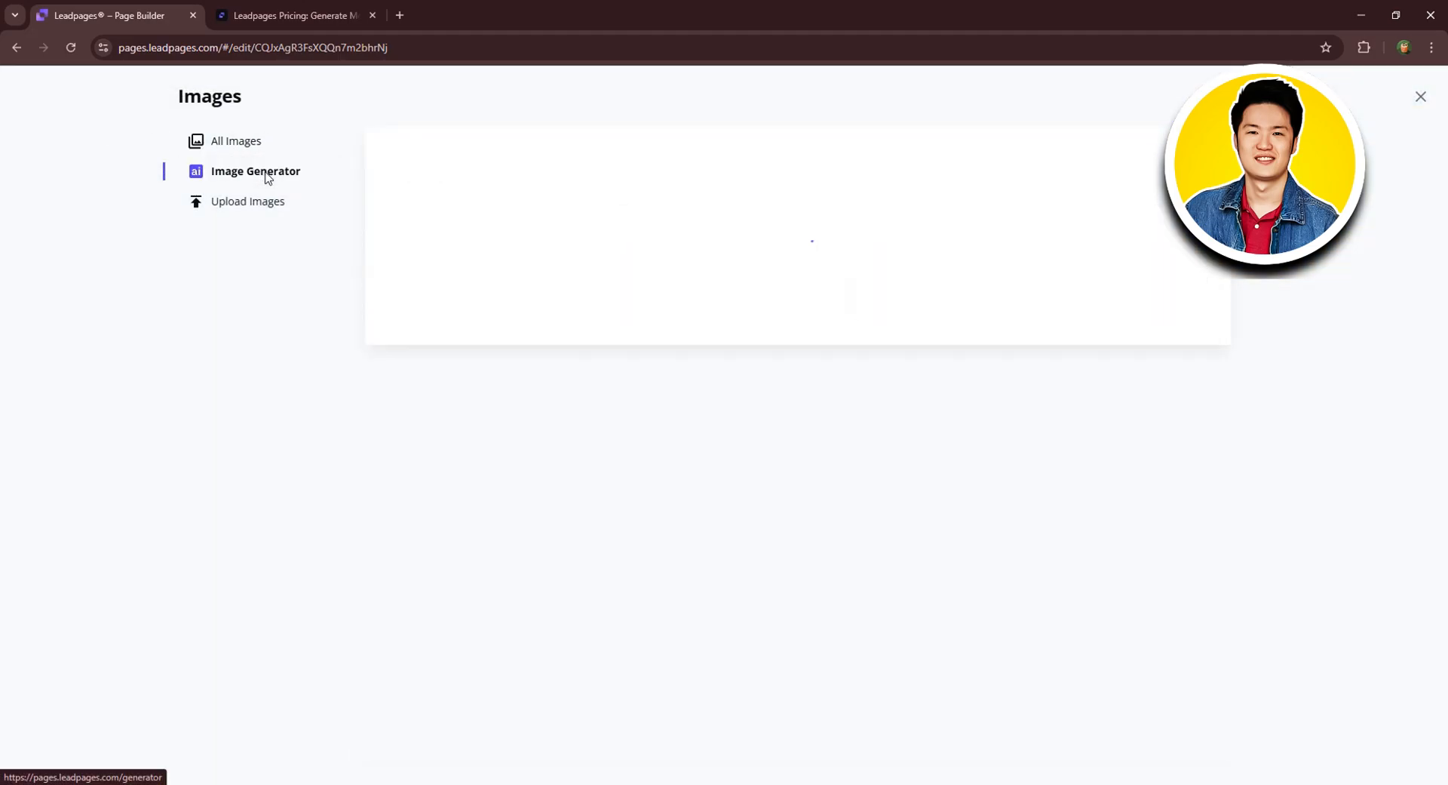
pyautogui.click(261, 203)
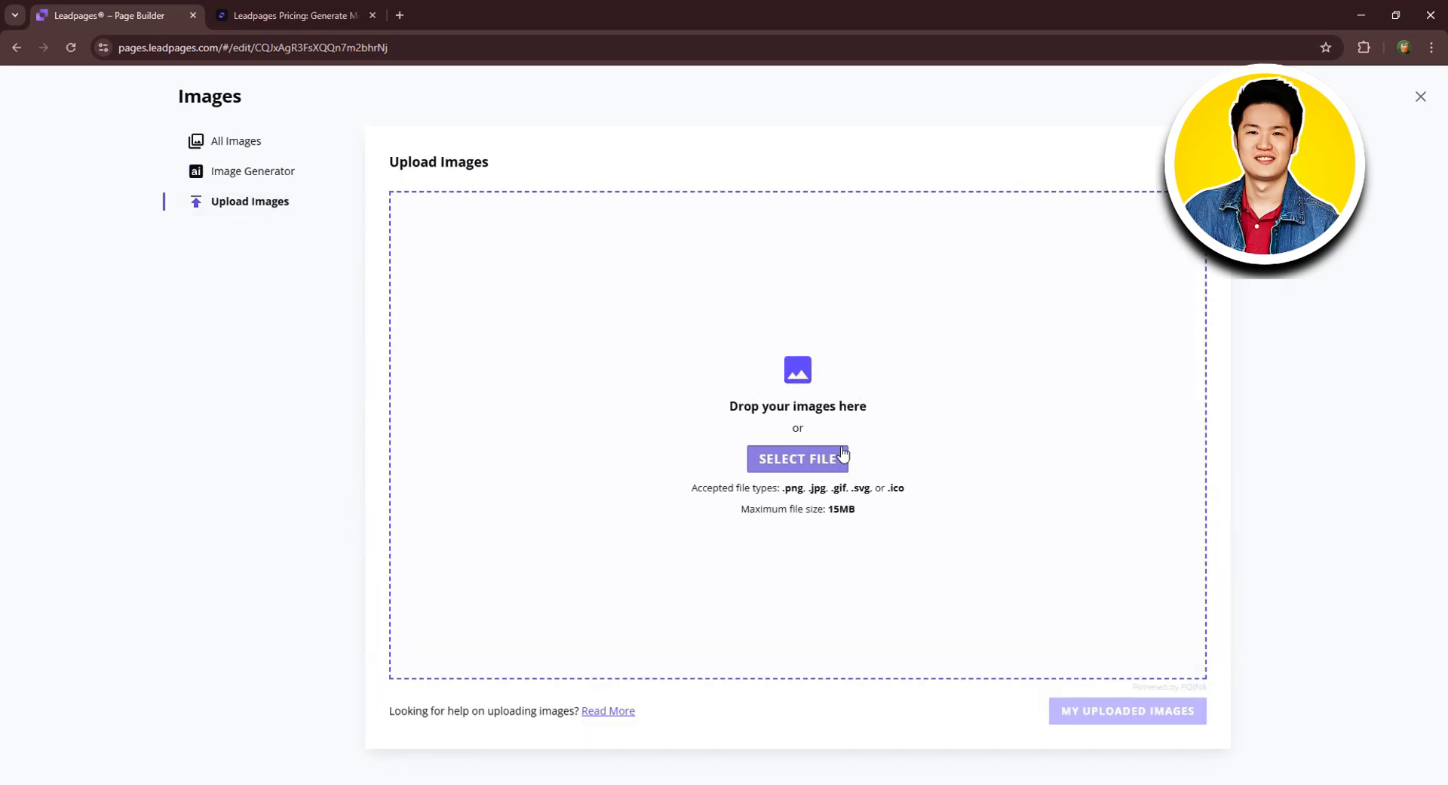
pyautogui.click(246, 145)
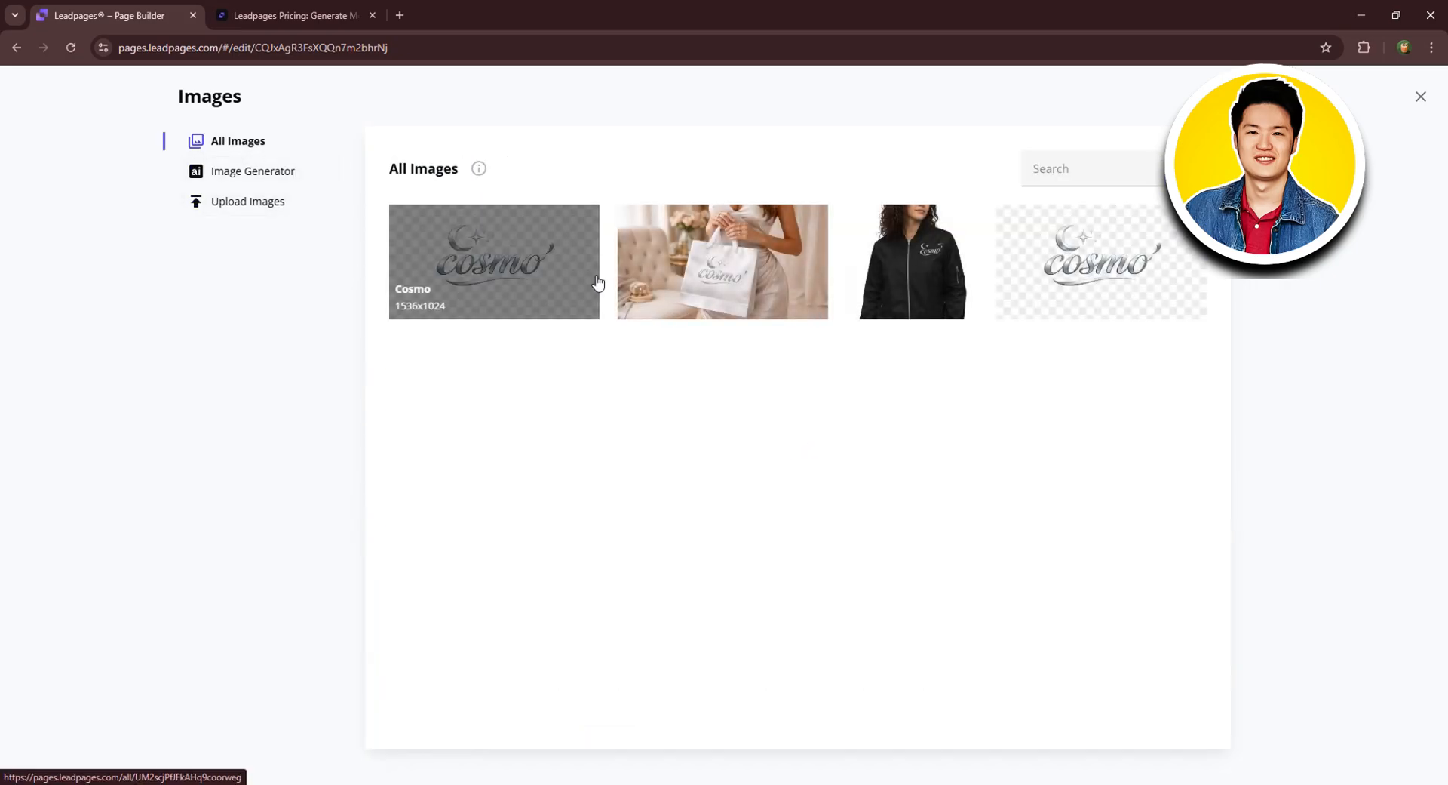
pyautogui.click(509, 261)
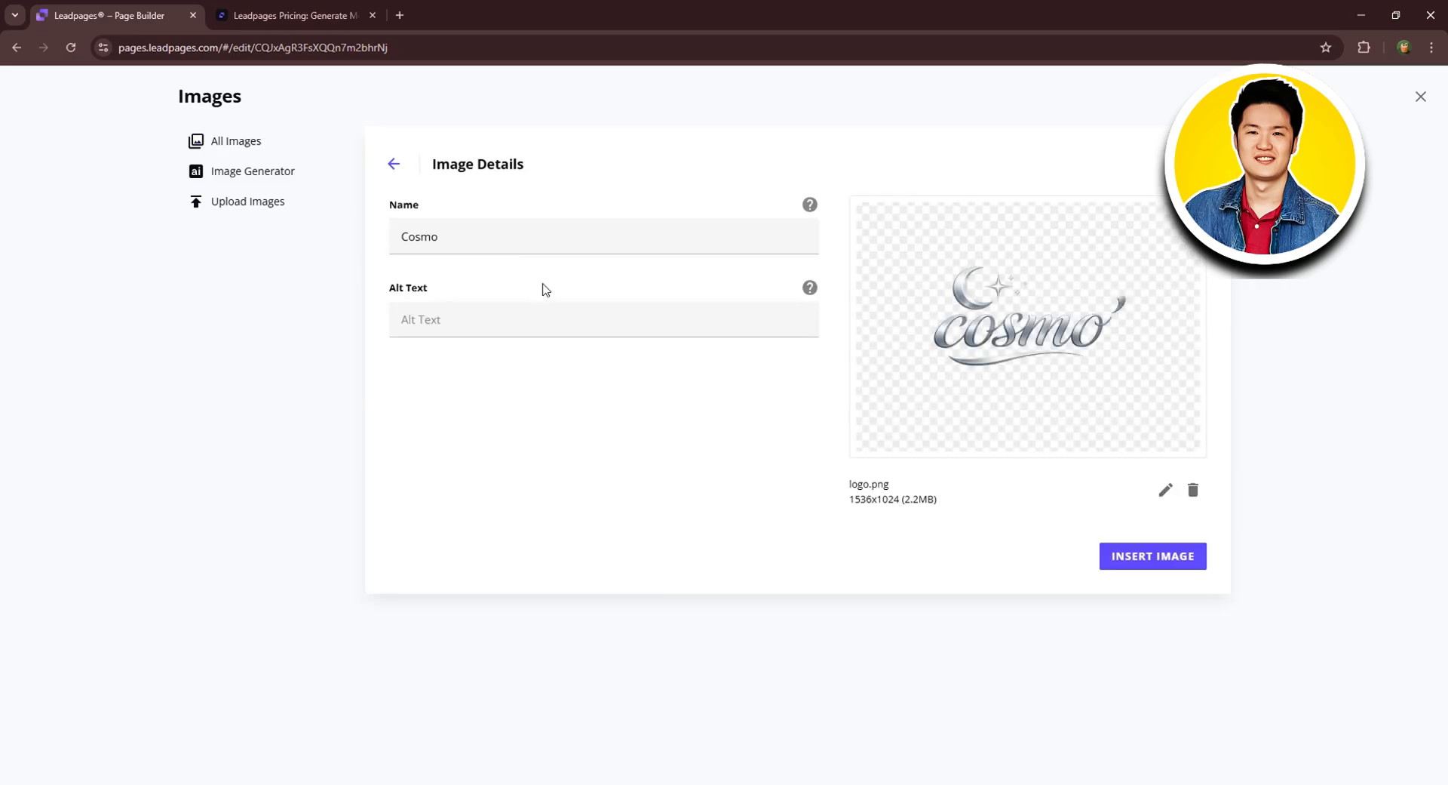
pyautogui.click(1158, 556)
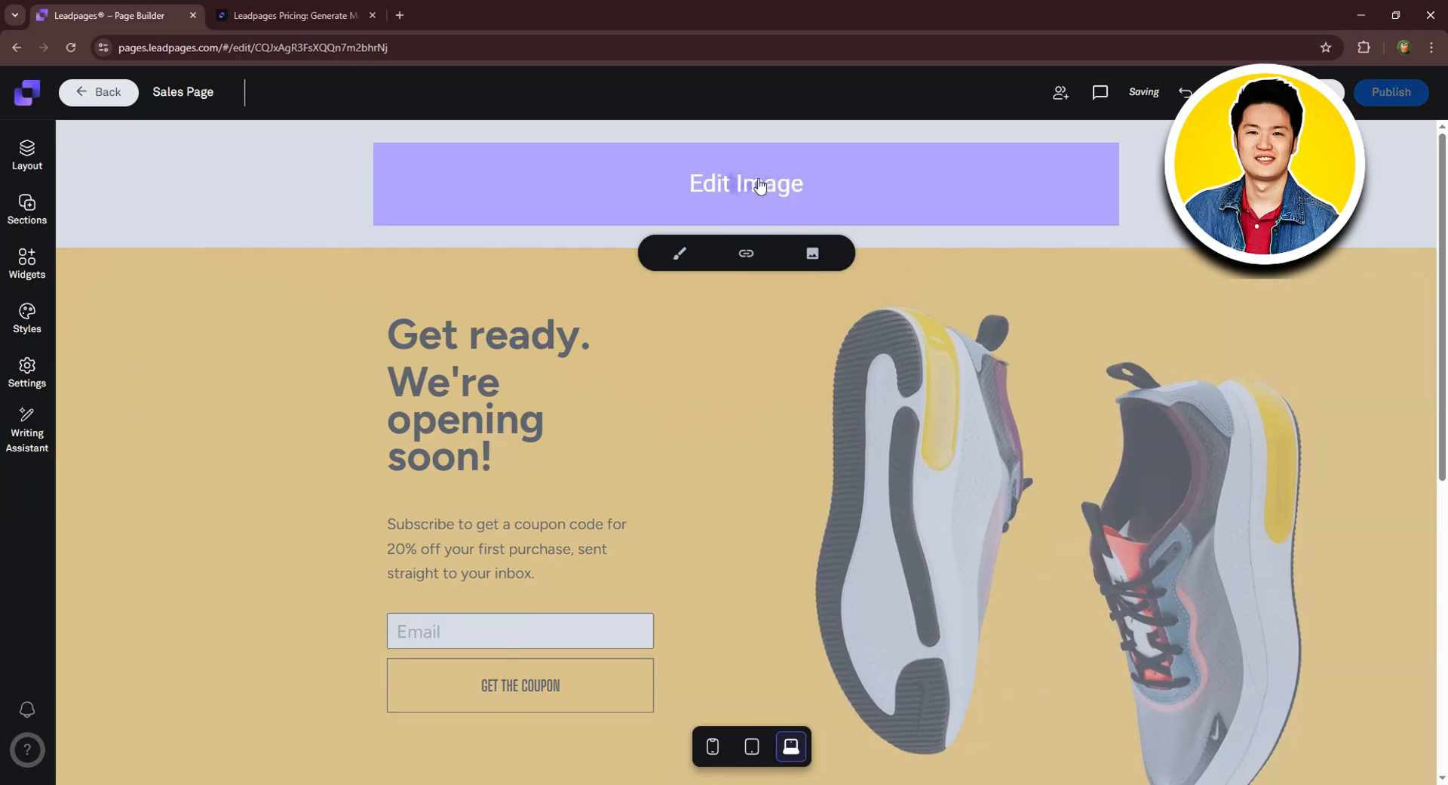
# Set the header logo's maximum image width to 300
pyautogui.click(678, 256)
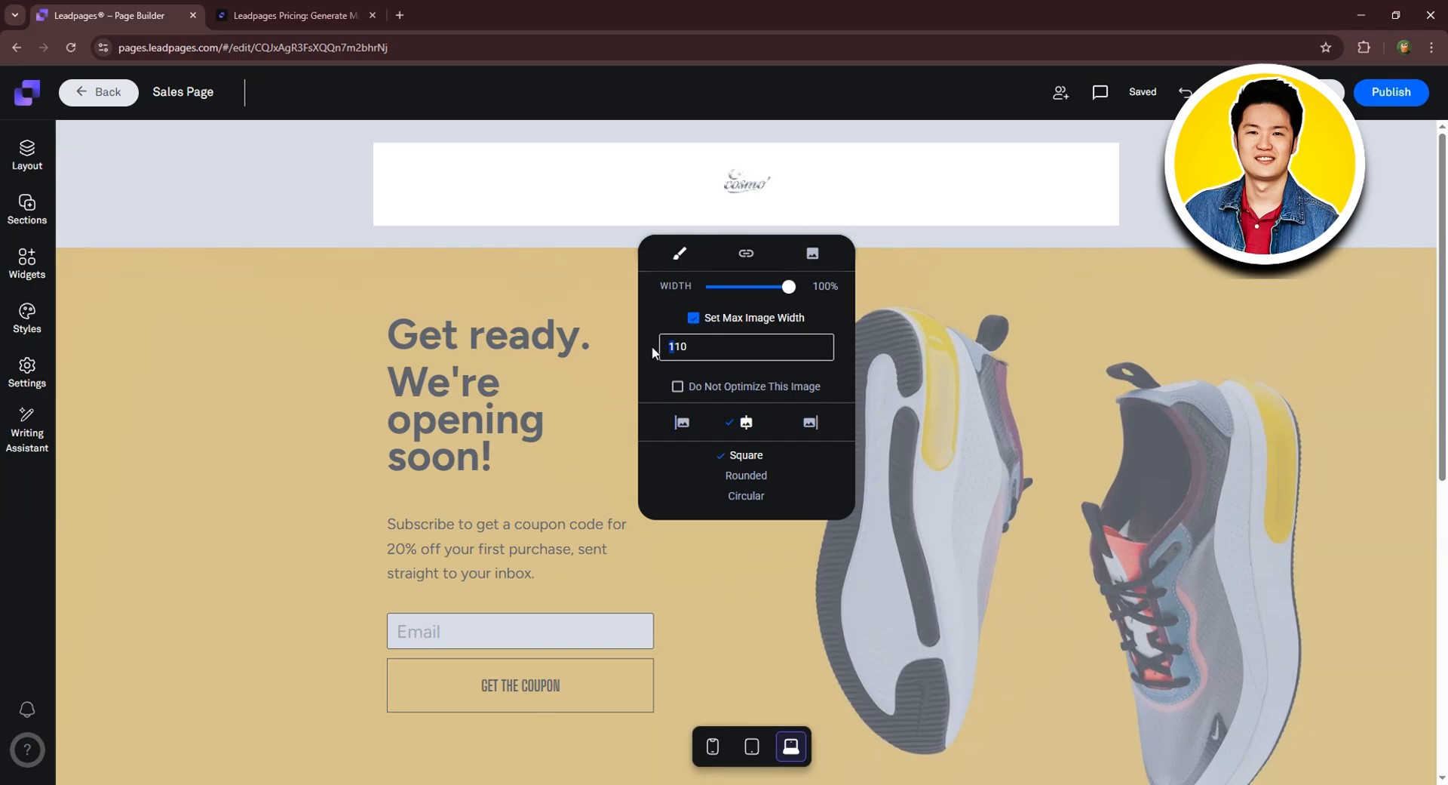
pyautogui.write('200')
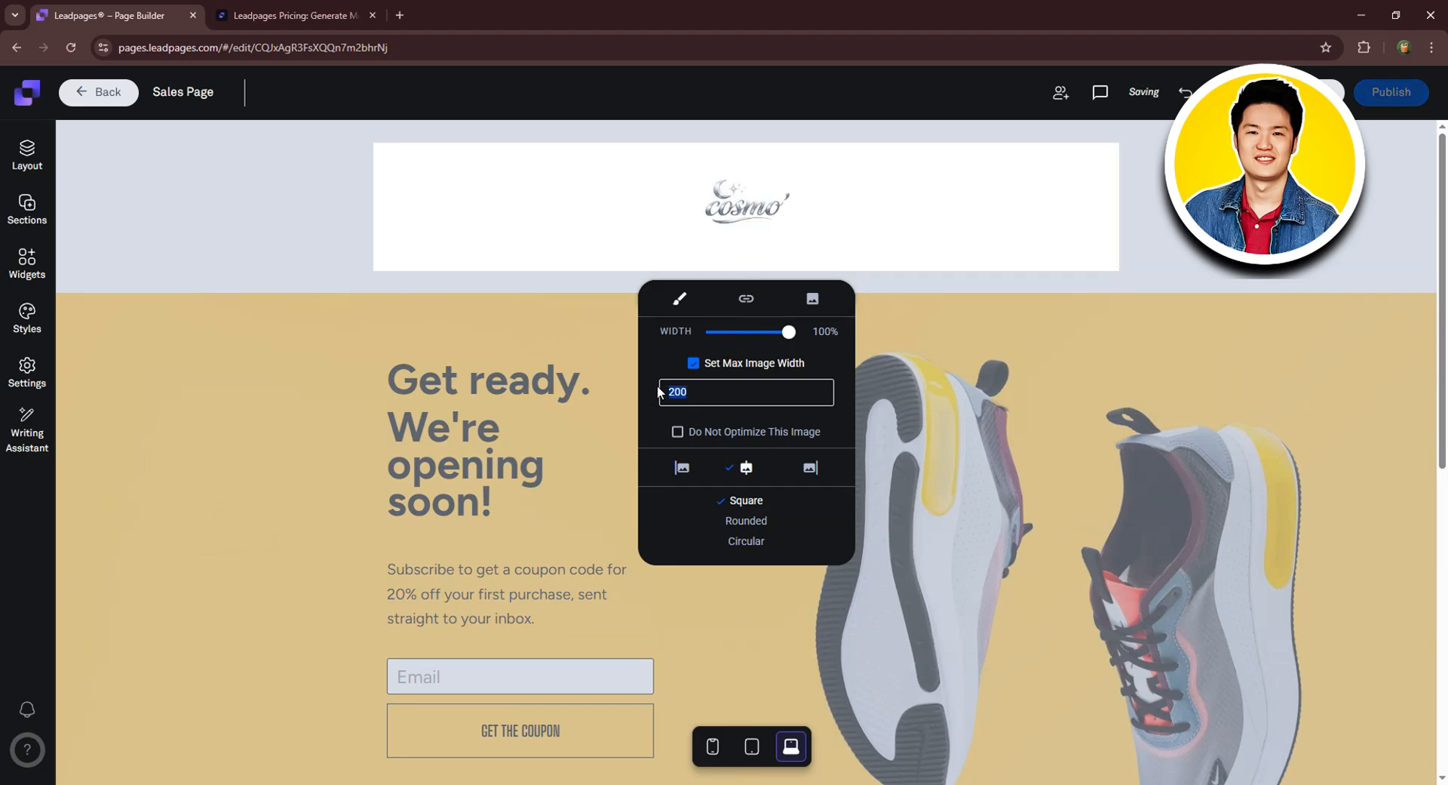
pyautogui.write('300')
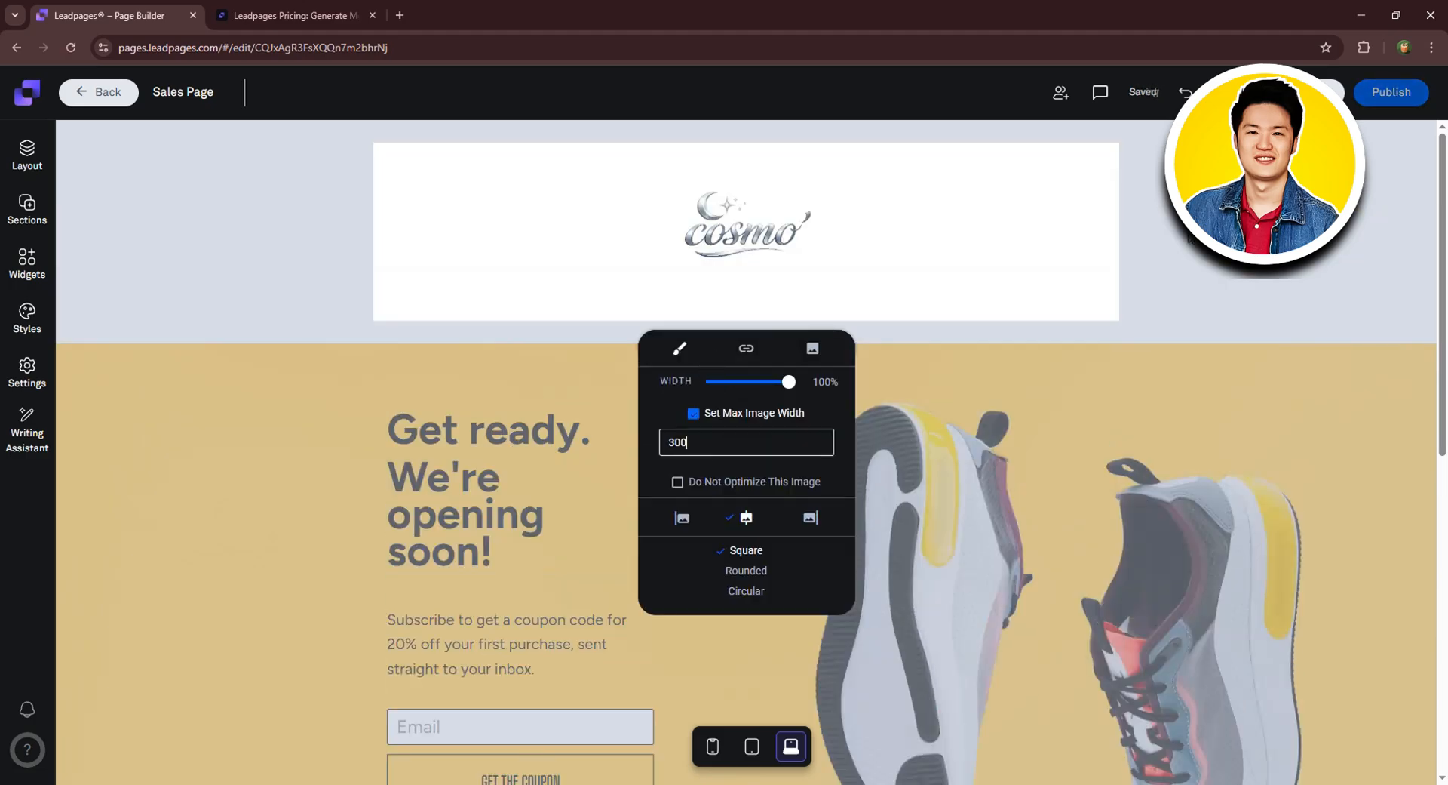
pyautogui.click(1186, 255)
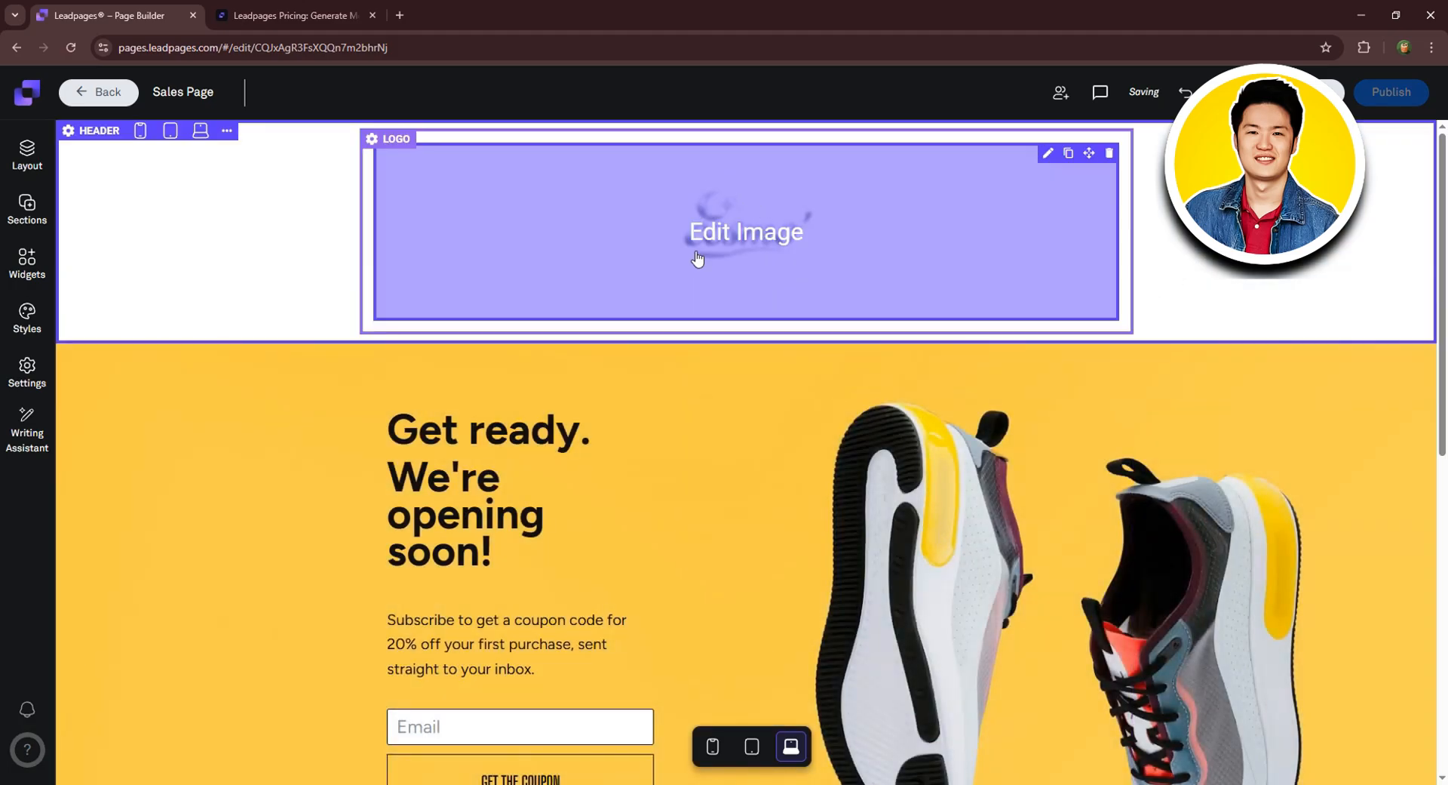
# Open the hero section's settings and examine its background, sizing, padding and remaining options
pyautogui.scroll(-2, 808, 408)
pyautogui.scroll(-2, 808, 407)
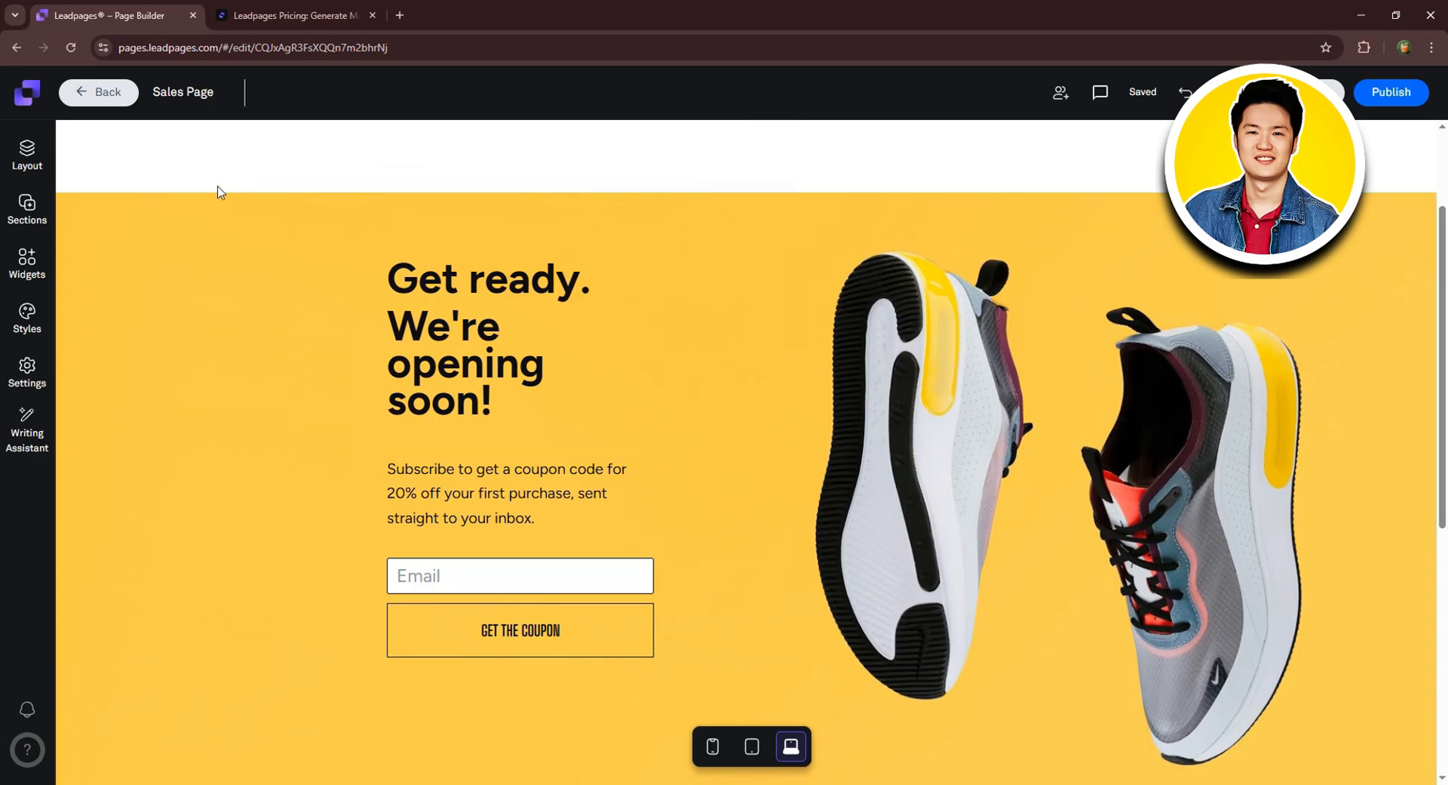
pyautogui.click(217, 204)
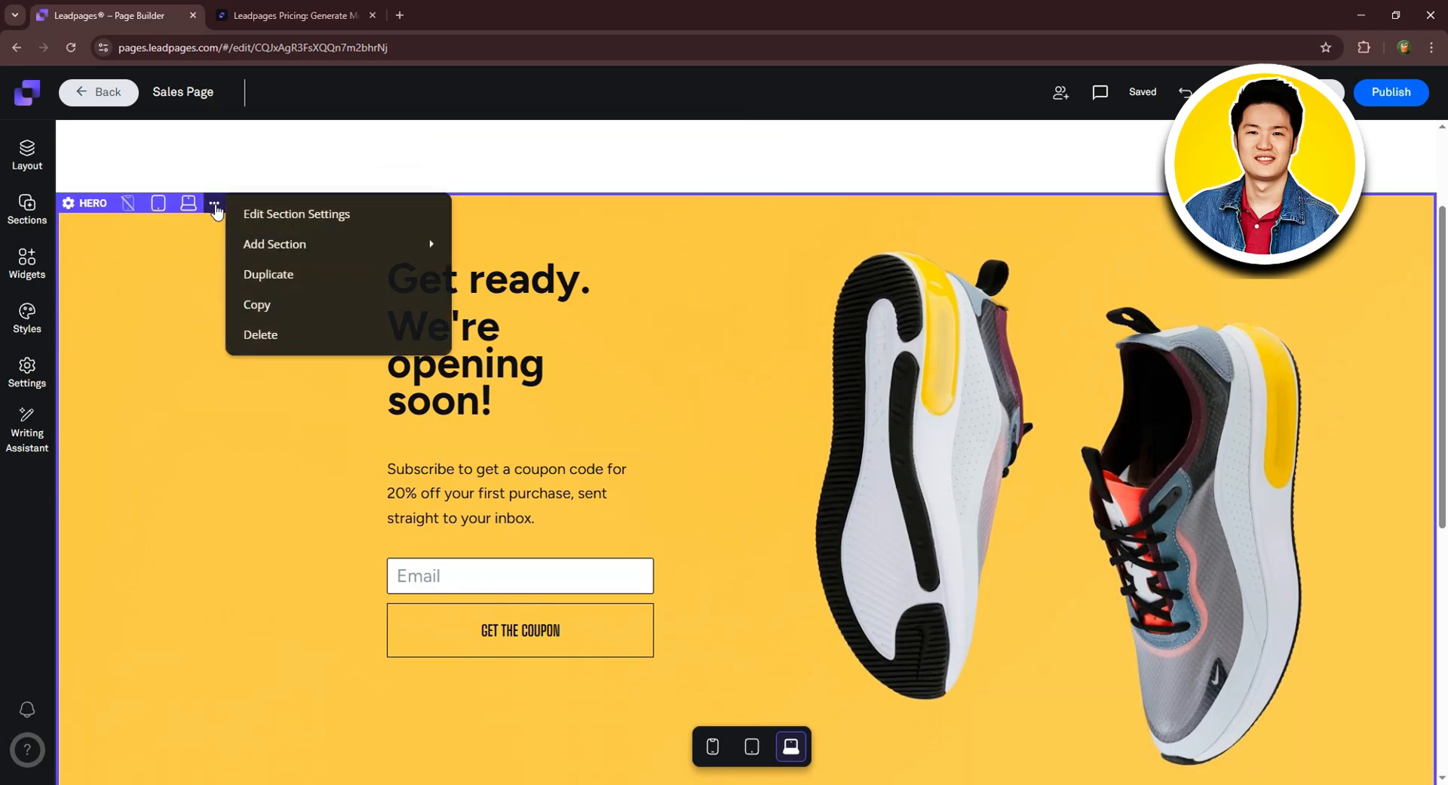
pyautogui.click(284, 215)
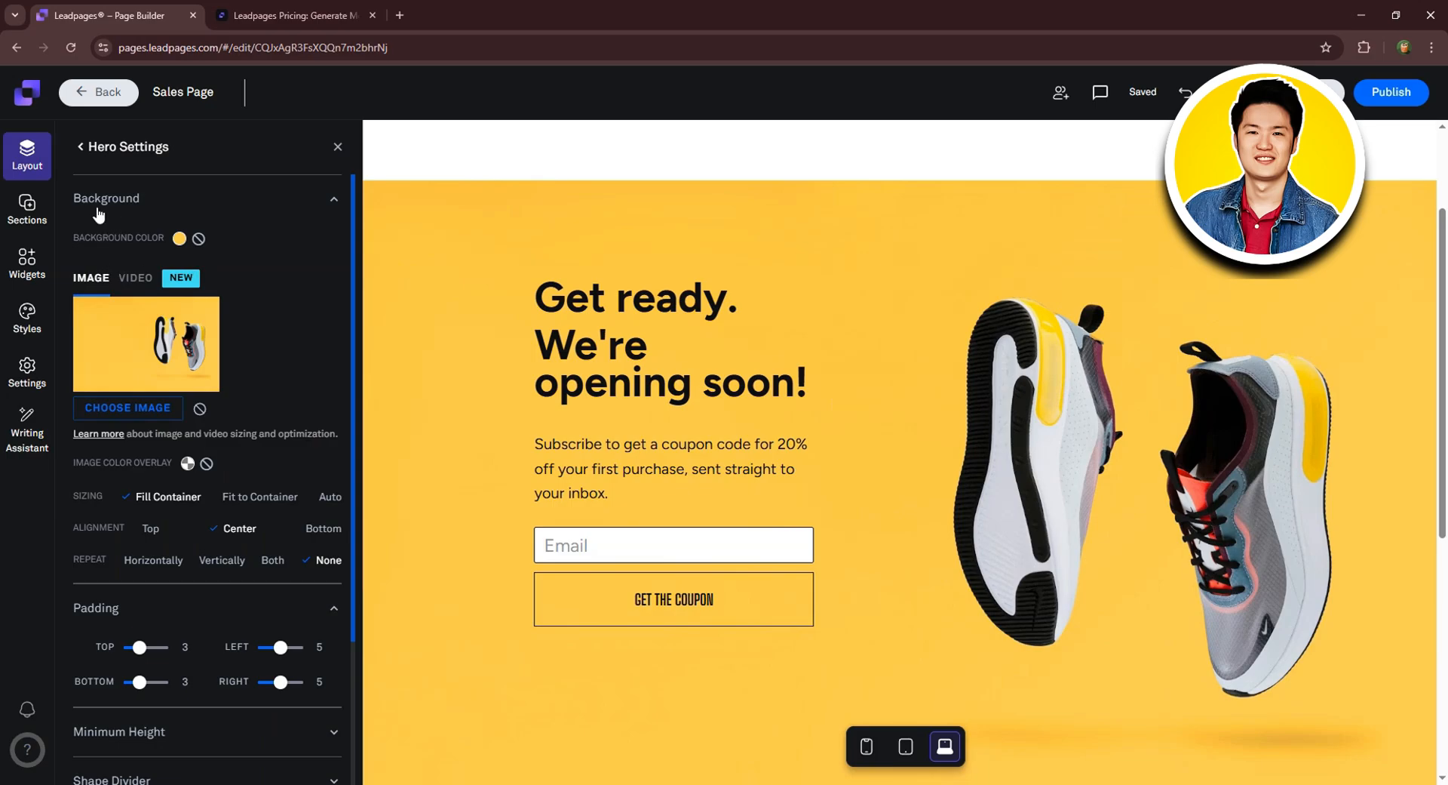
pyautogui.scroll(-1, 140, 254)
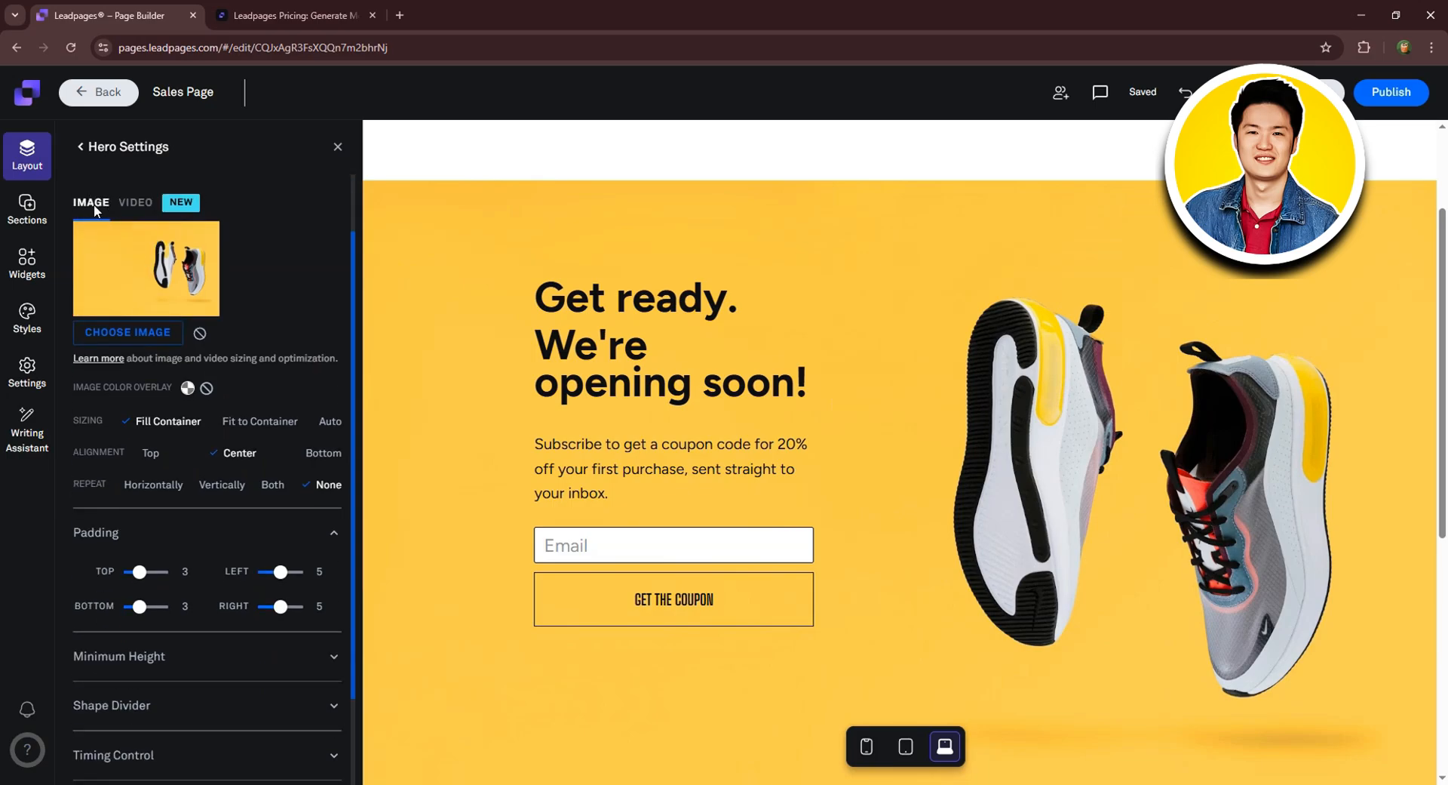
pyautogui.click(137, 202)
pyautogui.click(111, 228)
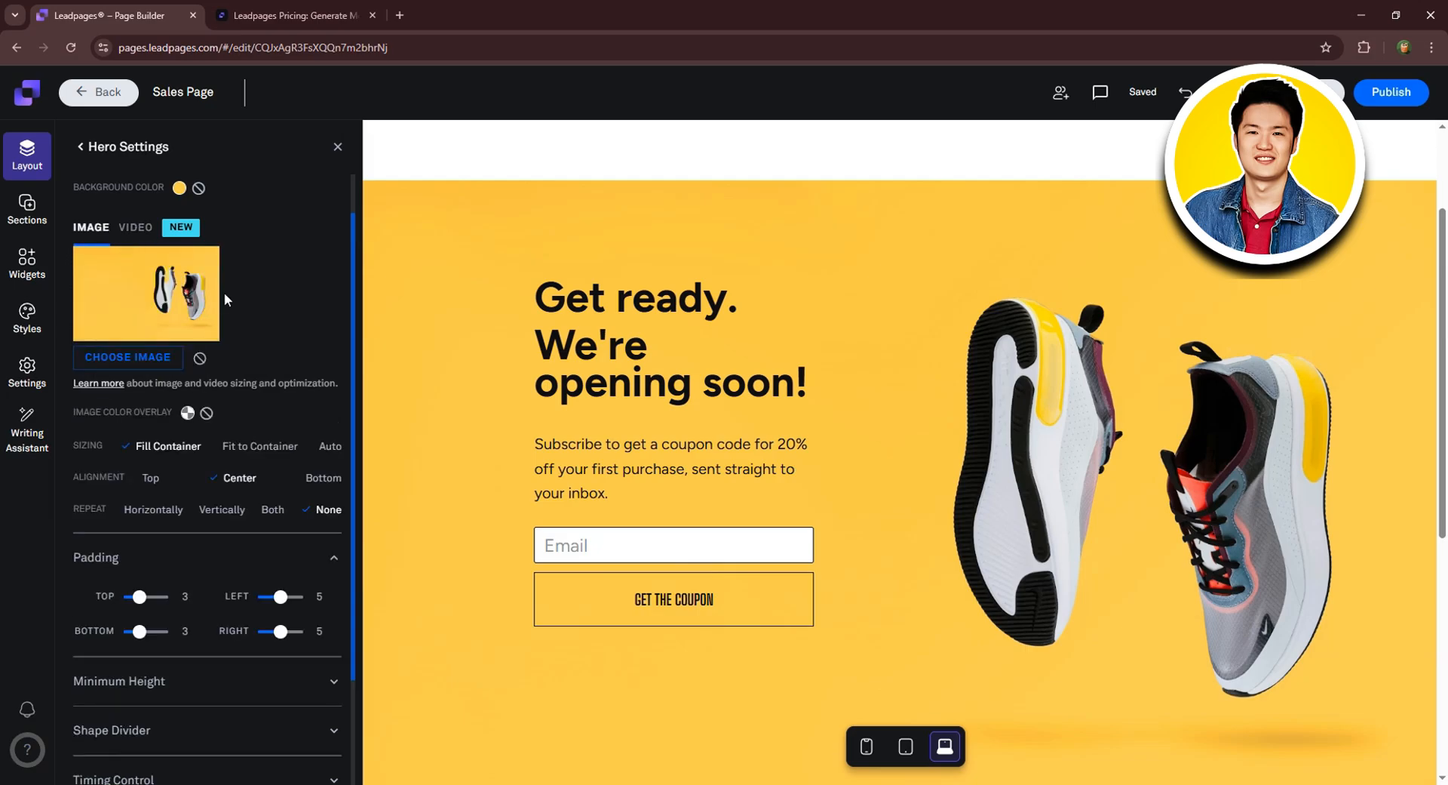
pyautogui.scroll(-1, 227, 298)
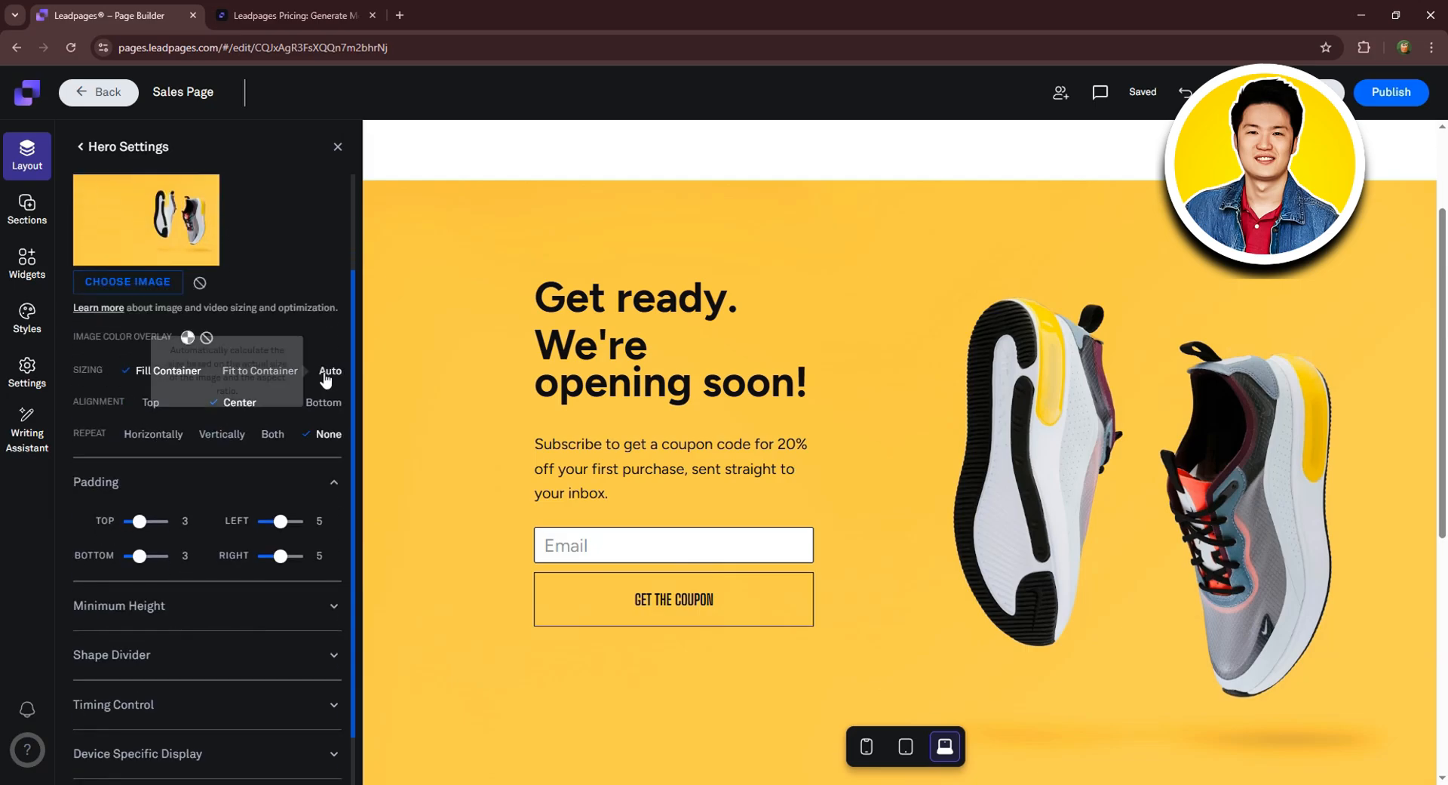
pyautogui.scroll(-1, 113, 483)
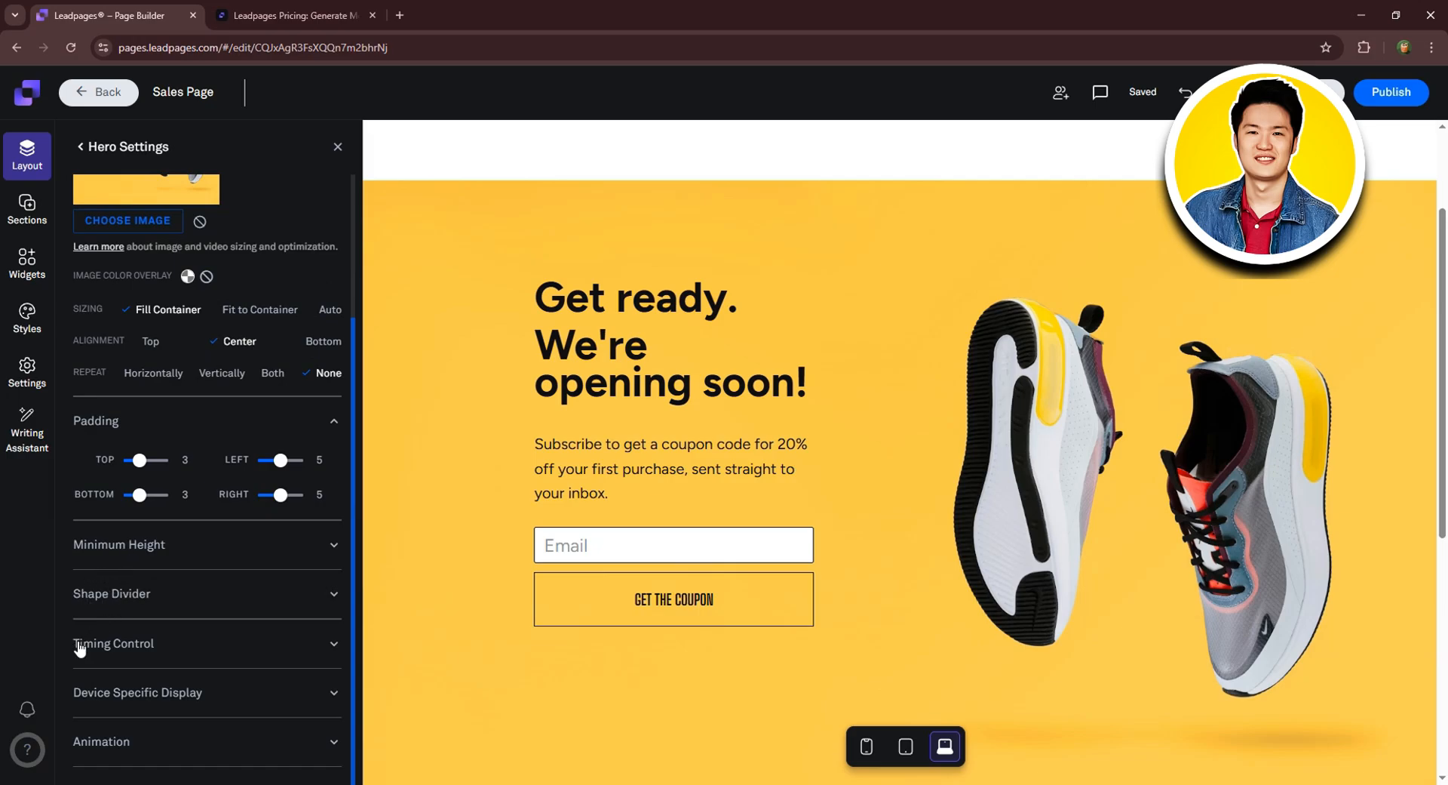
pyautogui.scroll(3, 196, 506)
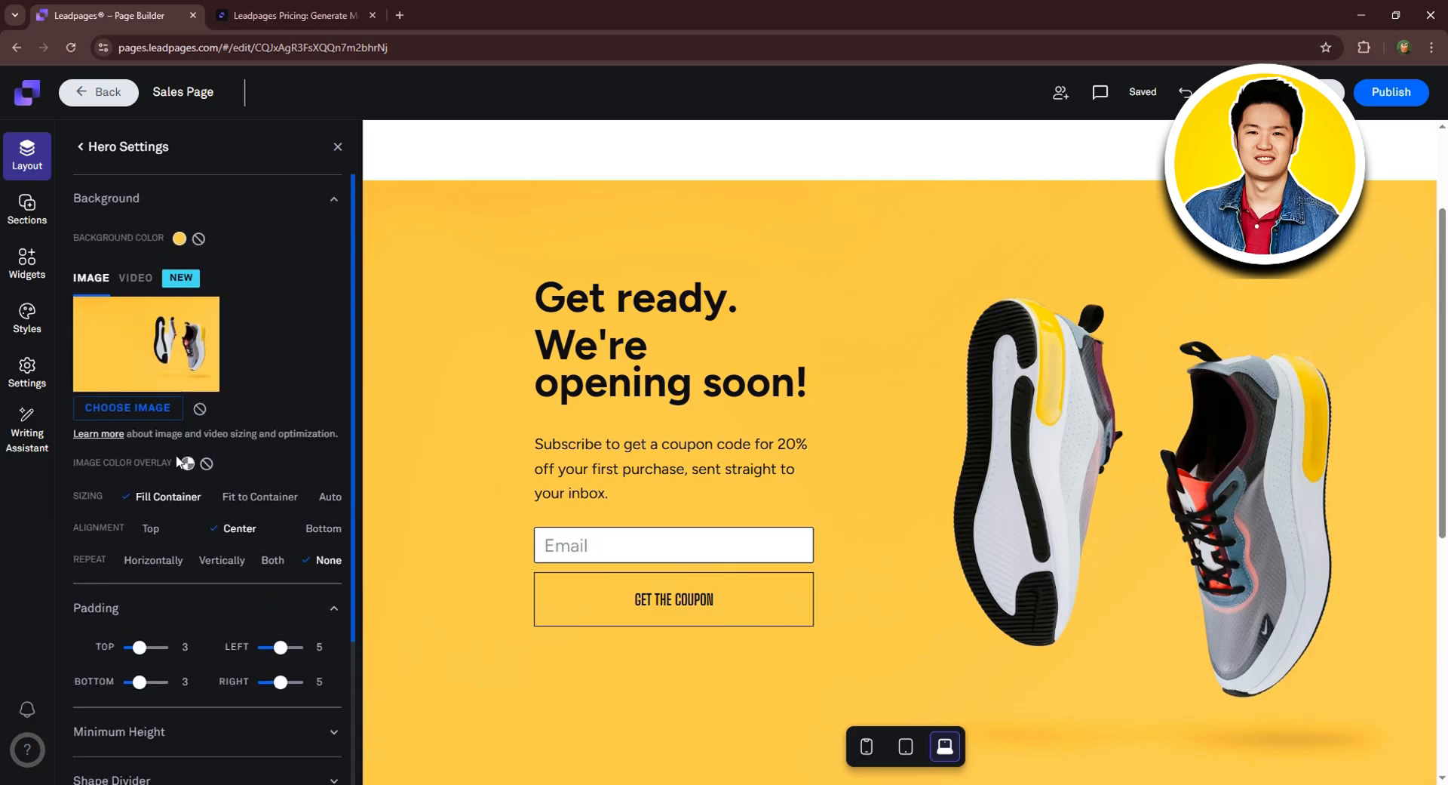
# Upload "ChatGPT Image Jan 27, 2026, 01_59_21 AM" from the cosmo folder to the image library for the hero background
pyautogui.click(132, 417)
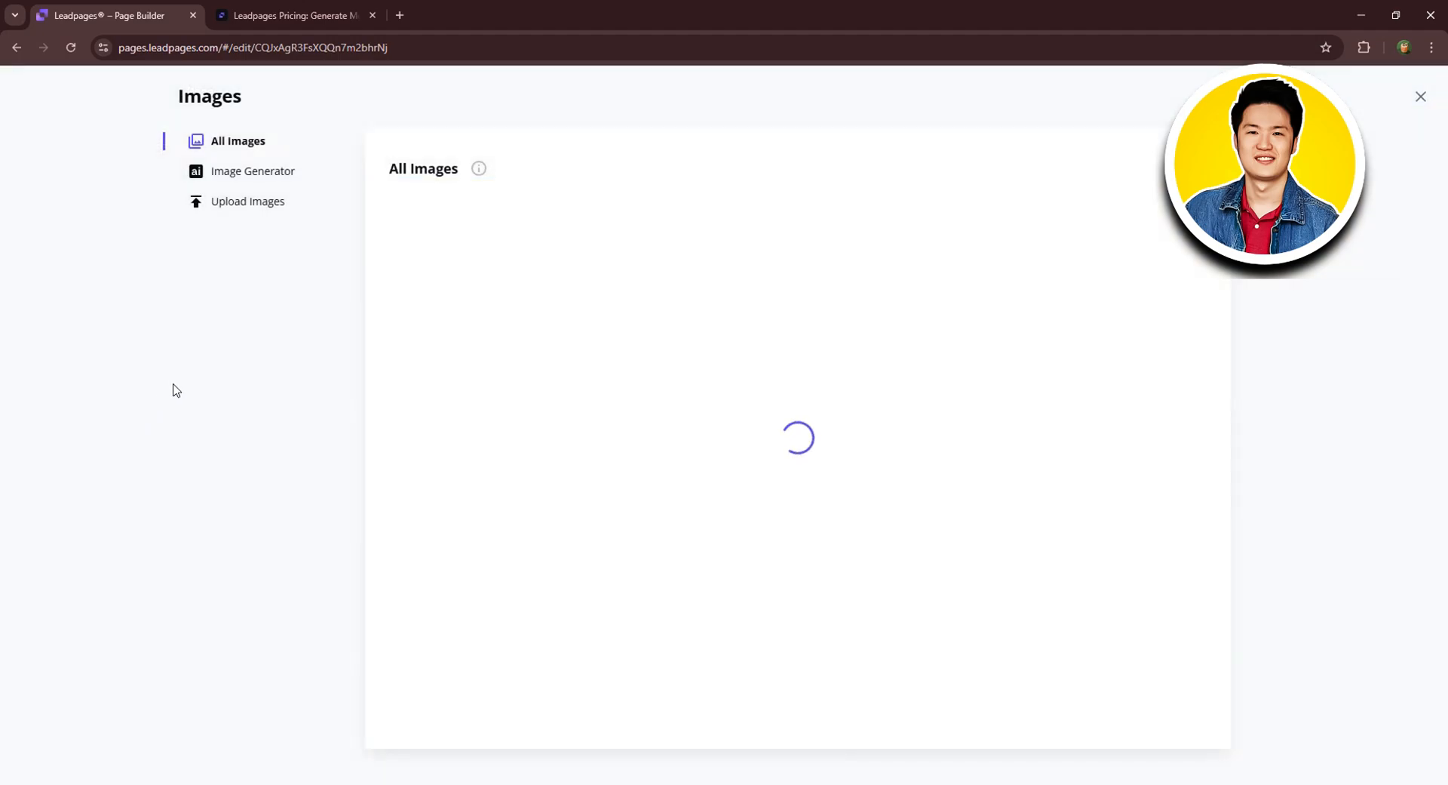
pyautogui.click(230, 213)
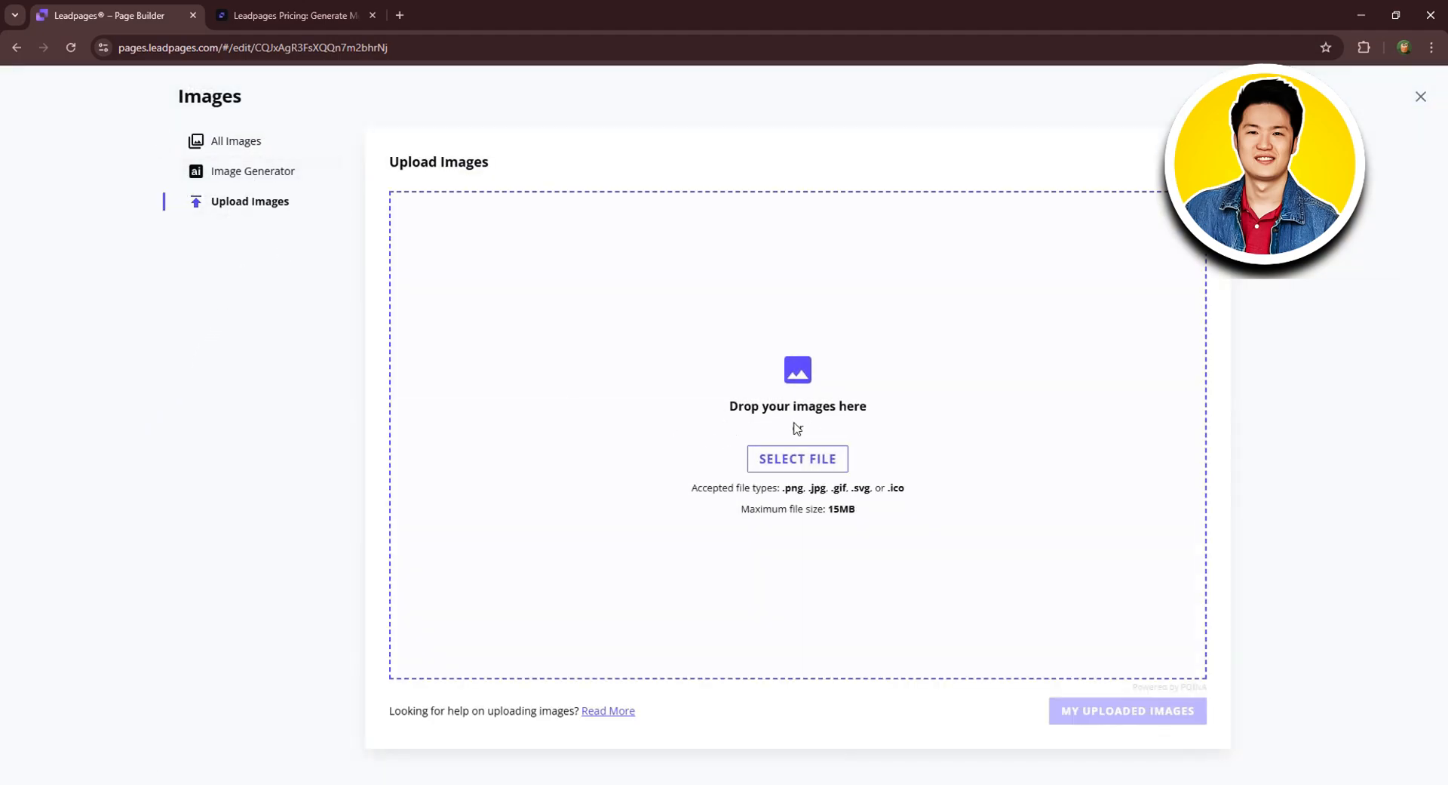
pyautogui.click(772, 468)
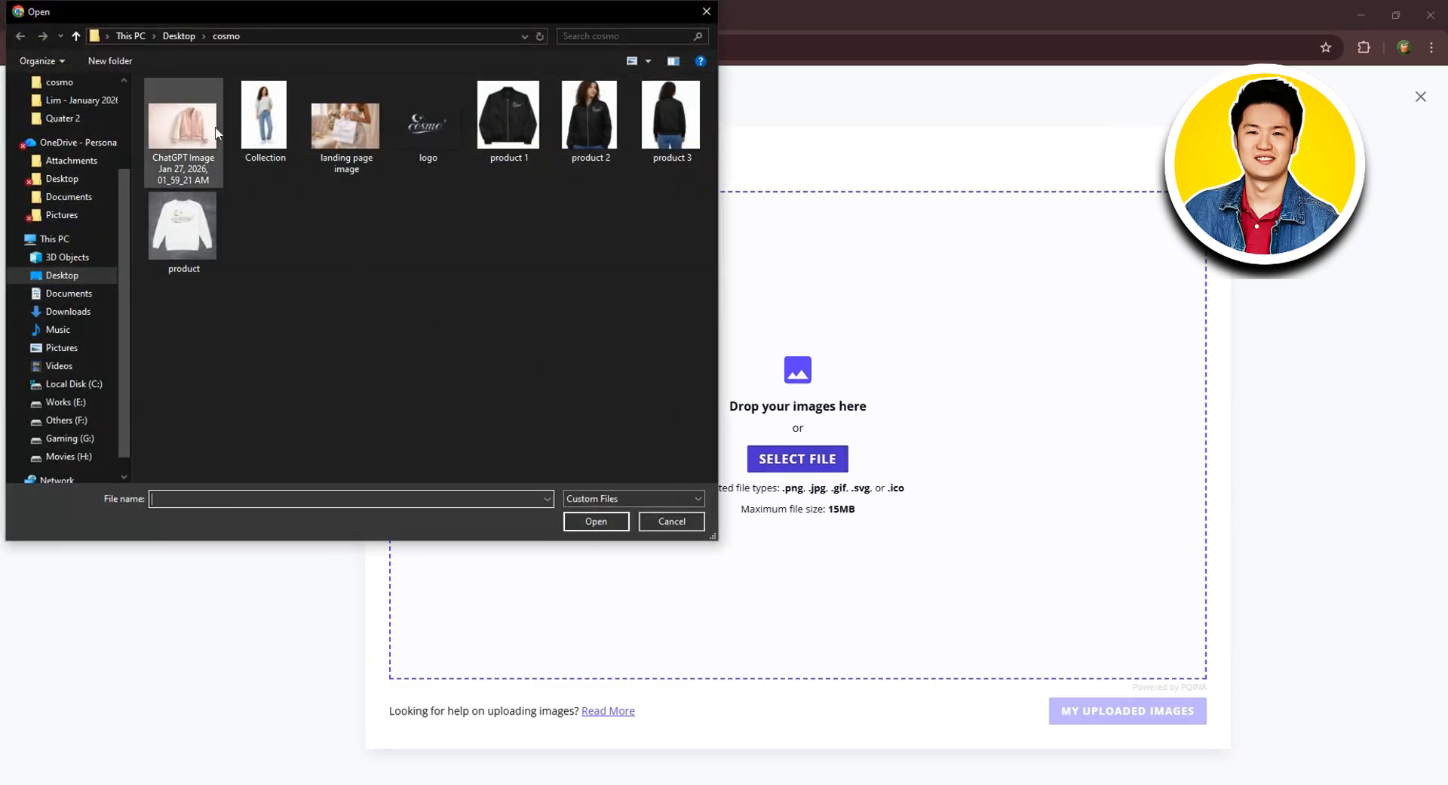
pyautogui.click(204, 134)
pyautogui.click(604, 520)
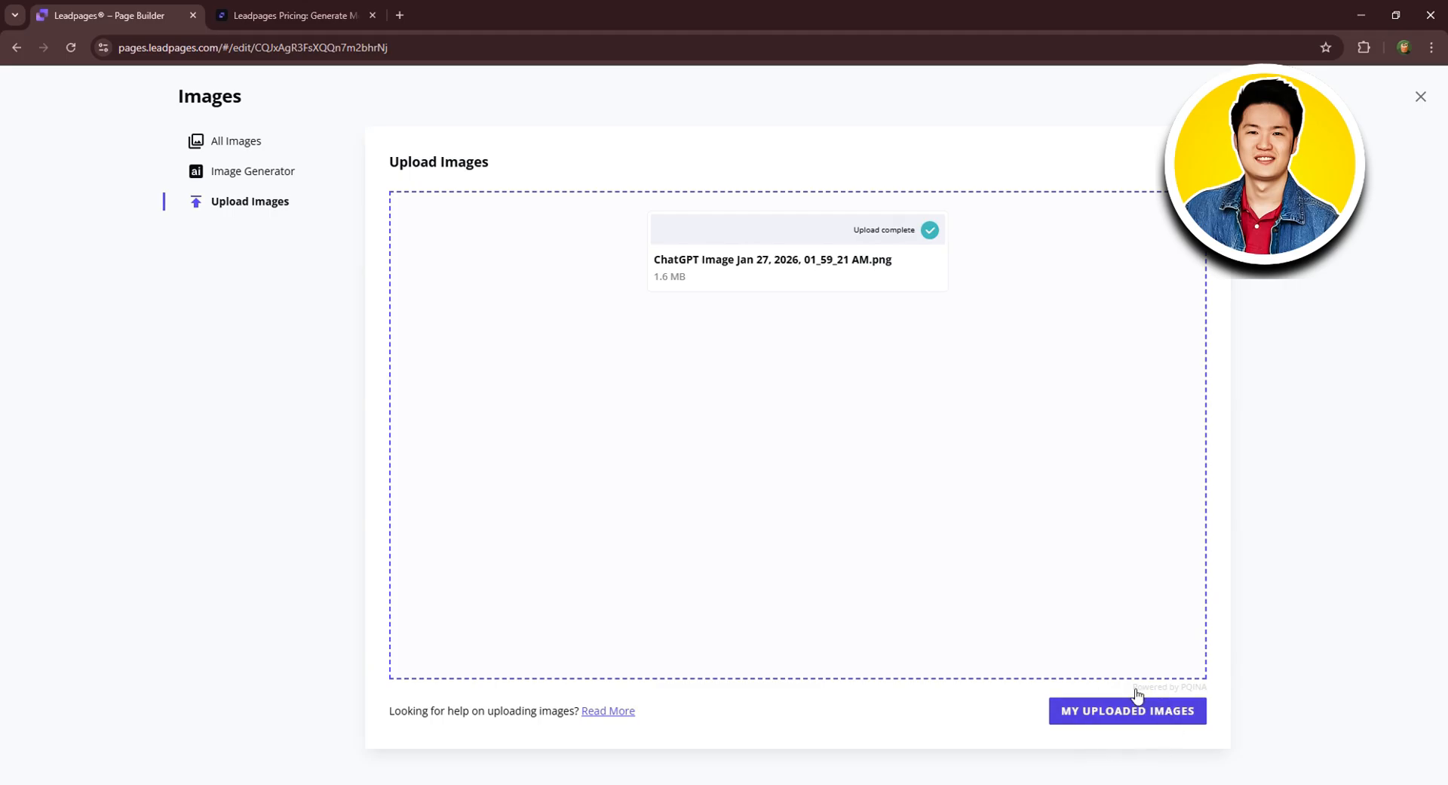
pyautogui.click(1113, 715)
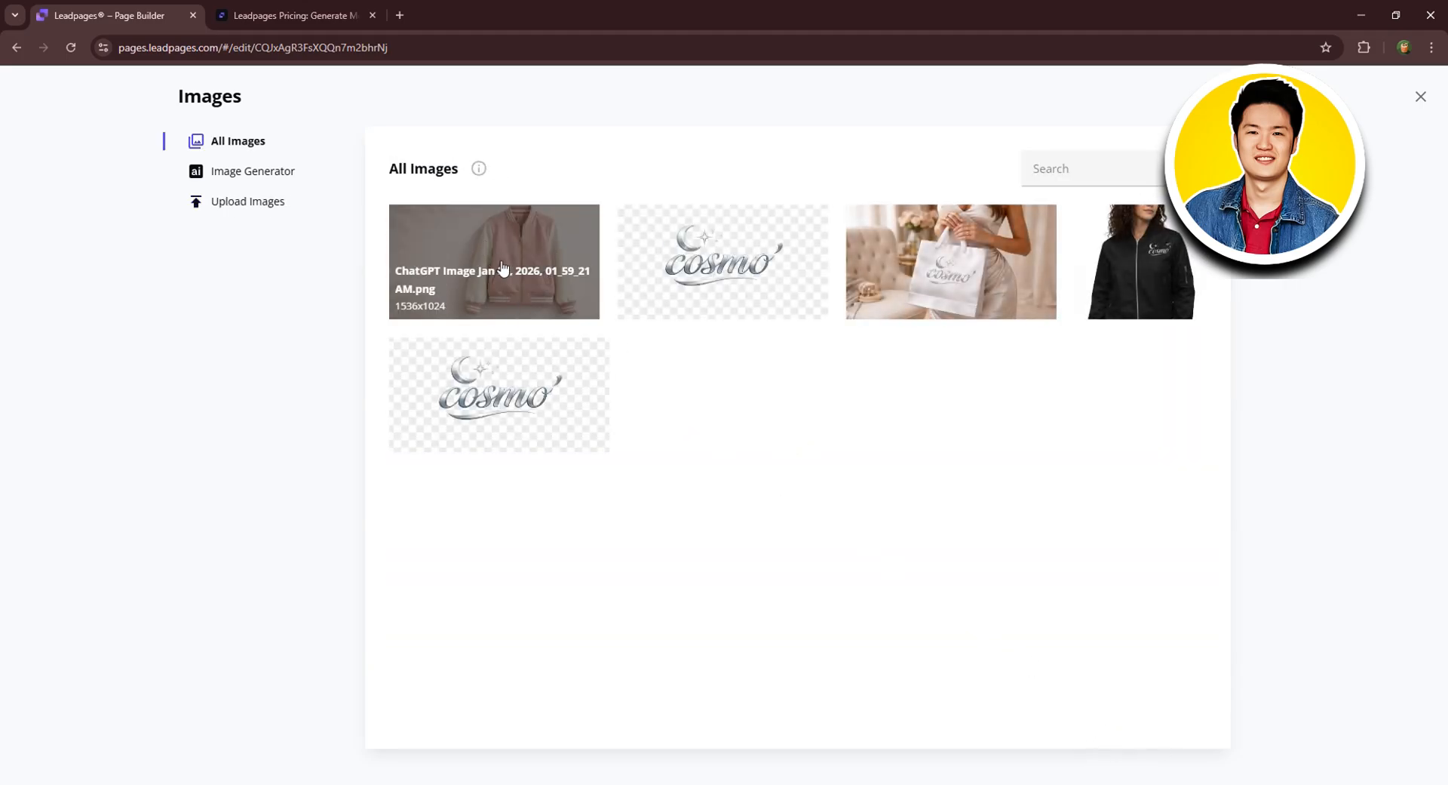
# Name the uploaded pink jacket image "Jacket" and insert it as the hero section's background
pyautogui.click(498, 270)
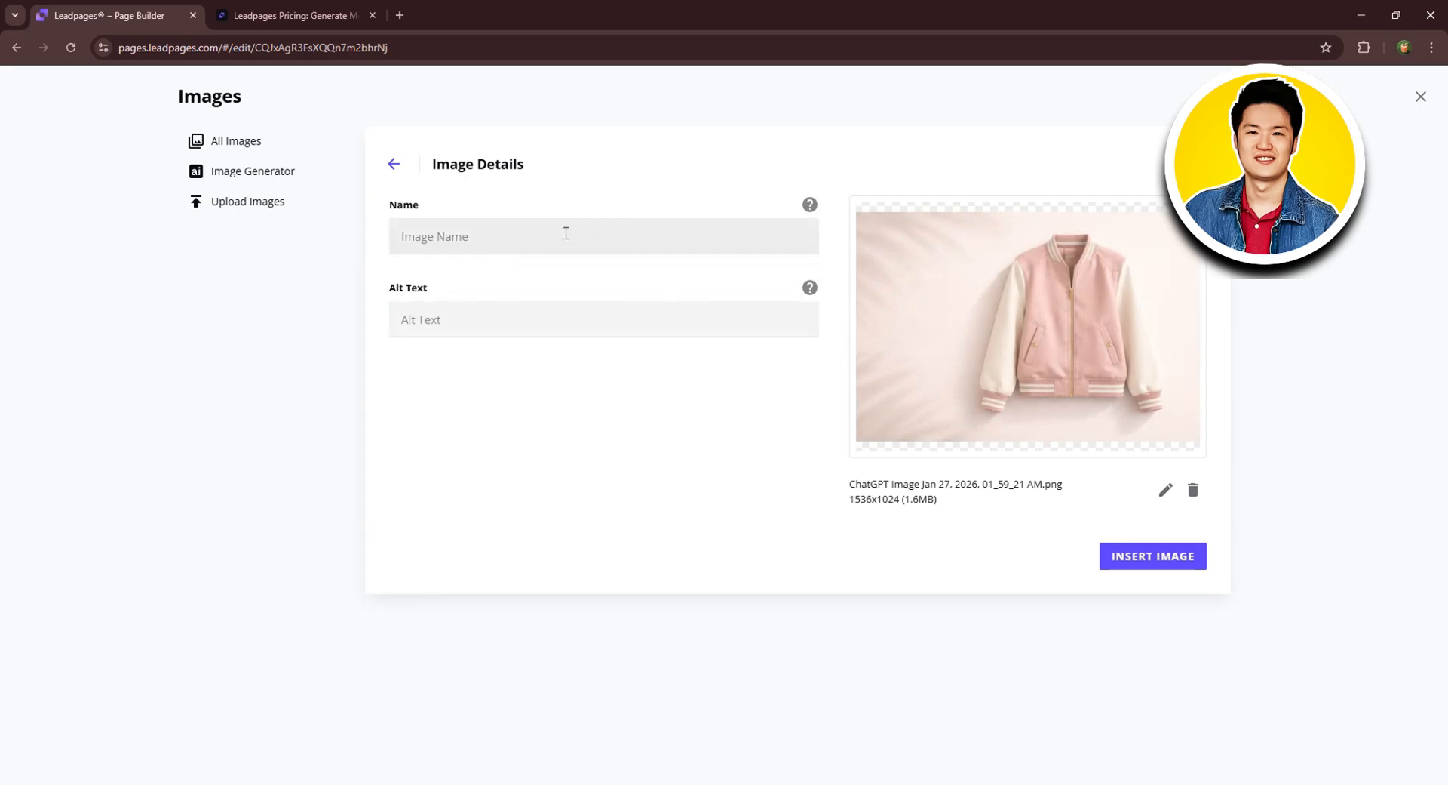
pyautogui.click(418, 222)
pyautogui.write('Jacket')
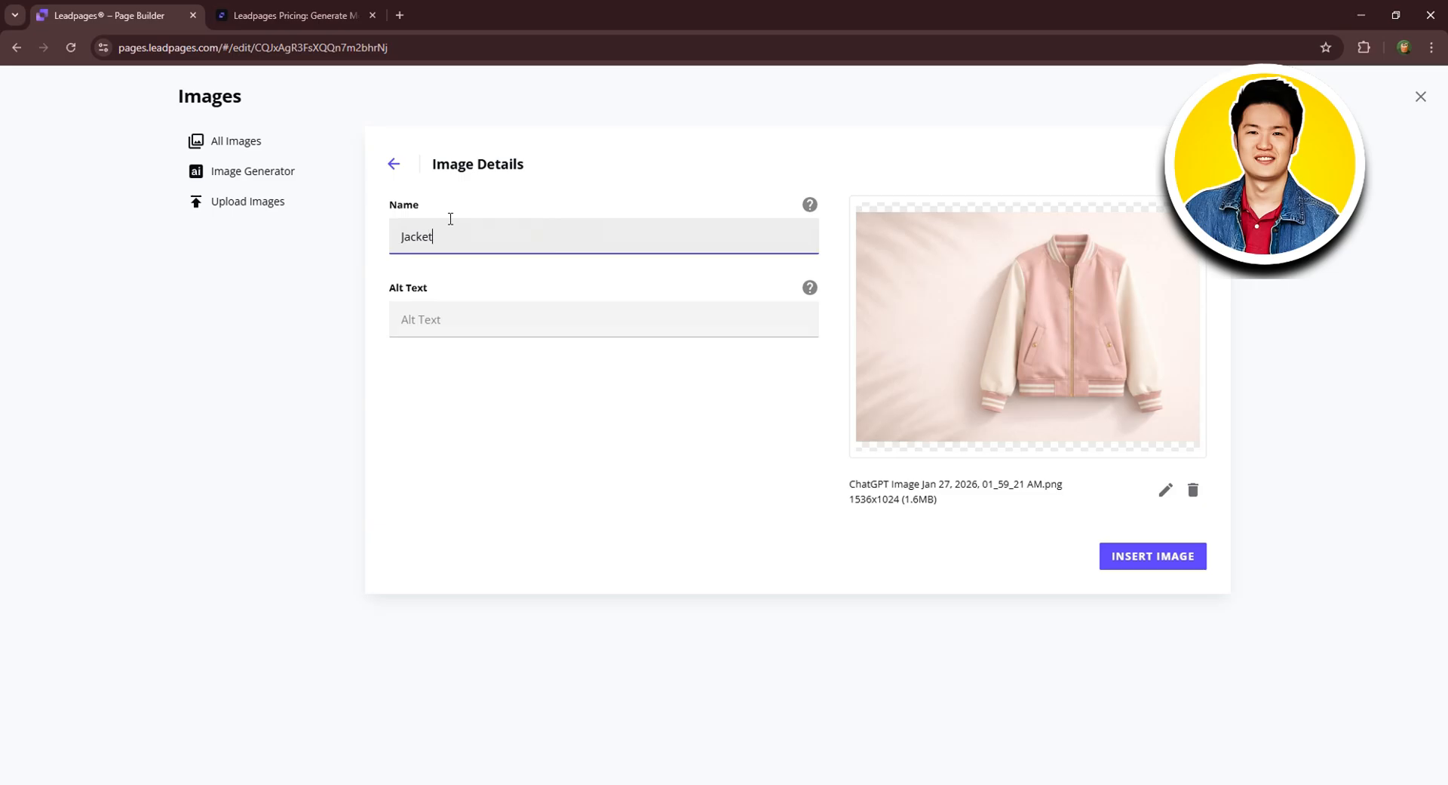
pyautogui.click(1162, 561)
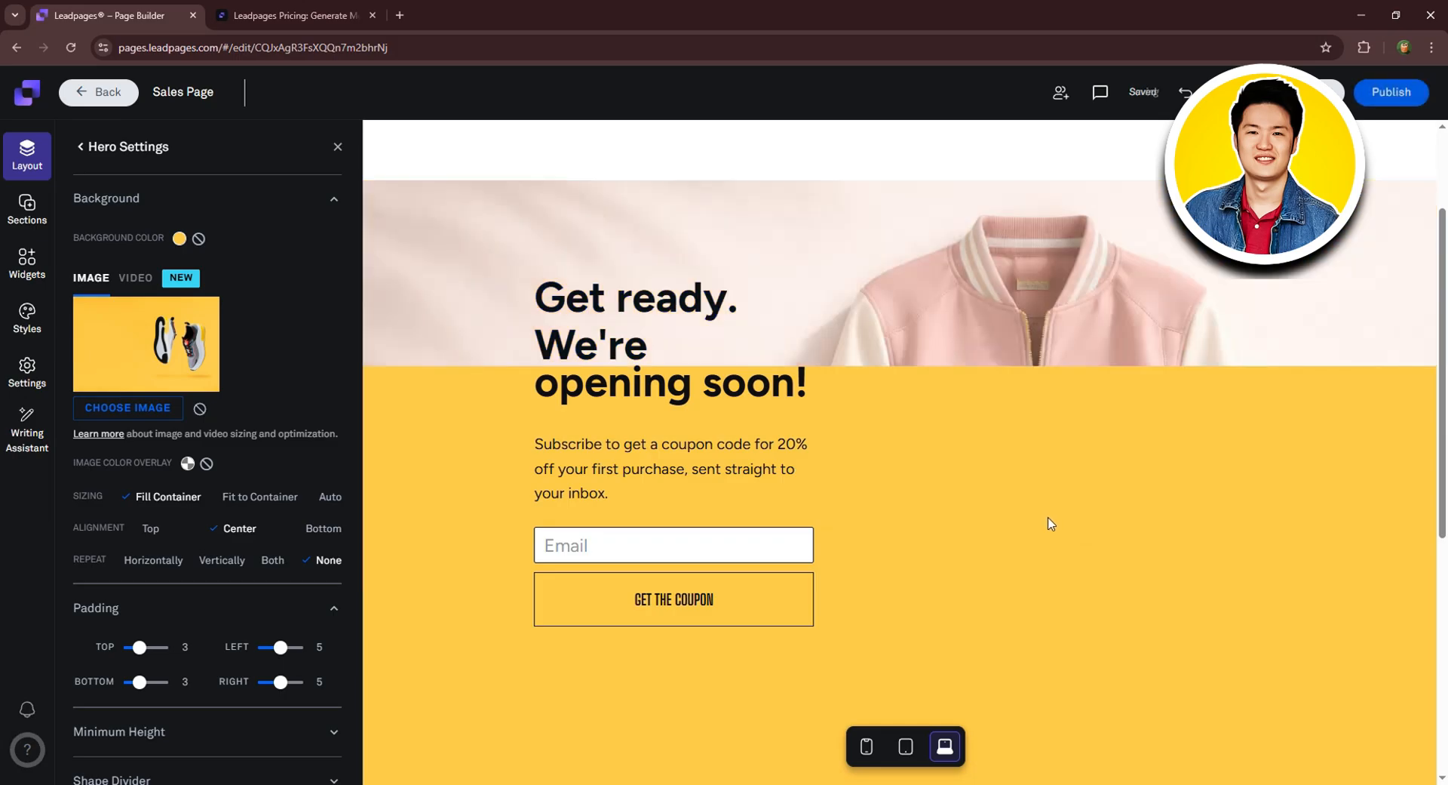
# Check the new hero background on the page, try Fit to Container, and set the image sizing to Auto
pyautogui.scroll(-5, 942, 423)
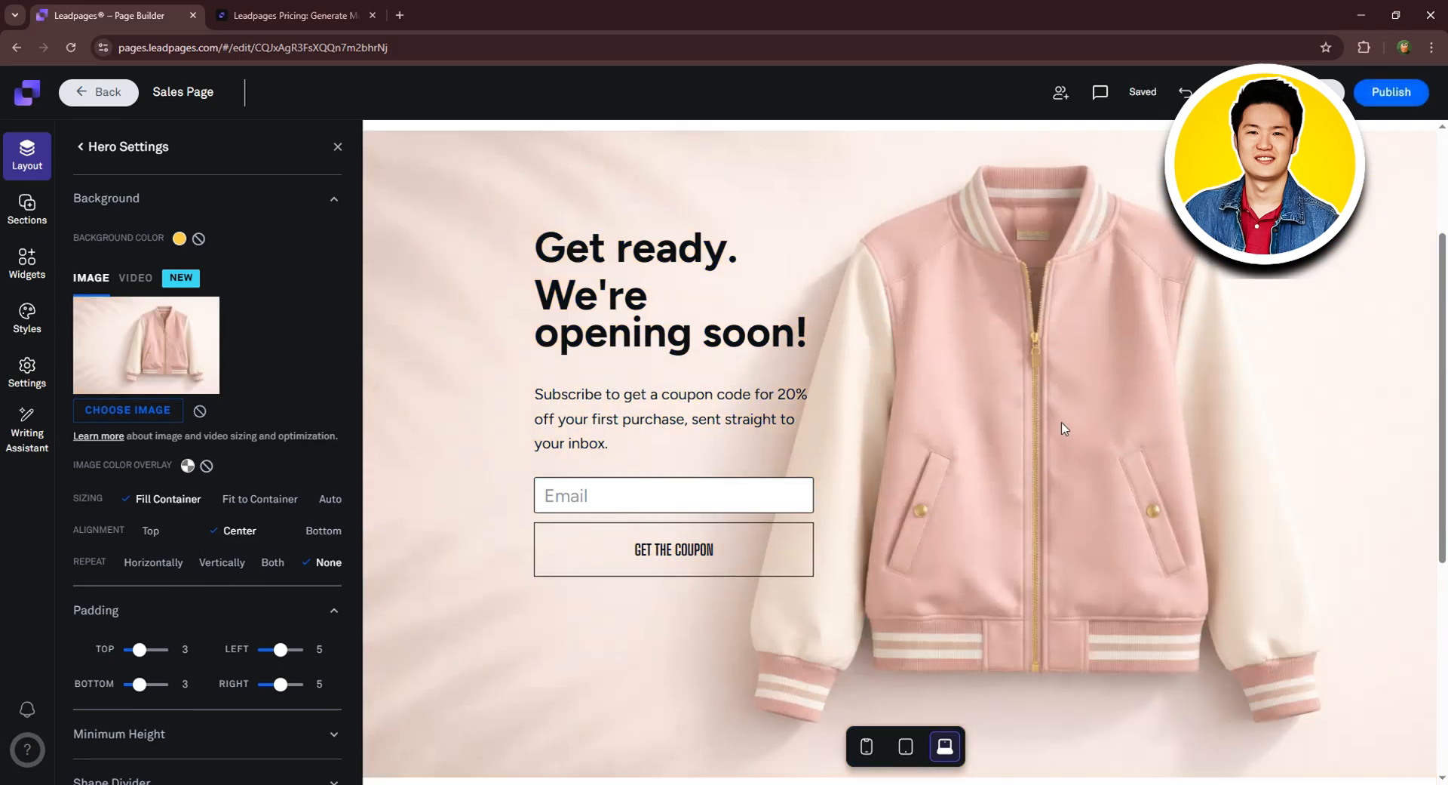
pyautogui.scroll(5, 914, 286)
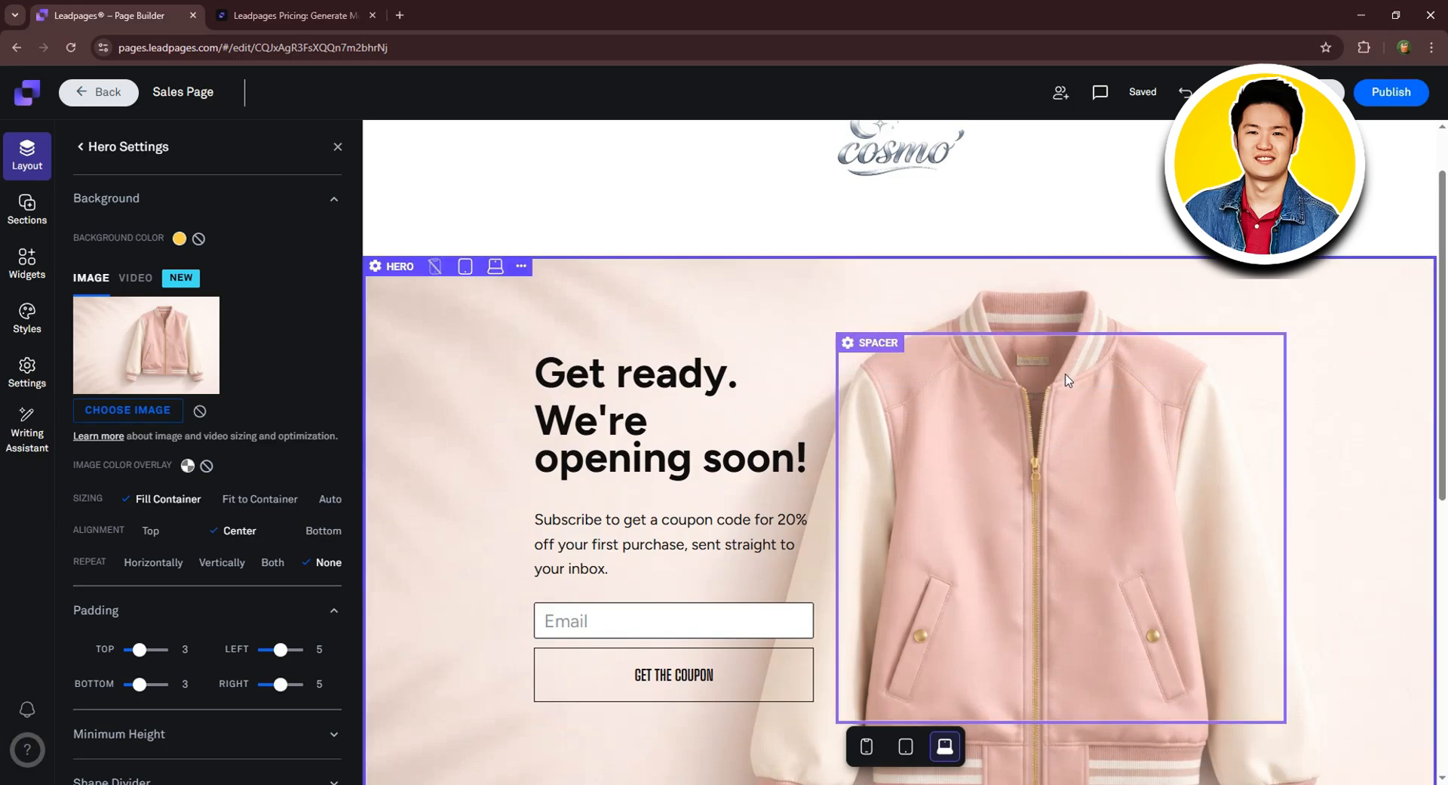
pyautogui.scroll(-3, 914, 286)
pyautogui.scroll(1, 1337, 485)
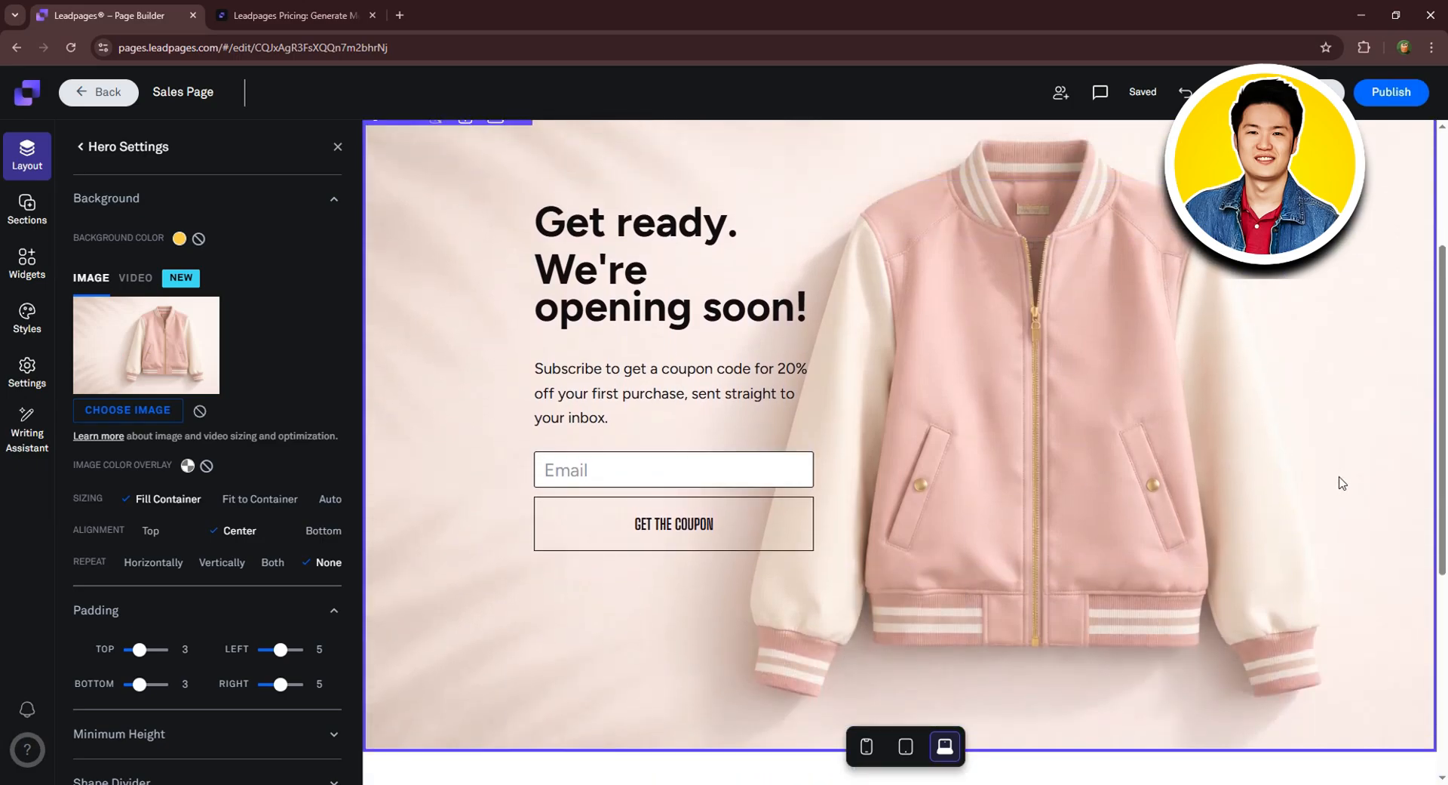
pyautogui.click(262, 500)
pyautogui.click(324, 500)
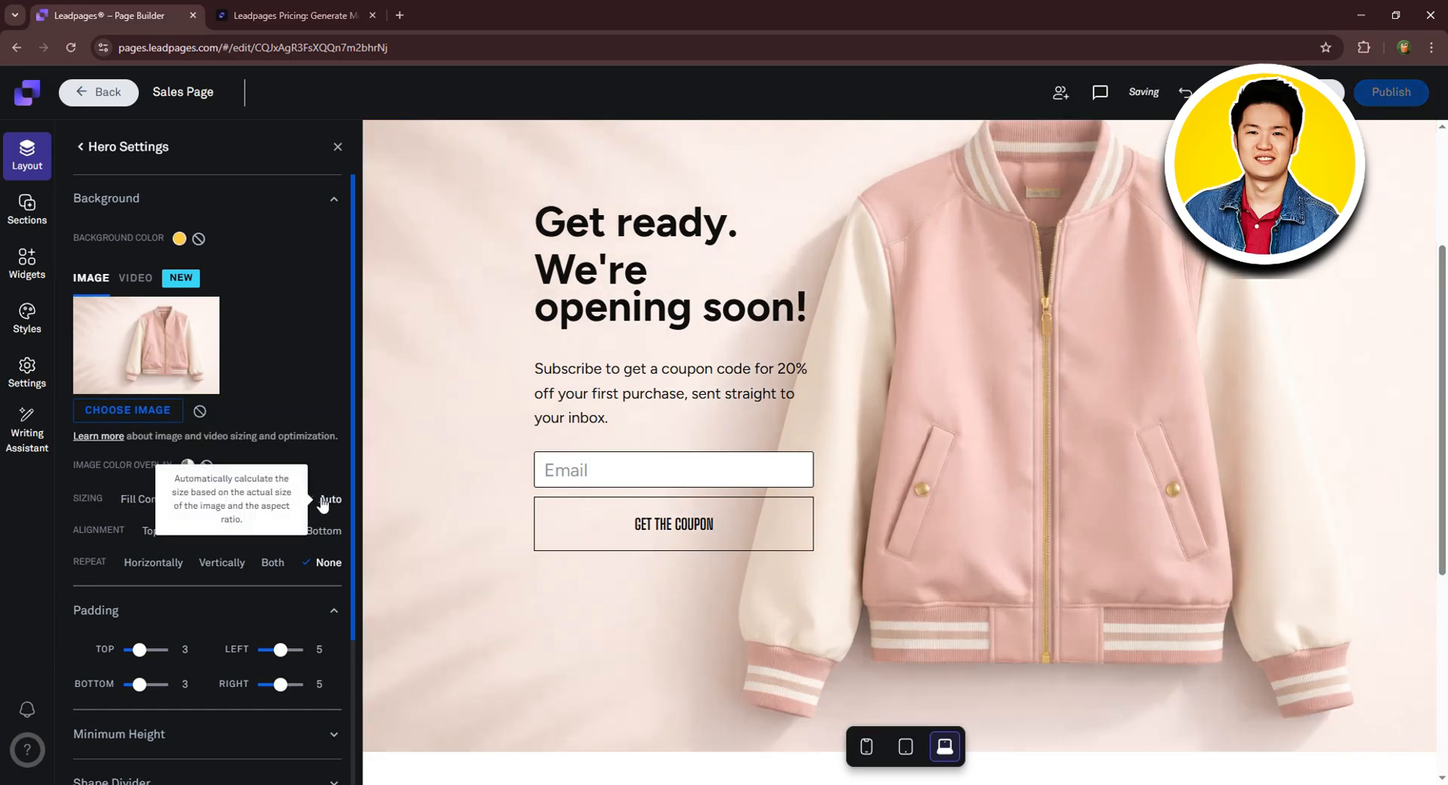
# Try the Top and Bottom alignments for the hero background image, return it to Center, and close the hero settings
pyautogui.click(151, 532)
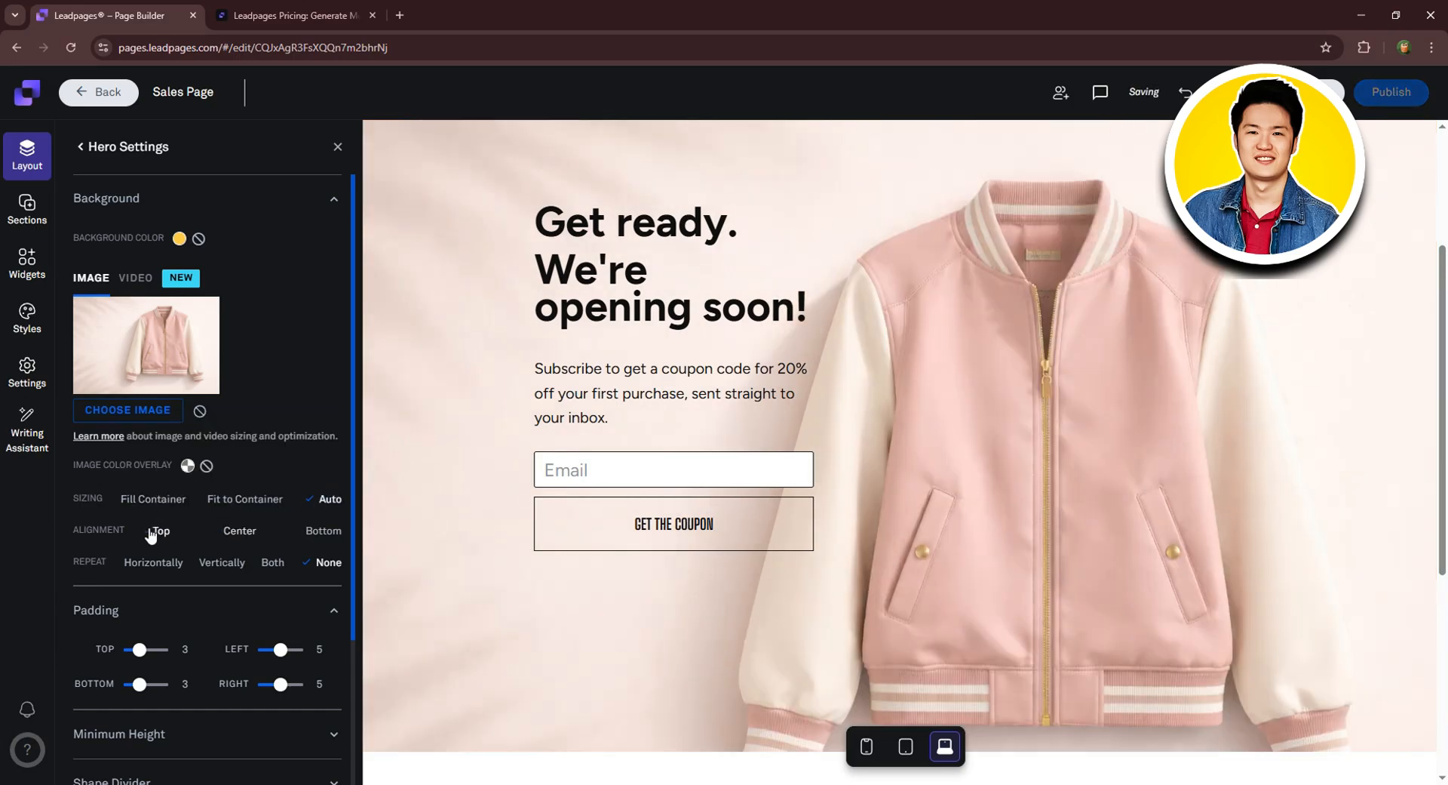
pyautogui.click(238, 532)
pyautogui.click(319, 534)
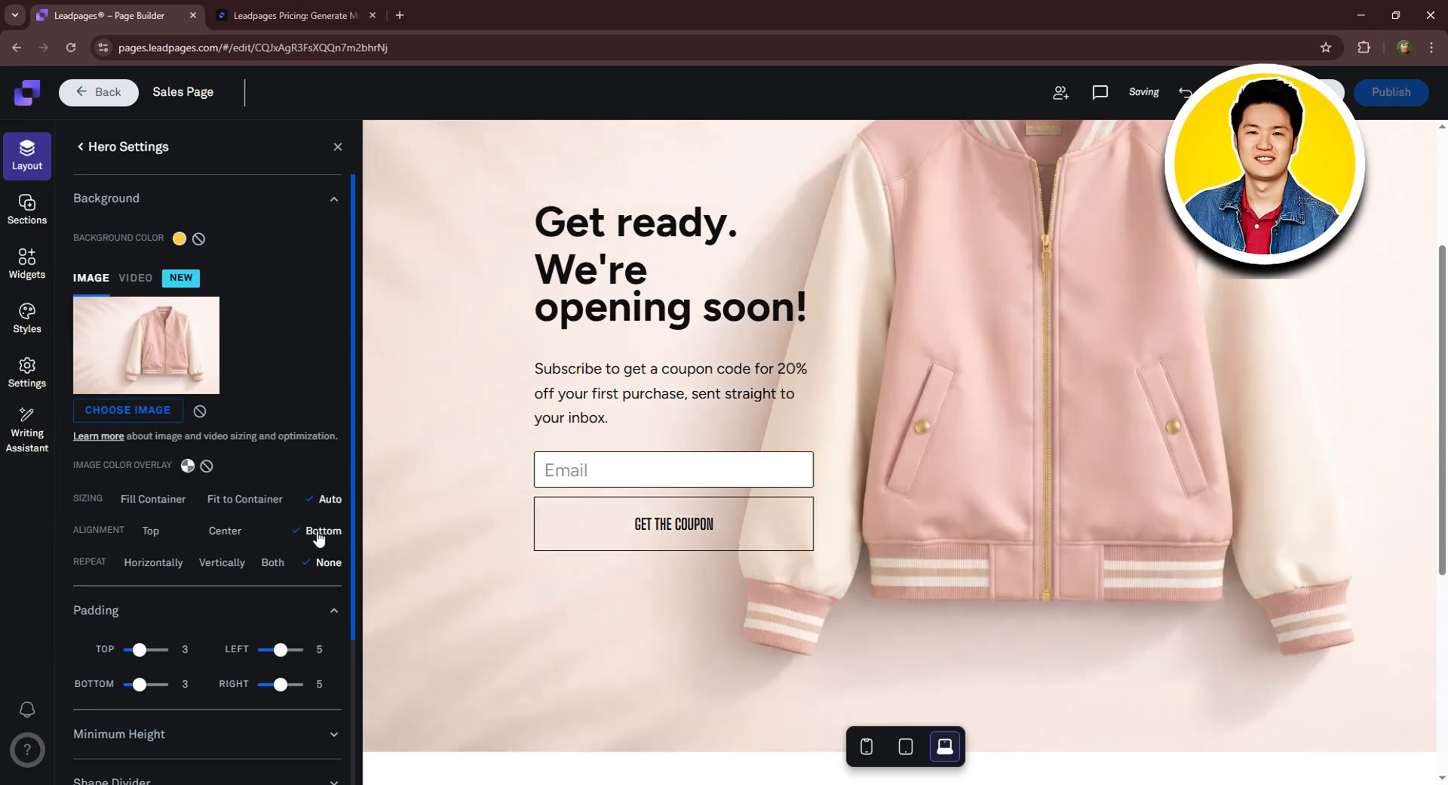
pyautogui.click(239, 532)
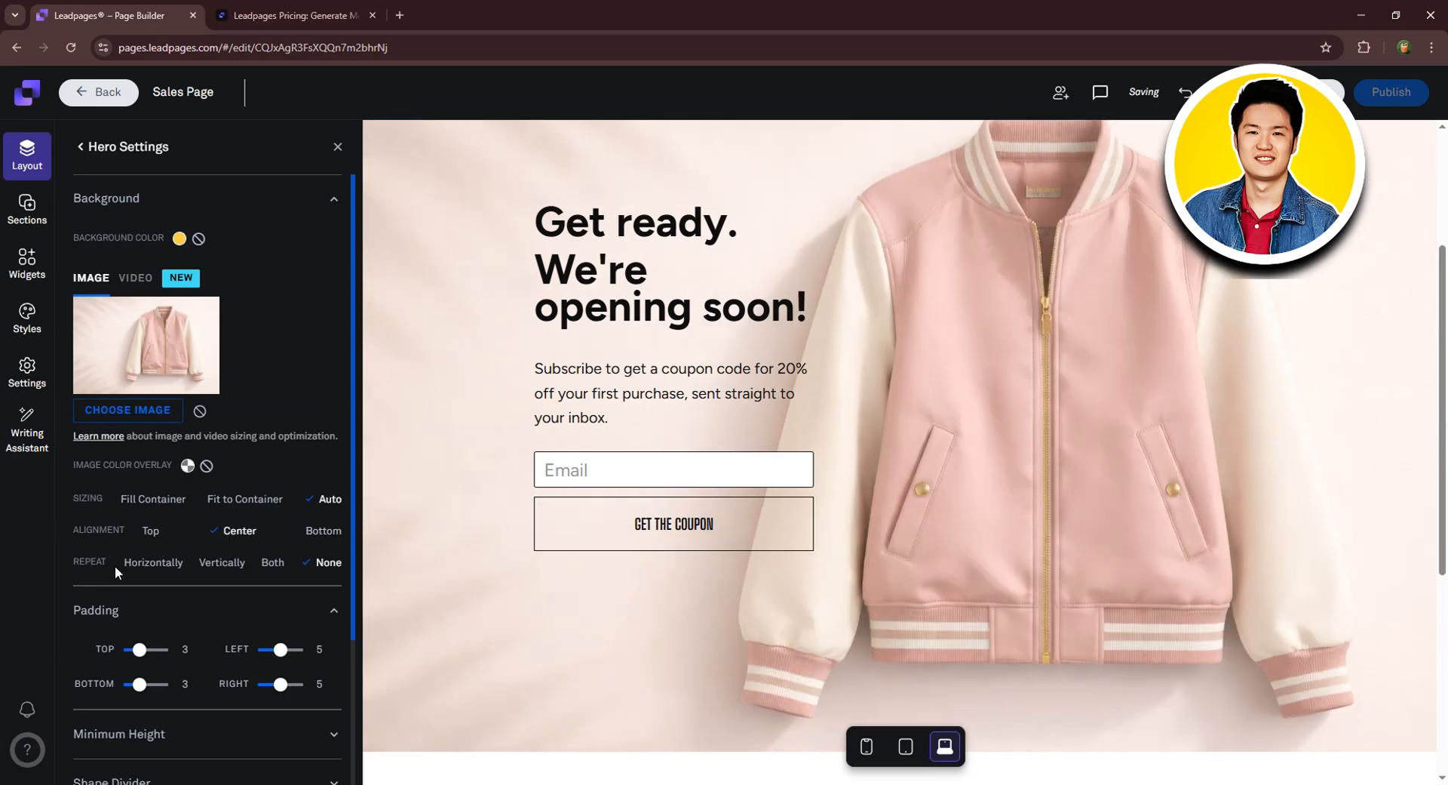
pyautogui.scroll(-1, 242, 581)
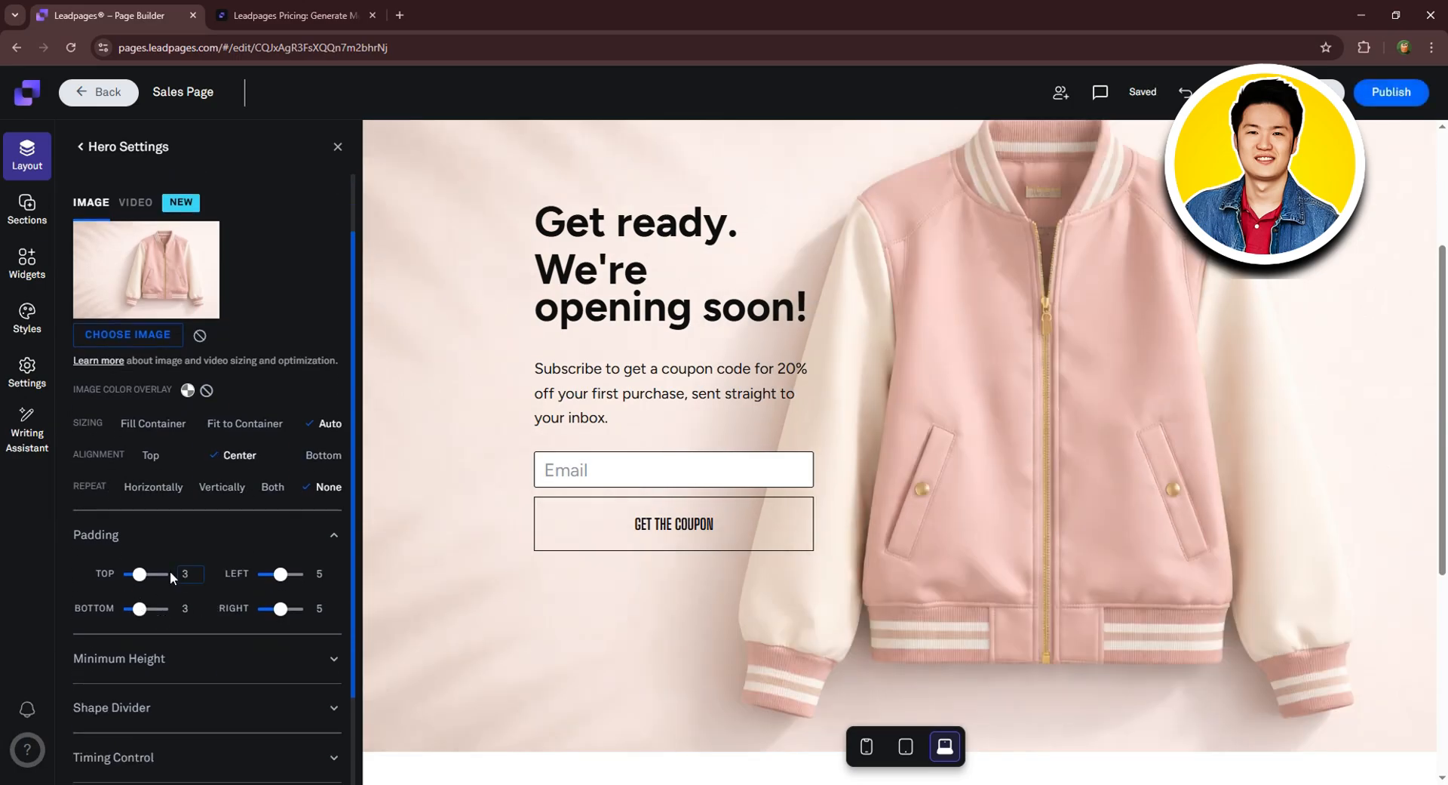
pyautogui.scroll(-2, 295, 588)
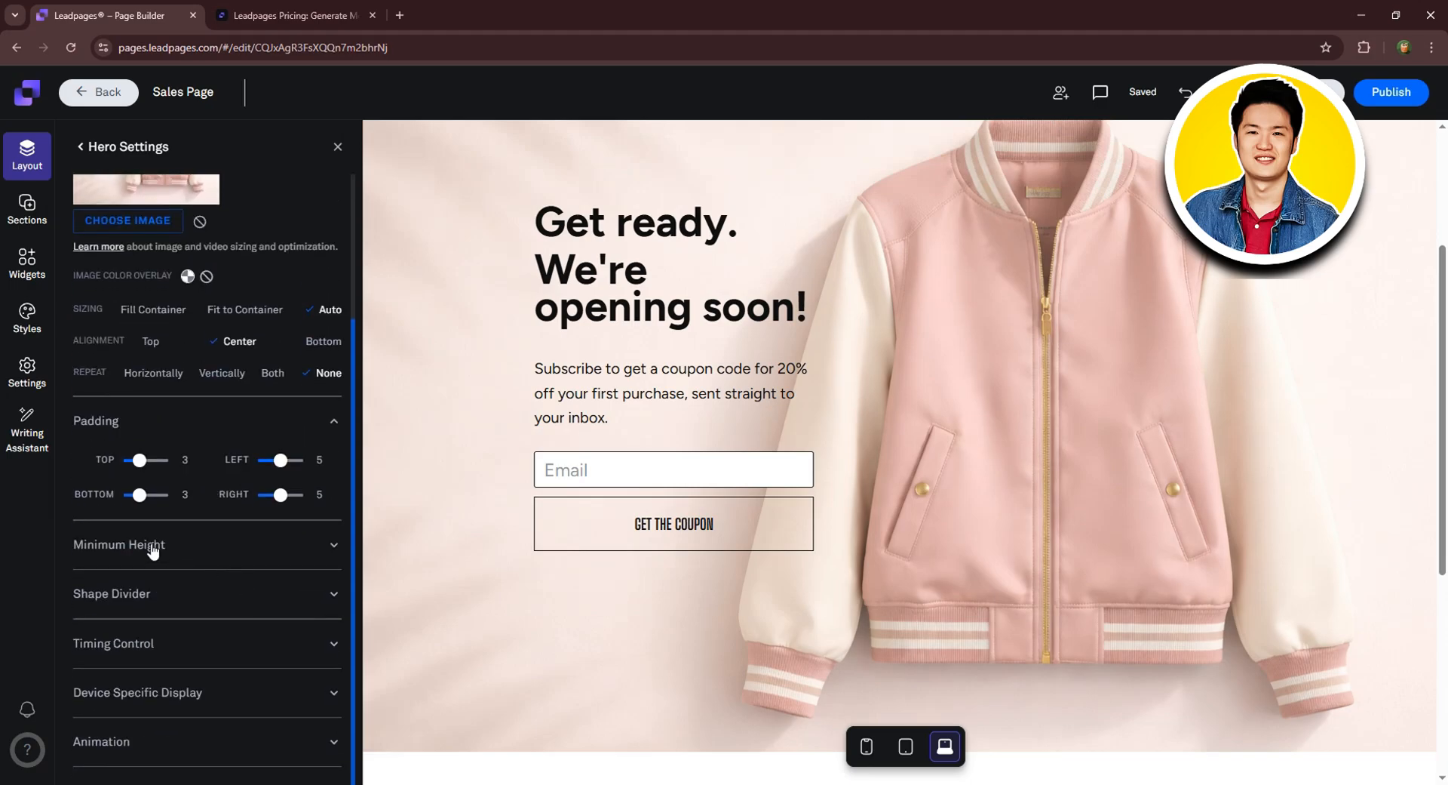
pyautogui.click(337, 149)
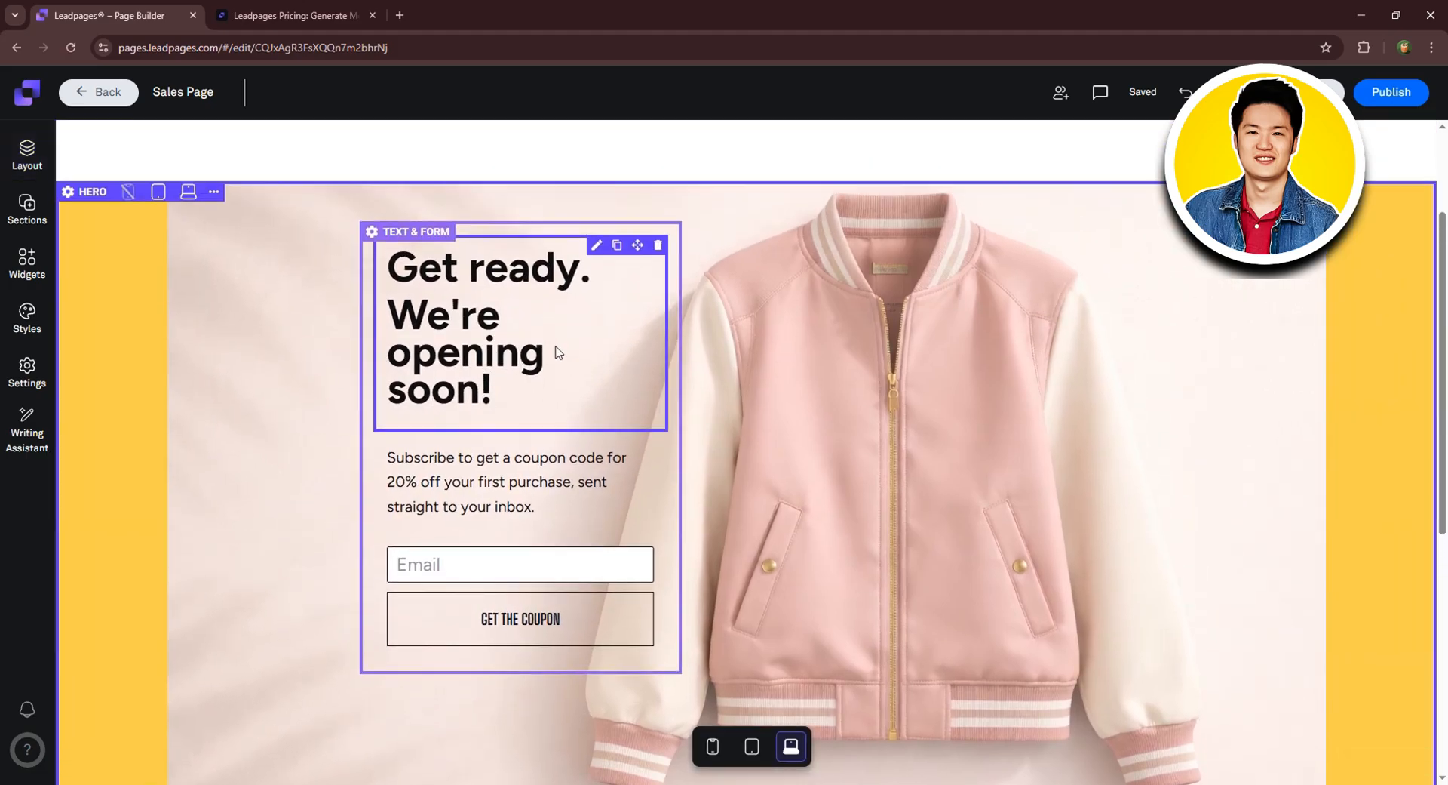
# Replace the hero headline with "Own the Street. Wear the Statement!"
pyautogui.click(458, 282)
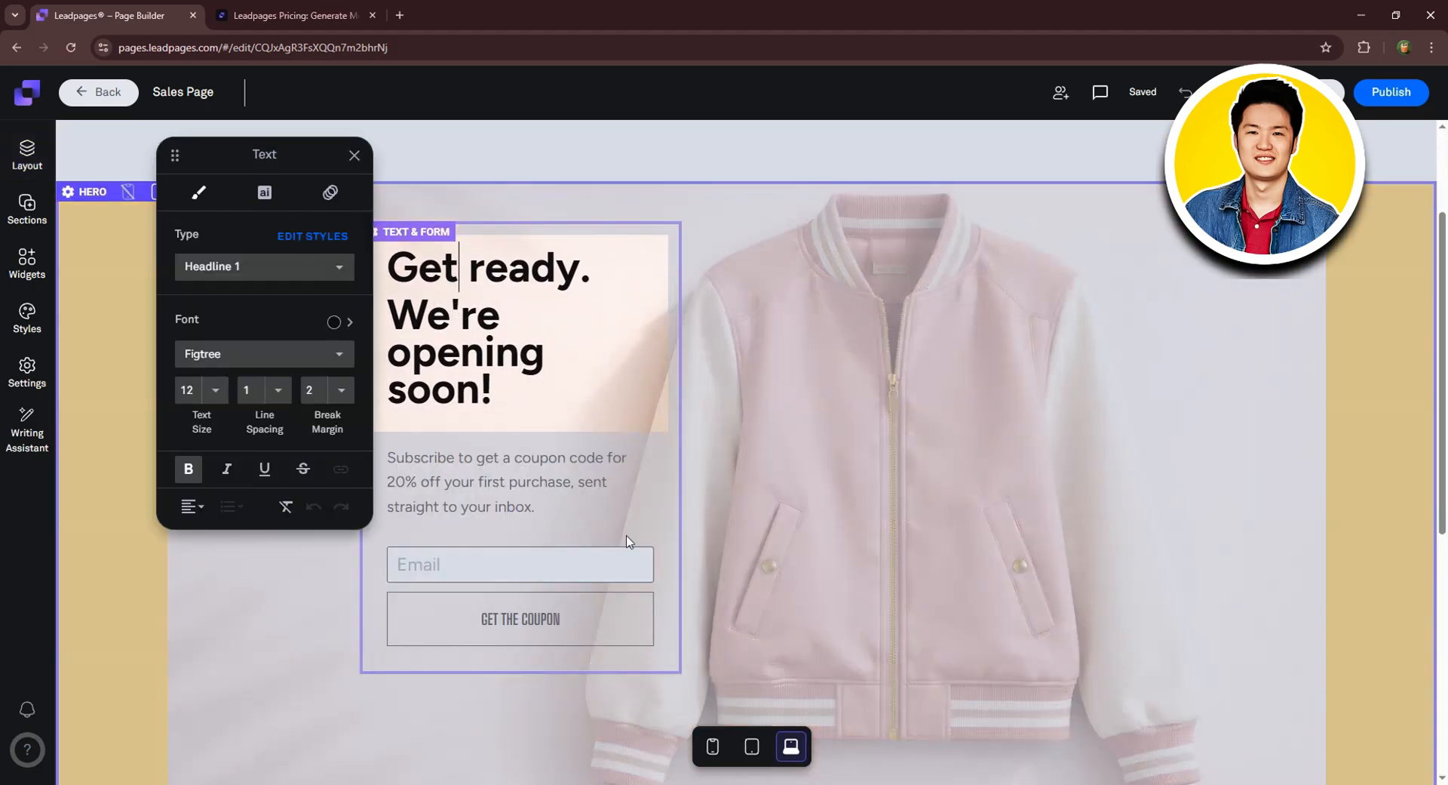
pyautogui.tripleClick(548, 394)
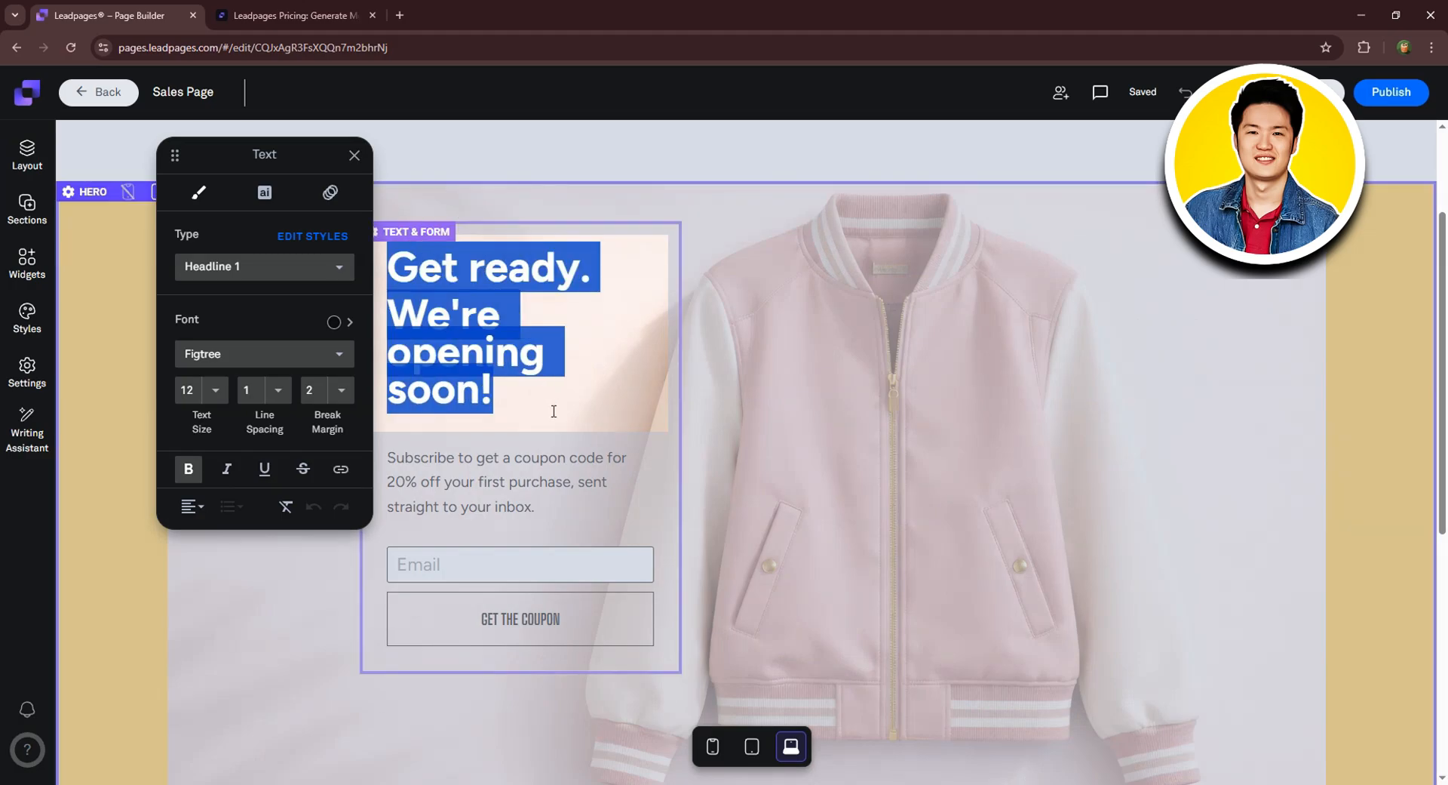
pyautogui.write('Own the Street. Wear the Statement.')
pyautogui.click(609, 382)
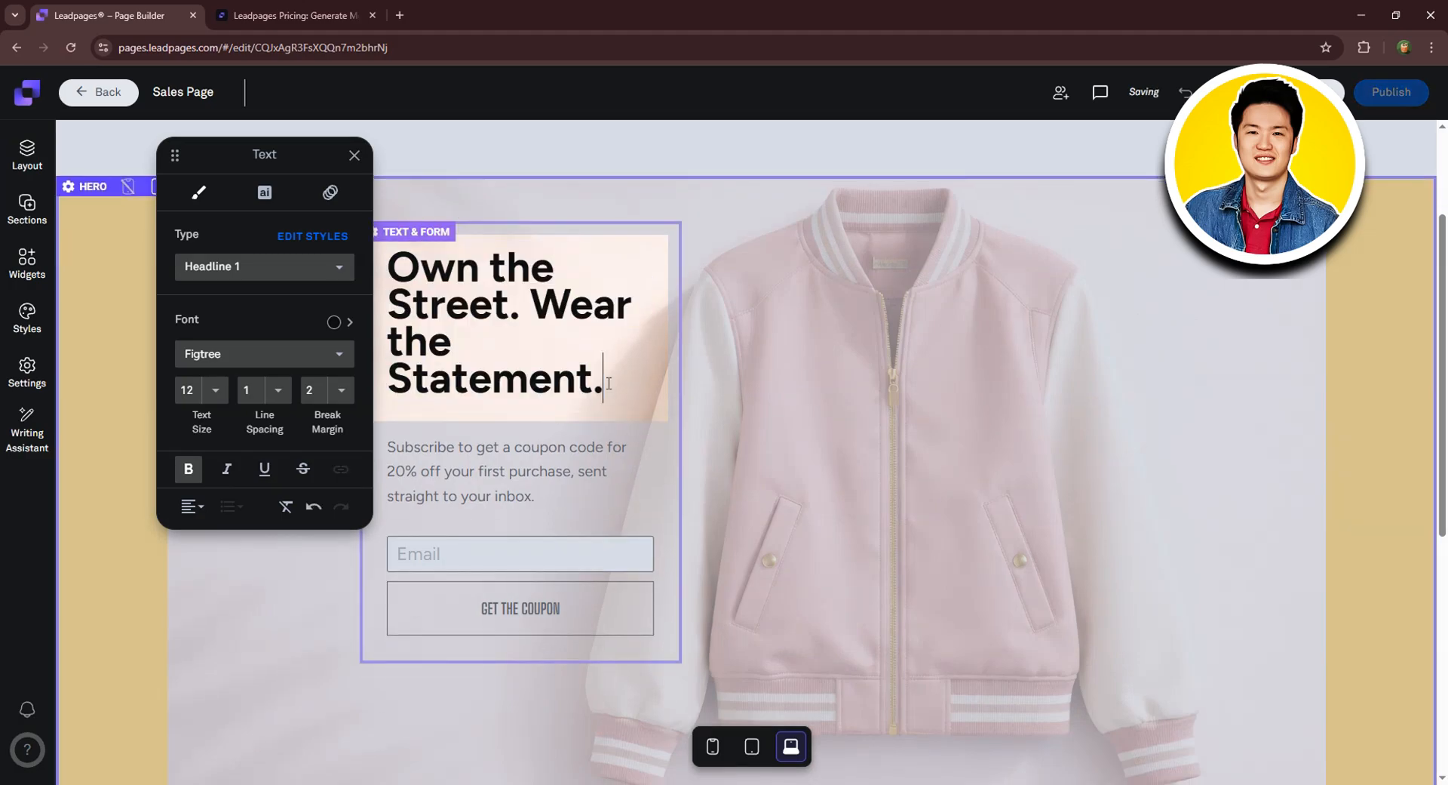
pyautogui.write('!')
# Set the hero headline's font to Georgia, remove its bold formatting, and close the text settings
pyautogui.moveTo(633, 391); pyautogui.dragTo(365, 283)
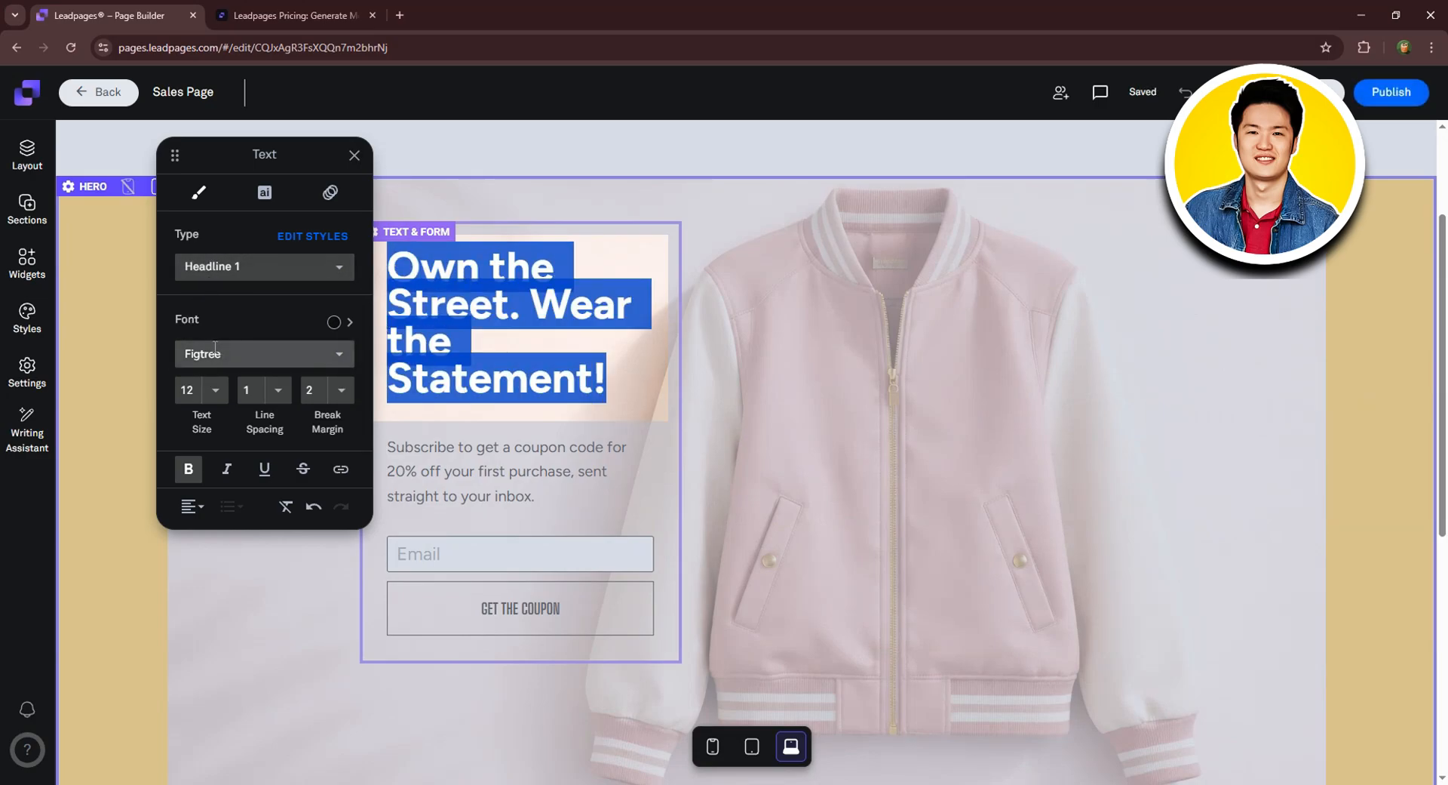
pyautogui.click(256, 353)
pyautogui.scroll(-2, 257, 430)
pyautogui.scroll(-3, 256, 432)
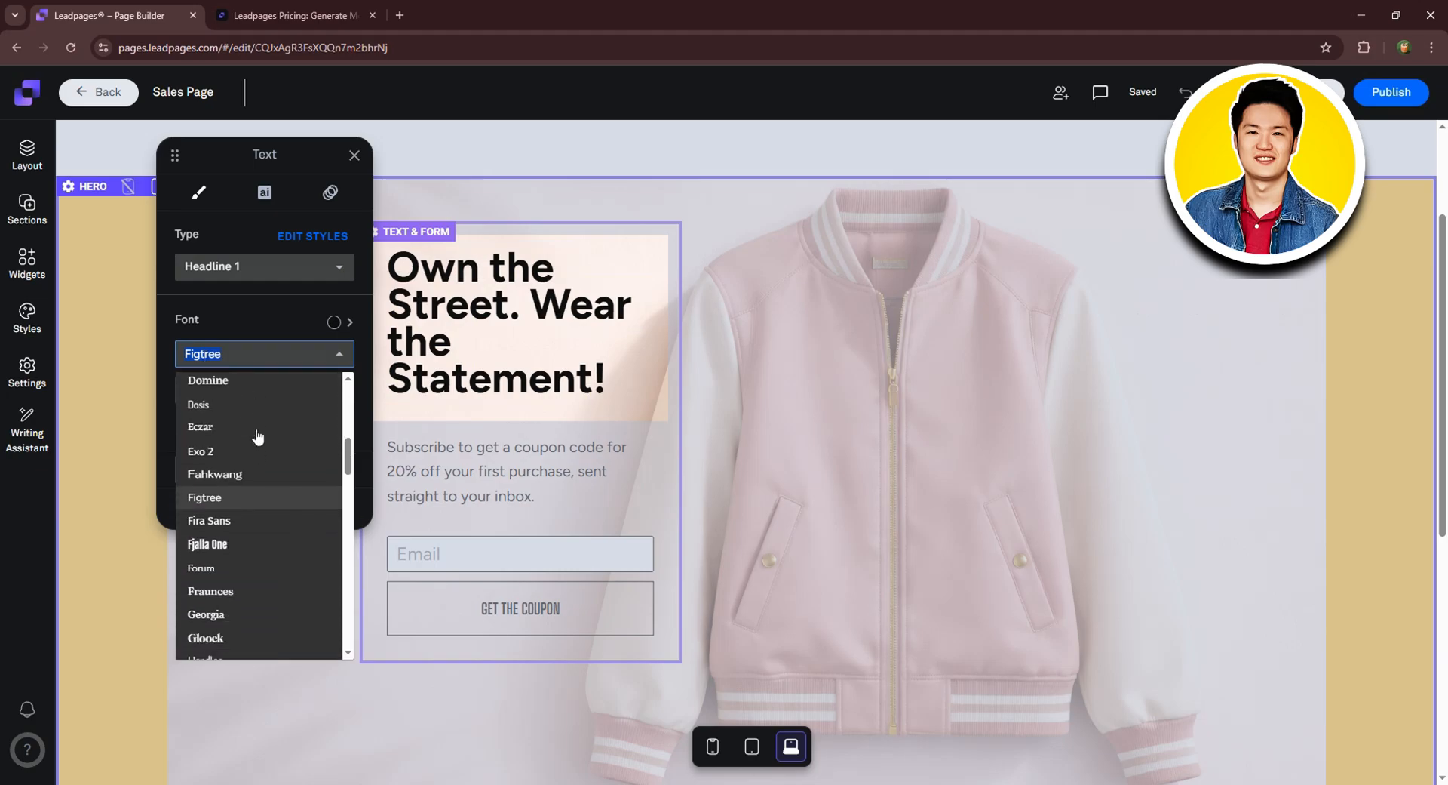
pyautogui.scroll(-1, 247, 486)
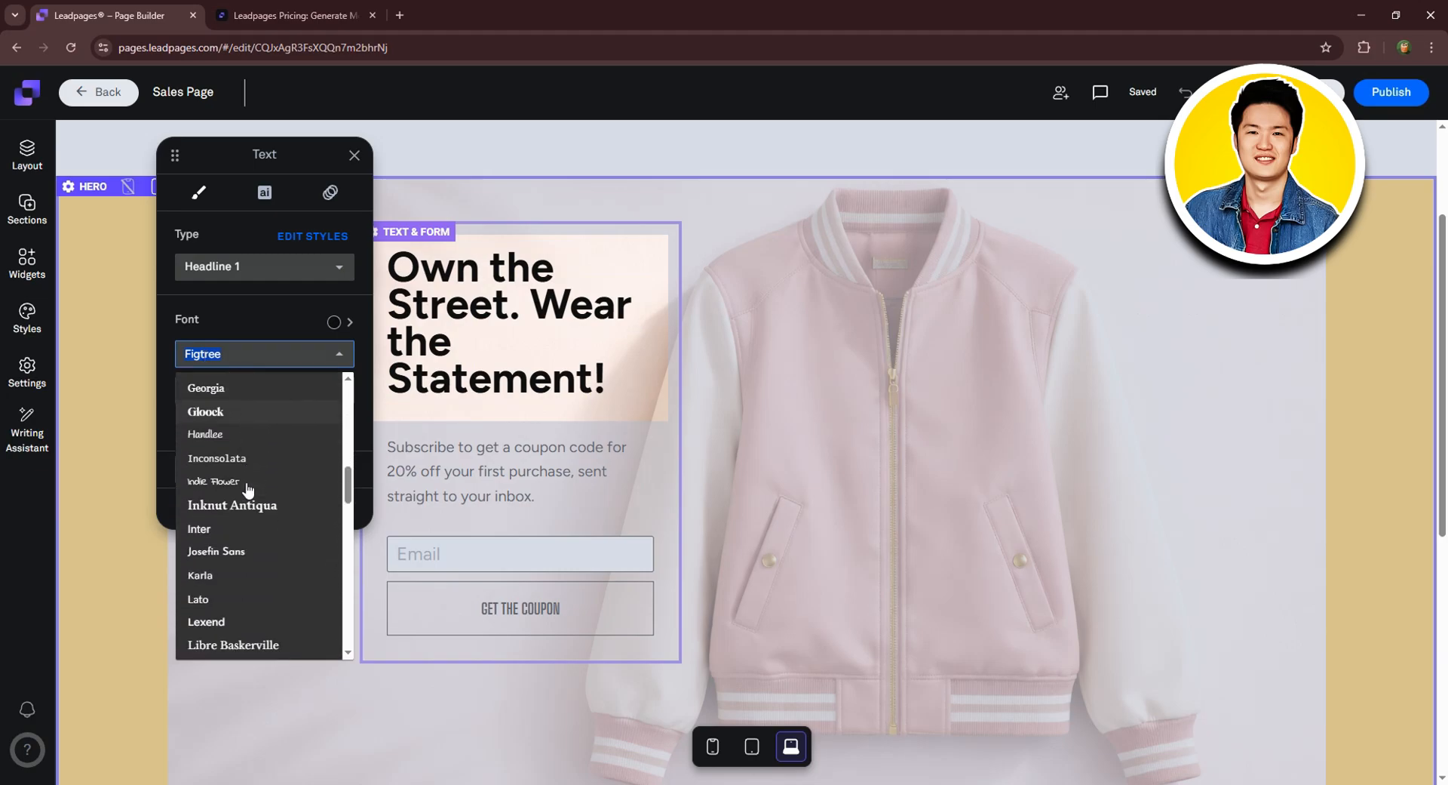
pyautogui.scroll(1, 259, 485)
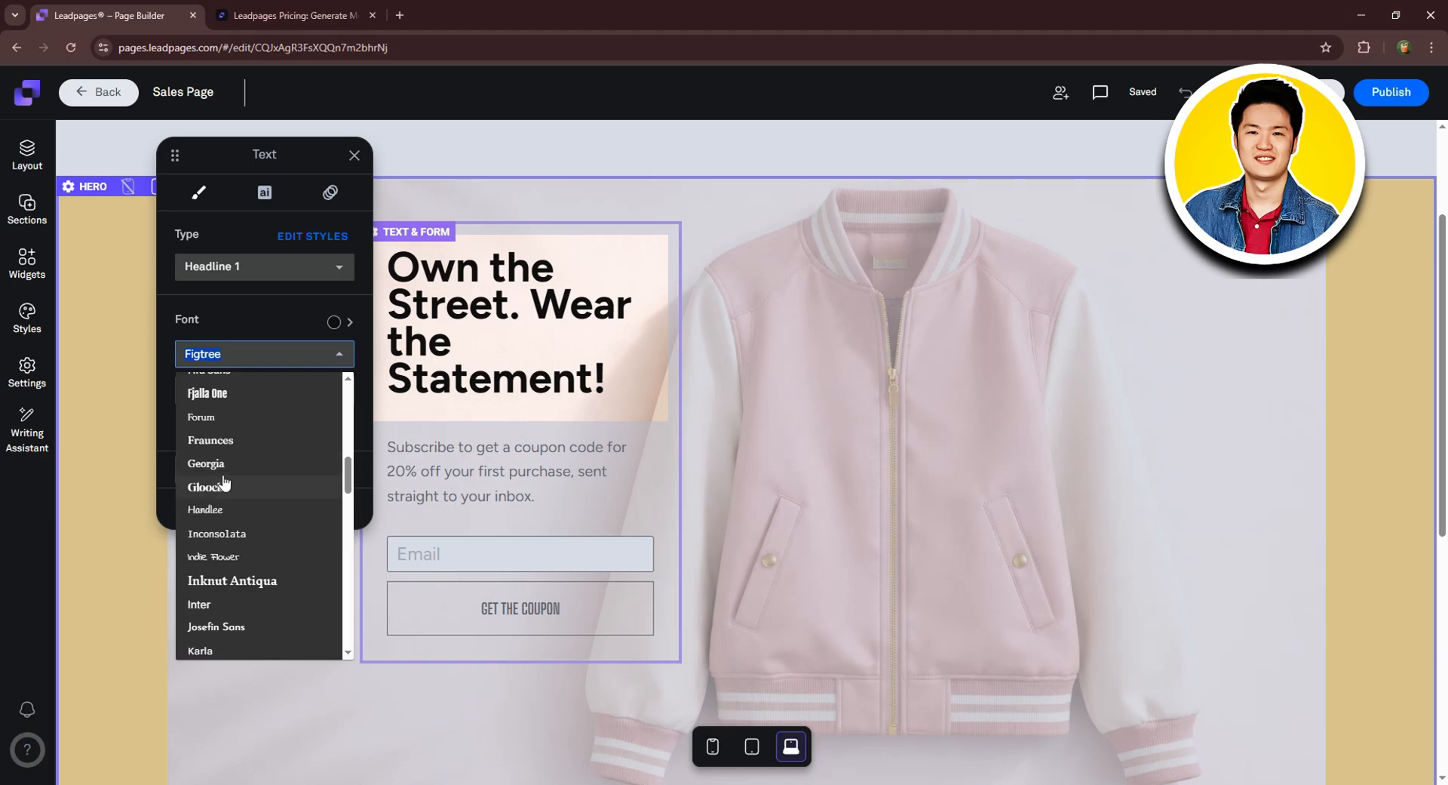
pyautogui.click(226, 464)
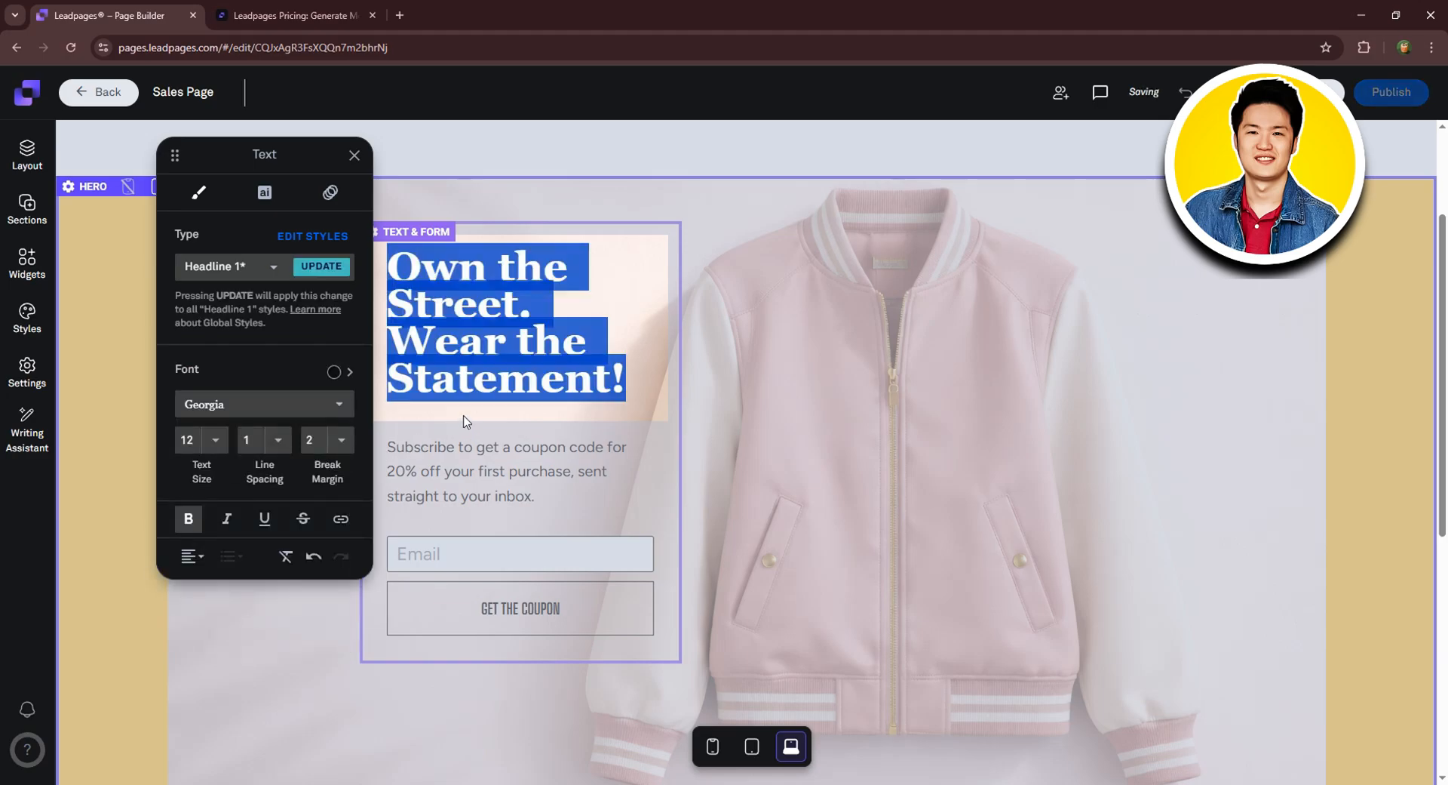
pyautogui.click(190, 520)
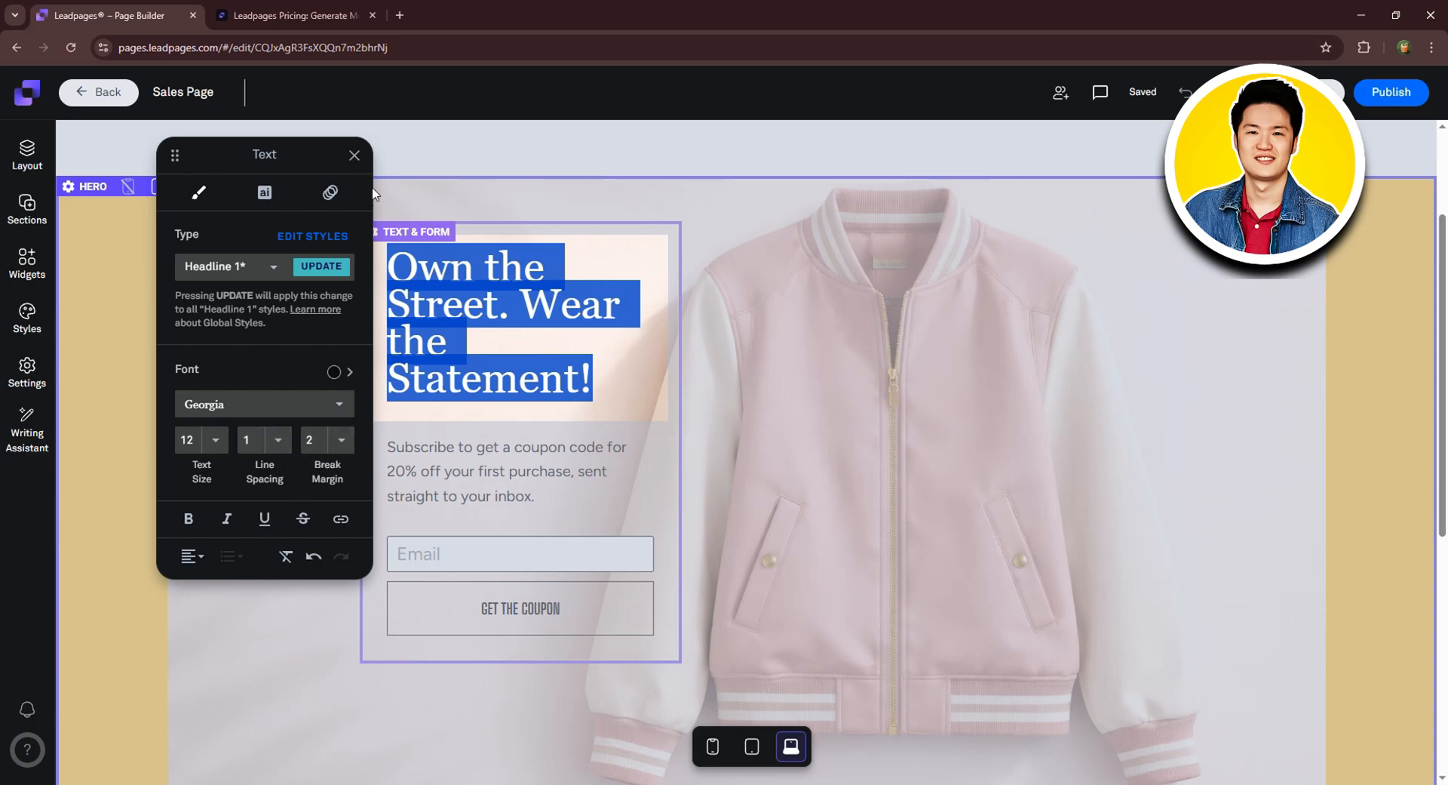
pyautogui.click(354, 155)
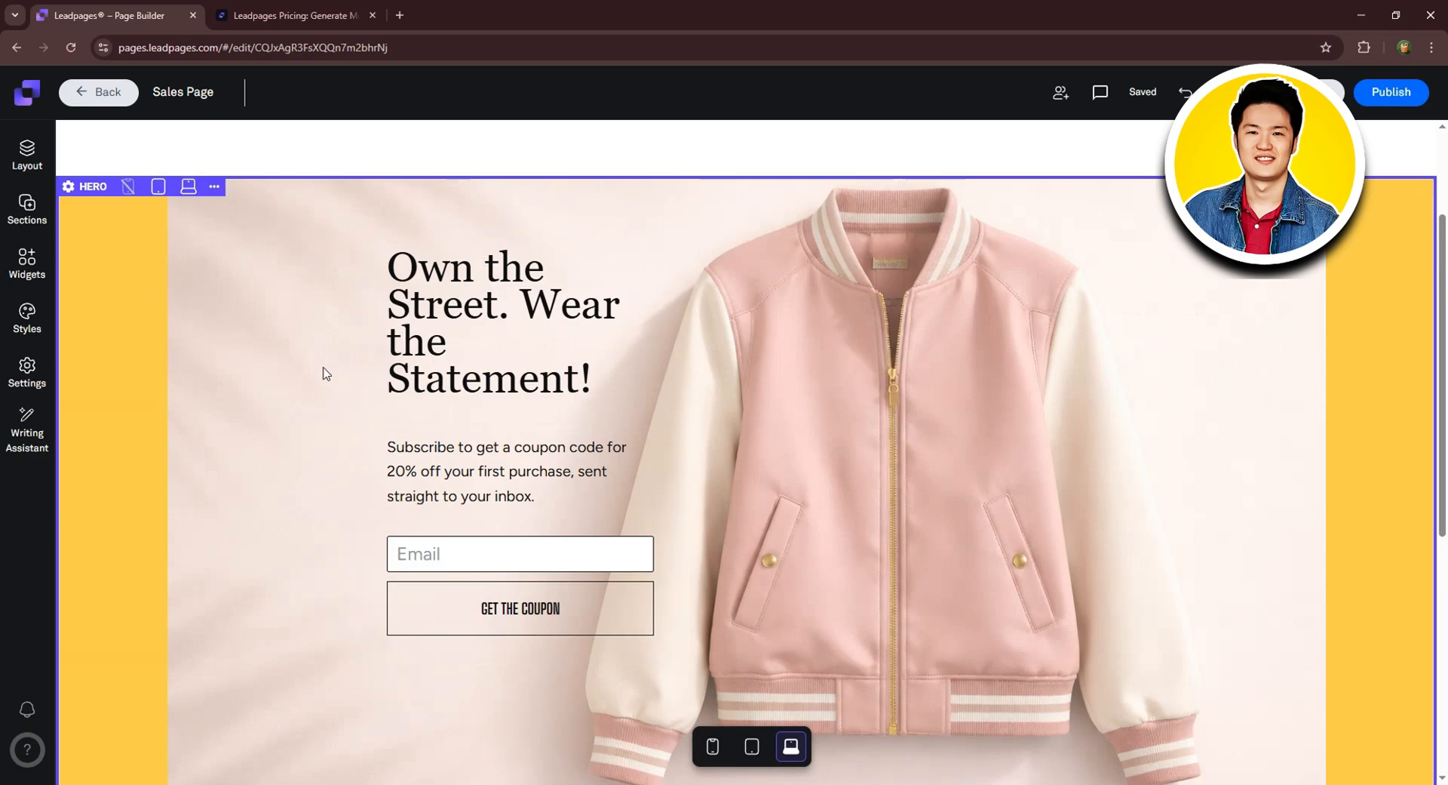
# Replace the paragraph under the hero headline with "Join our list to get your 20% OFF coupon delivered straight to your inbox"
pyautogui.click(421, 465)
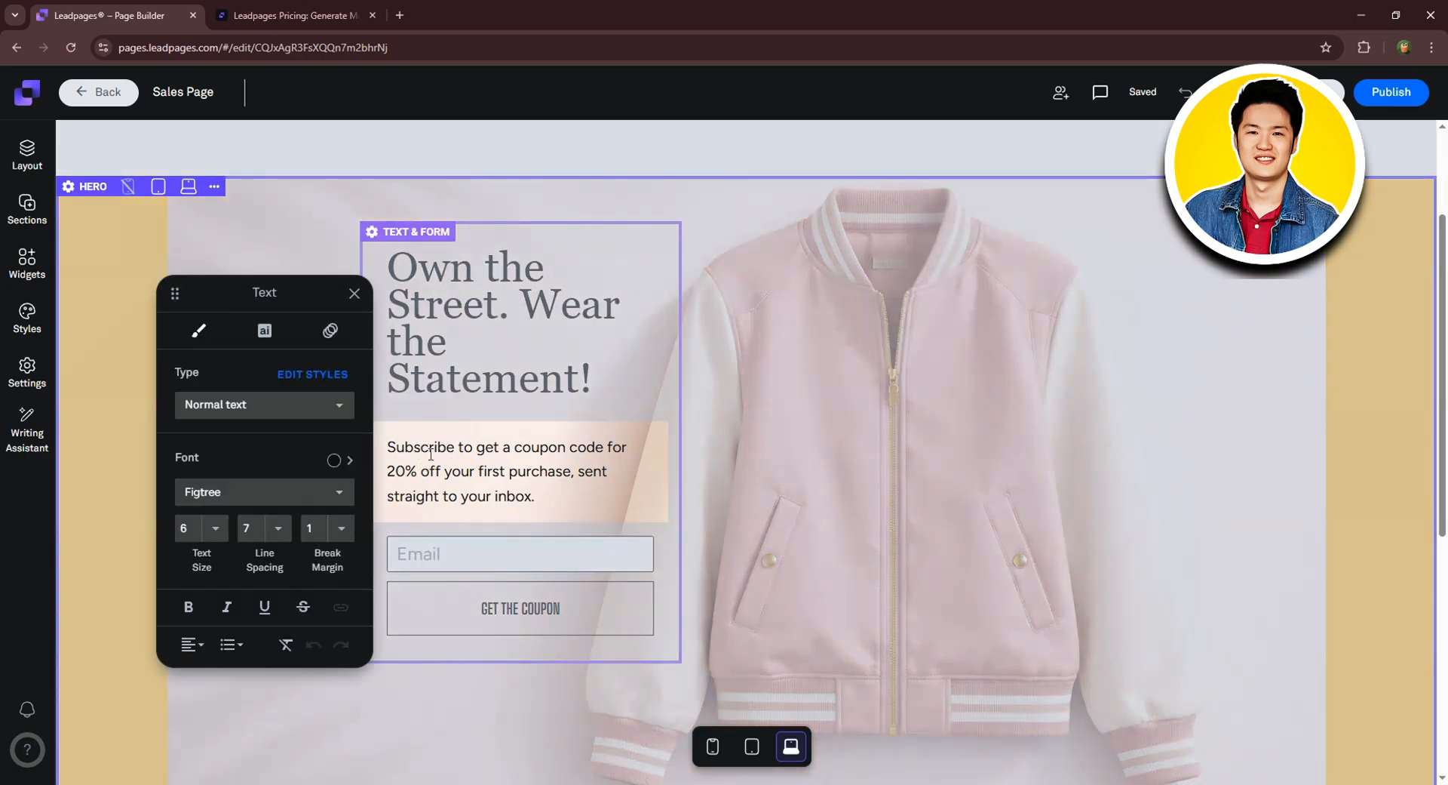
pyautogui.moveTo(381, 440); pyautogui.dragTo(569, 496)
pyautogui.write('Join our list to get your 20% OFF coupon delivered straight to your inbox')
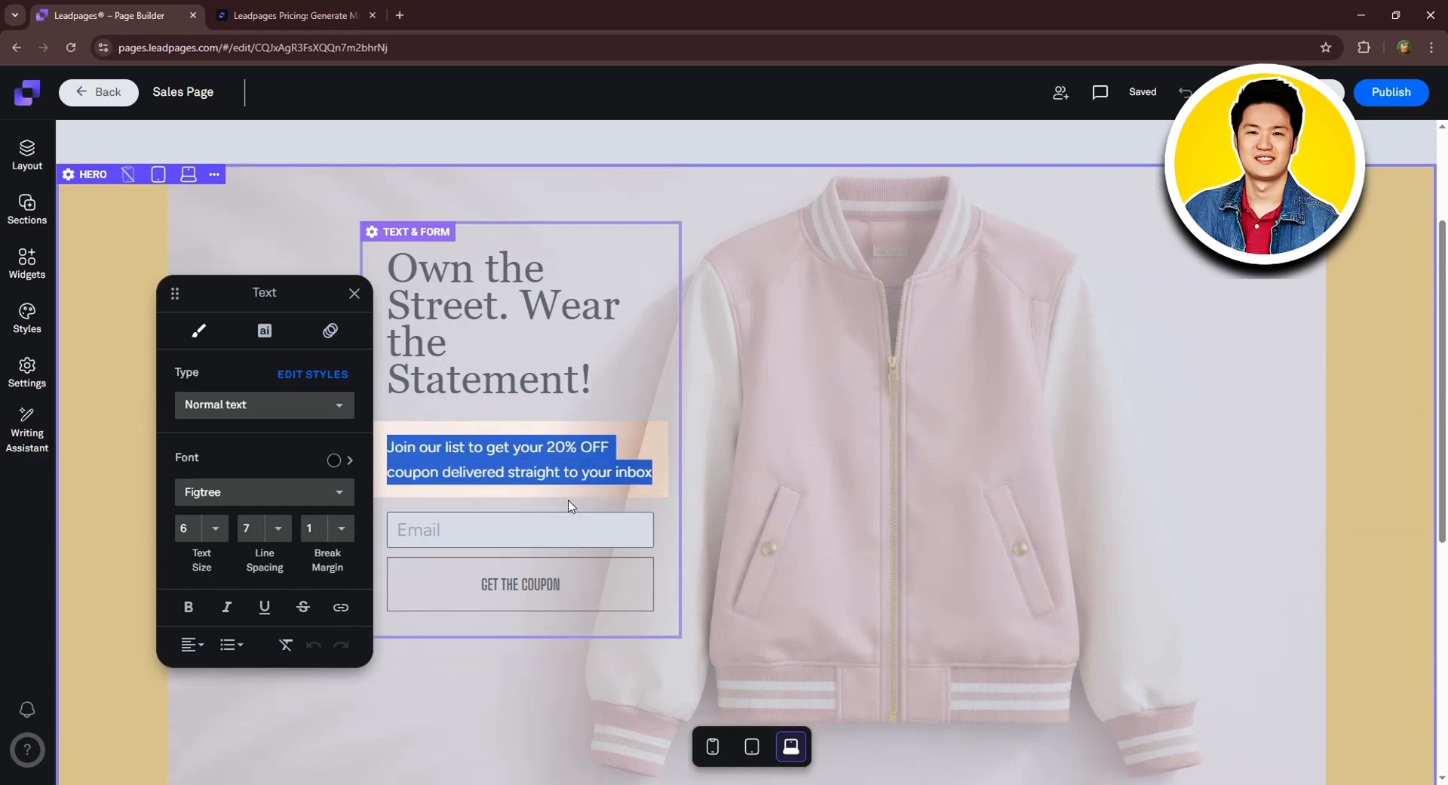
# Apply the Slide In animation to the coupon paragraph, keeping the Left direction and Default speed
pyautogui.click(226, 405)
pyautogui.click(249, 359)
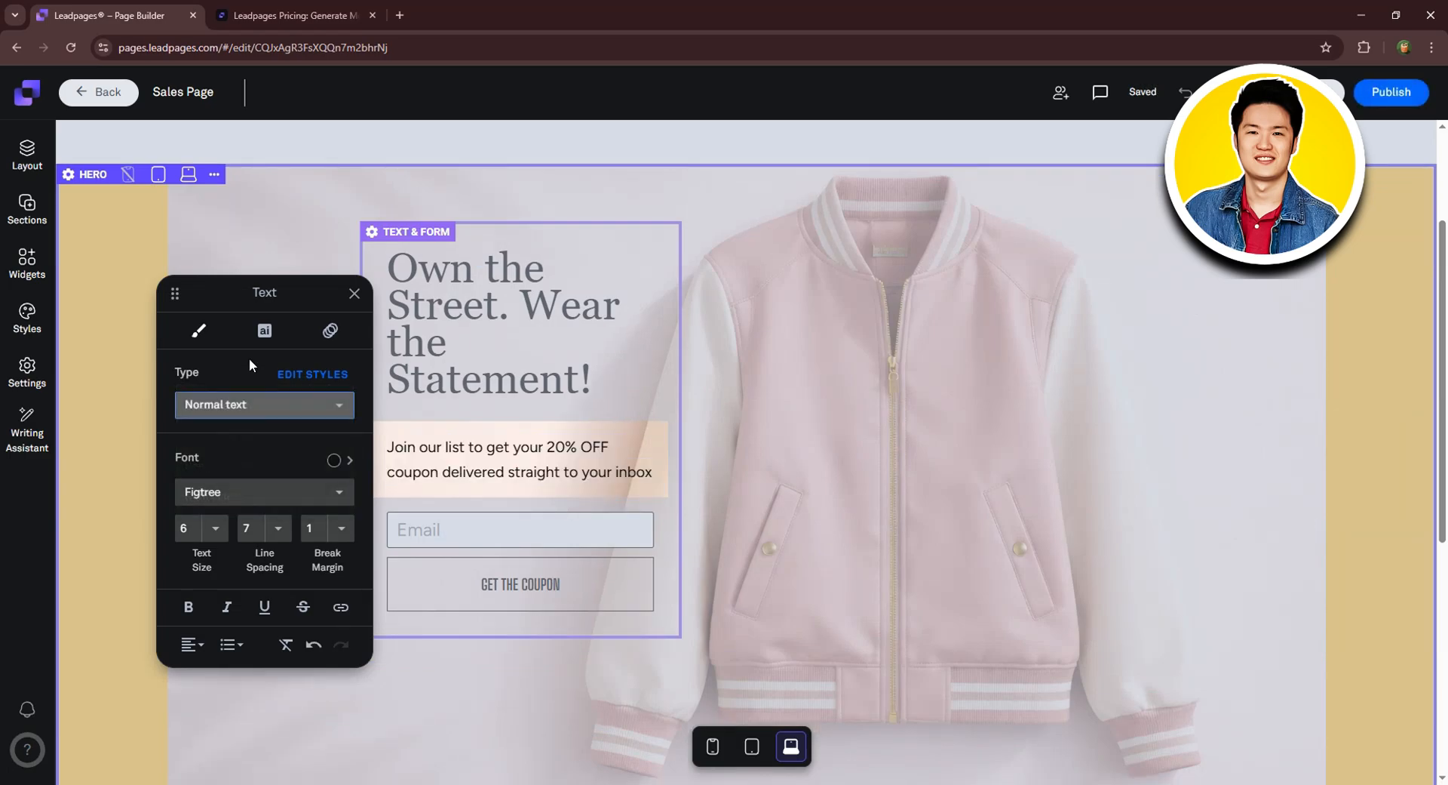
pyautogui.click(265, 333)
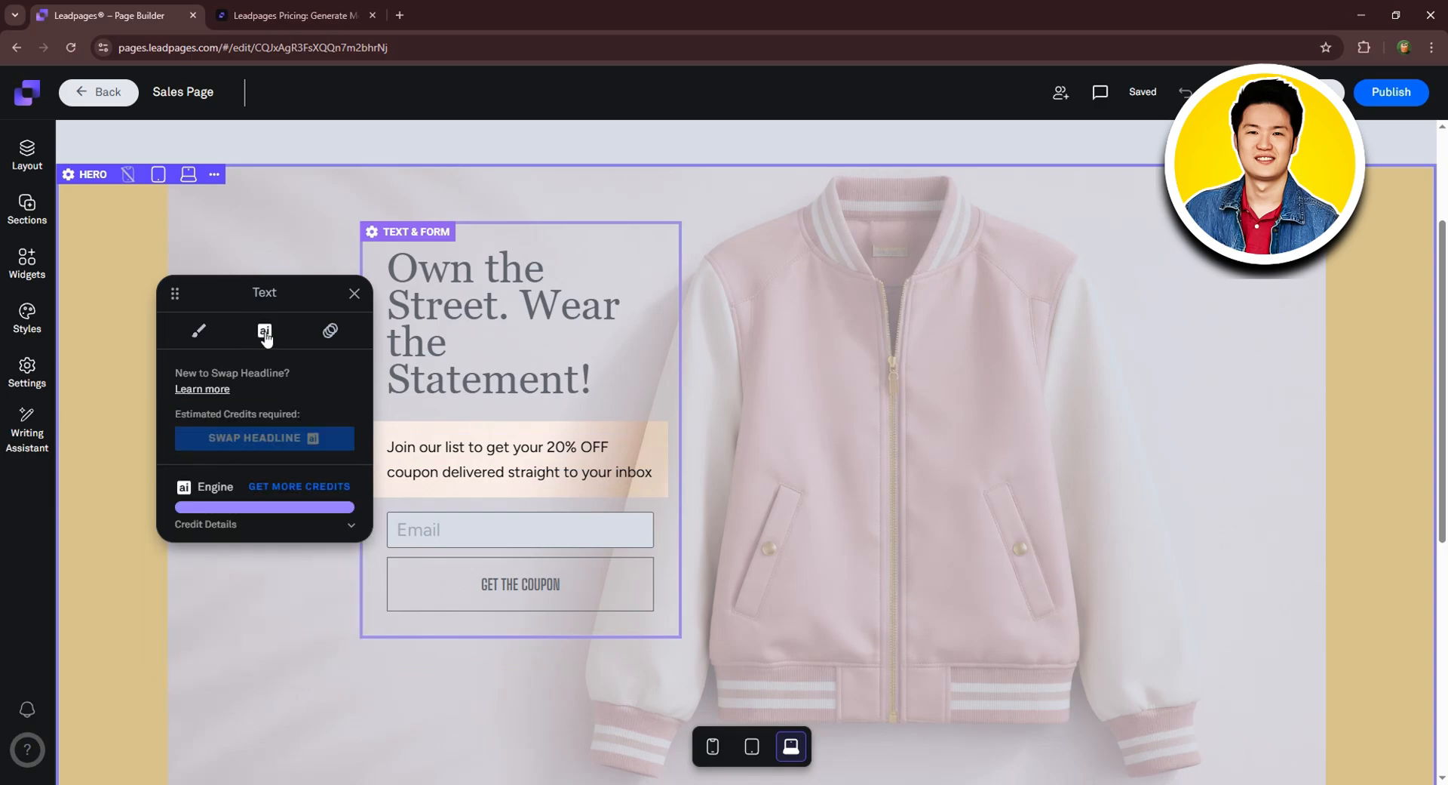
pyautogui.click(326, 335)
pyautogui.click(243, 400)
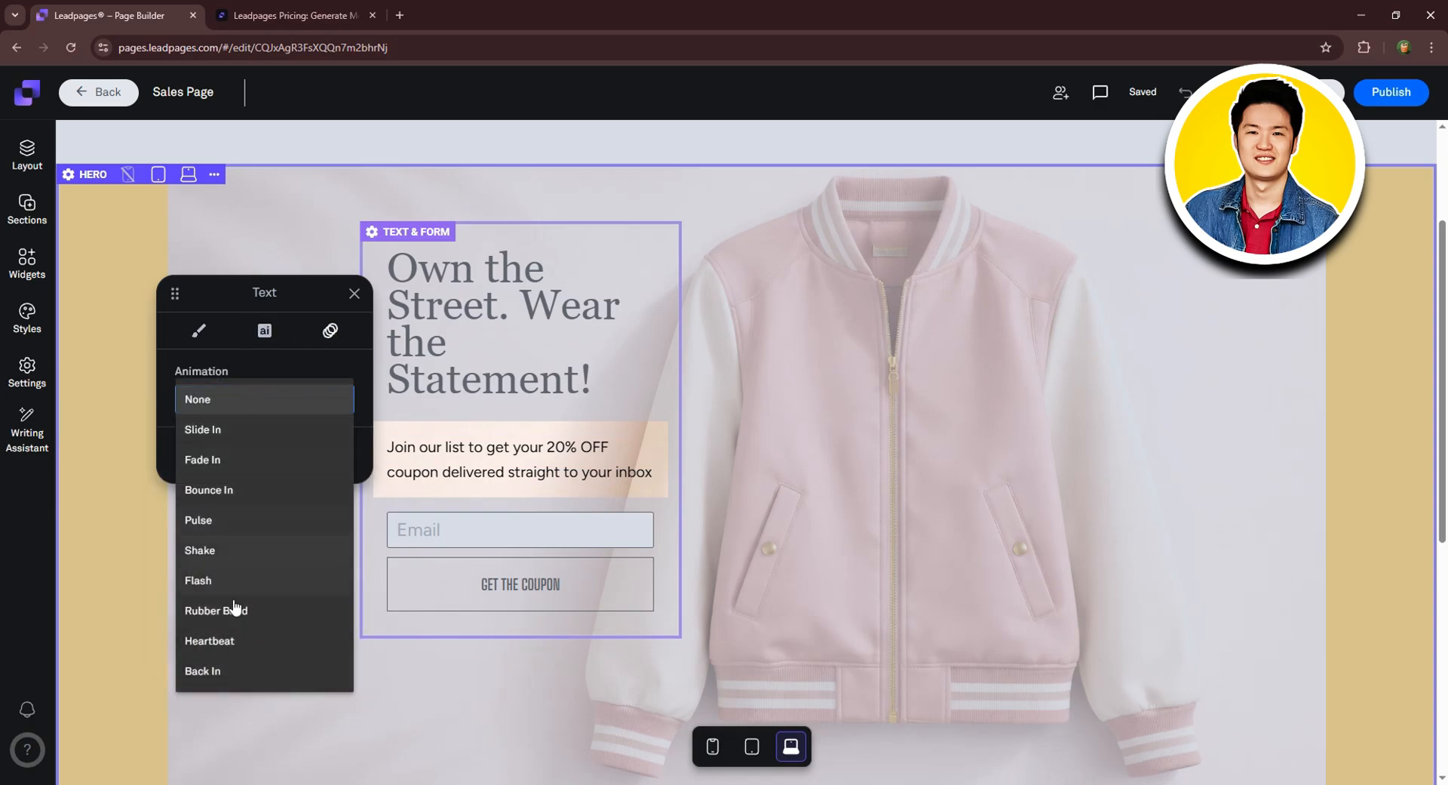
pyautogui.click(227, 432)
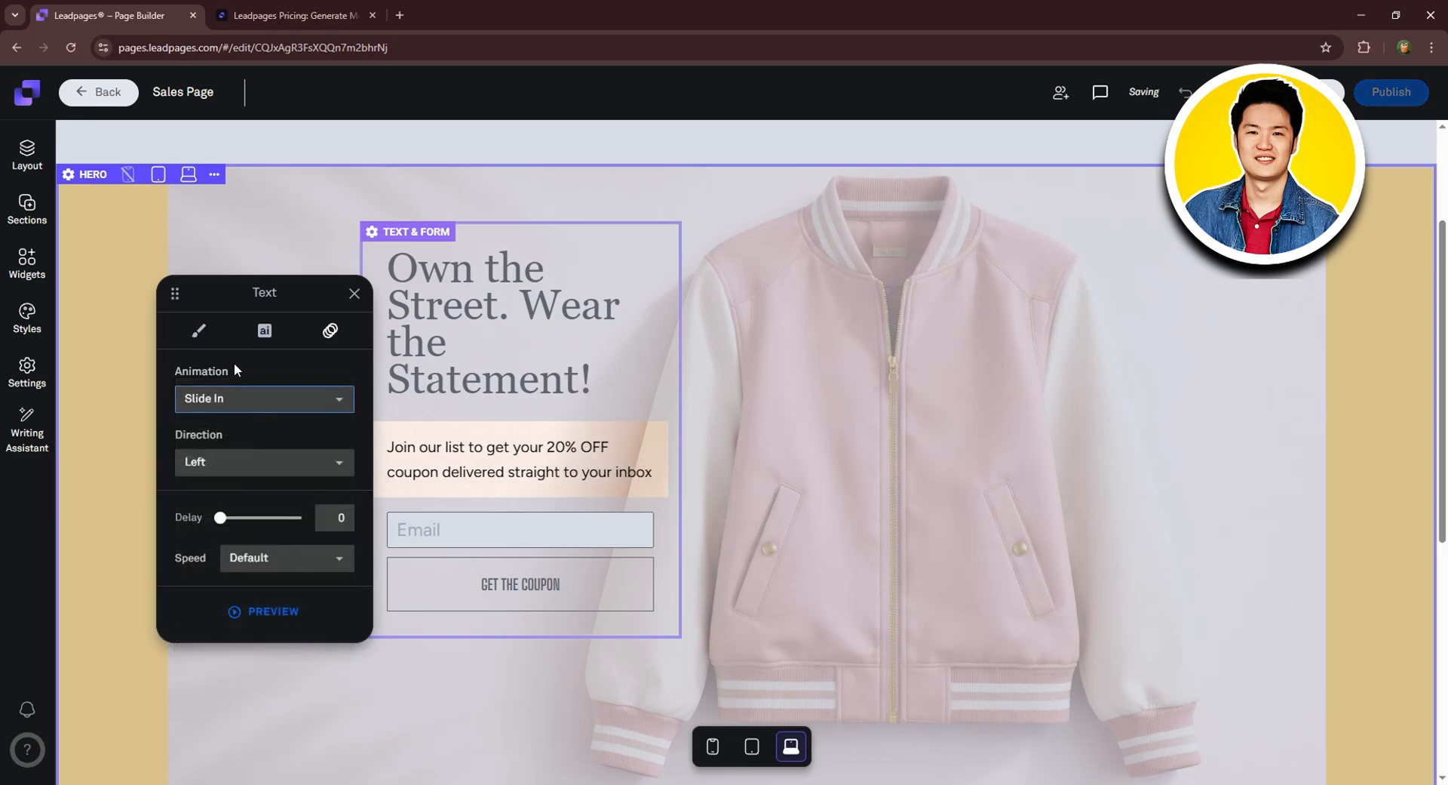
pyautogui.click(201, 462)
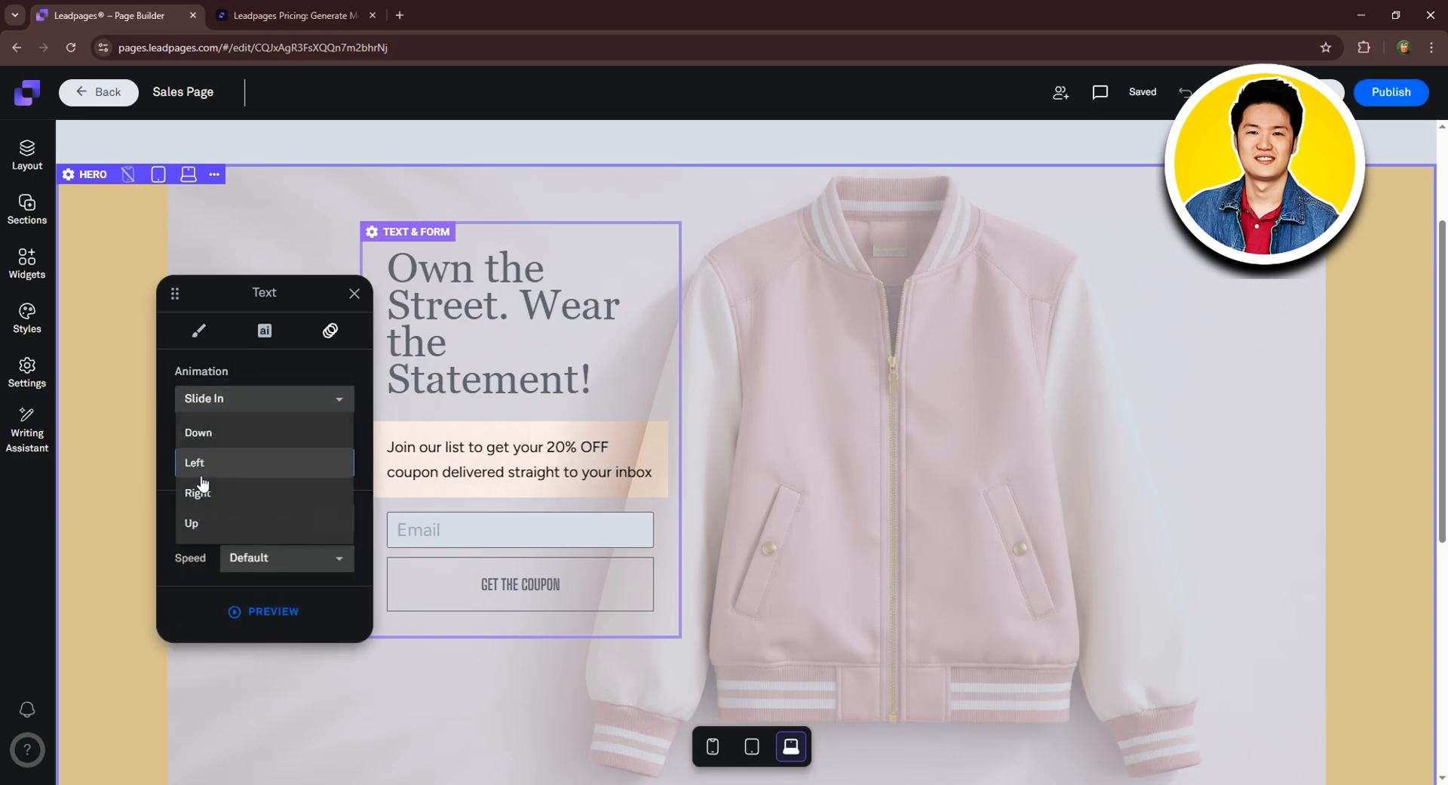
pyautogui.click(166, 532)
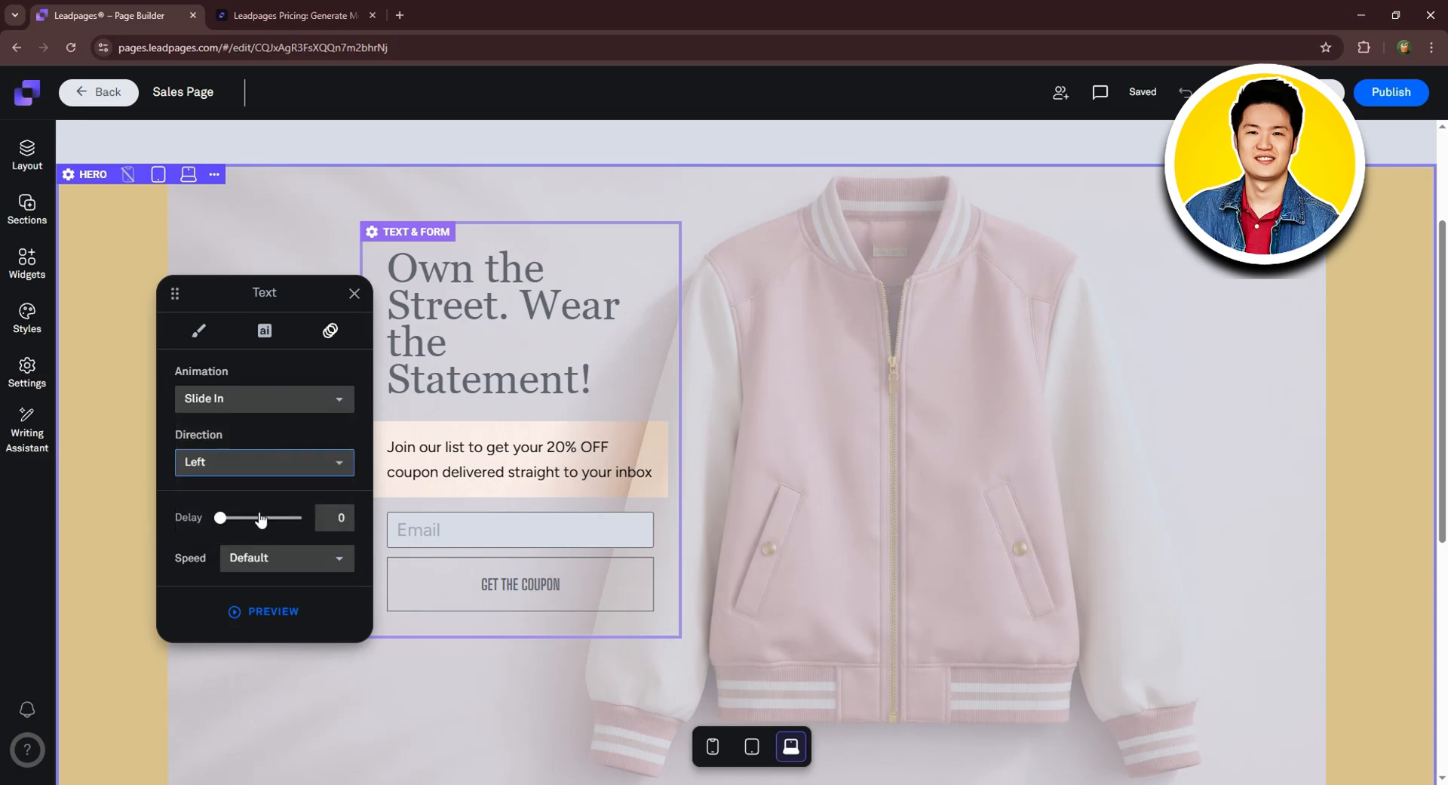
pyautogui.click(260, 559)
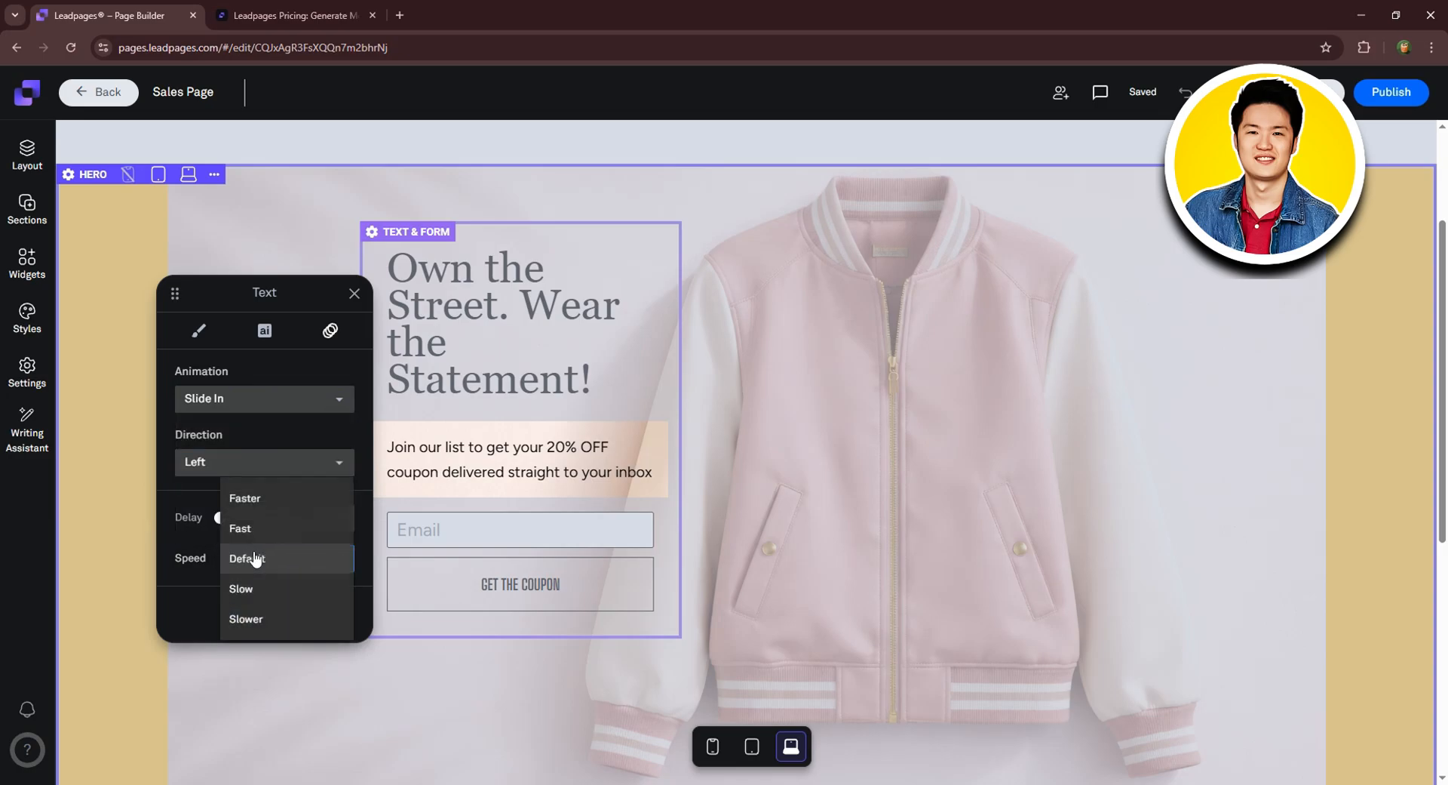
pyautogui.click(202, 492)
# Browse the available fonts for the coupon paragraph and close its text settings
pyautogui.click(203, 329)
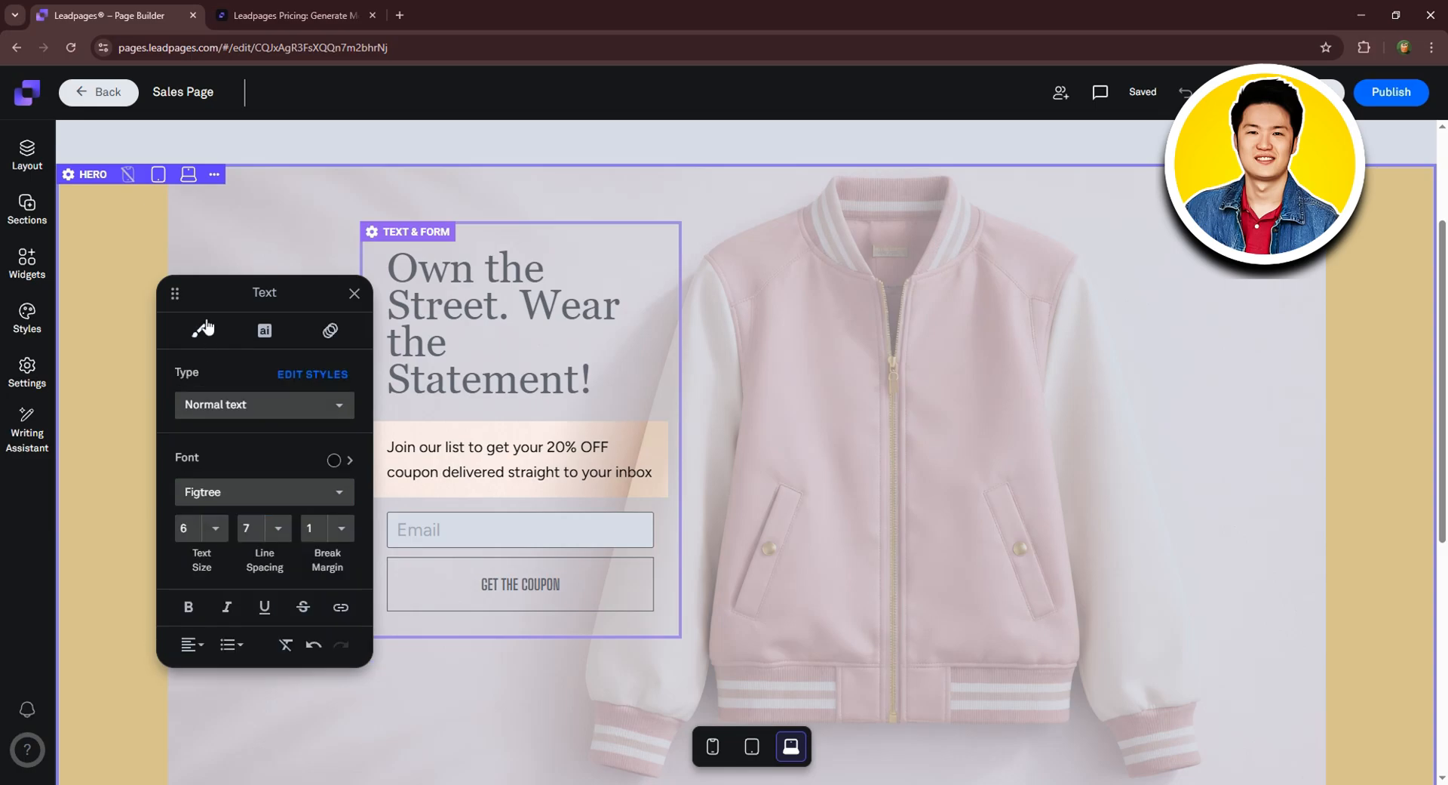
pyautogui.click(232, 495)
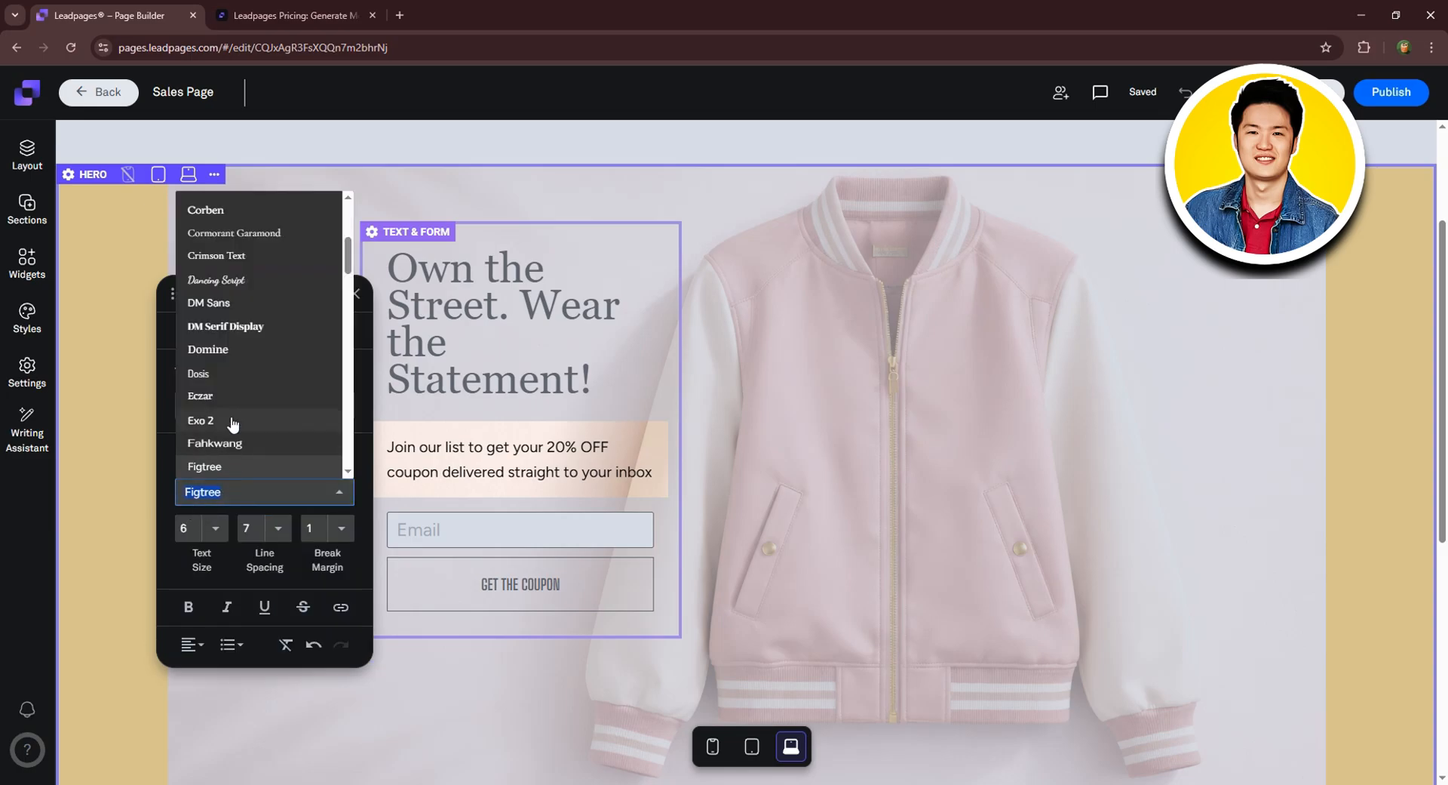
pyautogui.scroll(-3, 233, 424)
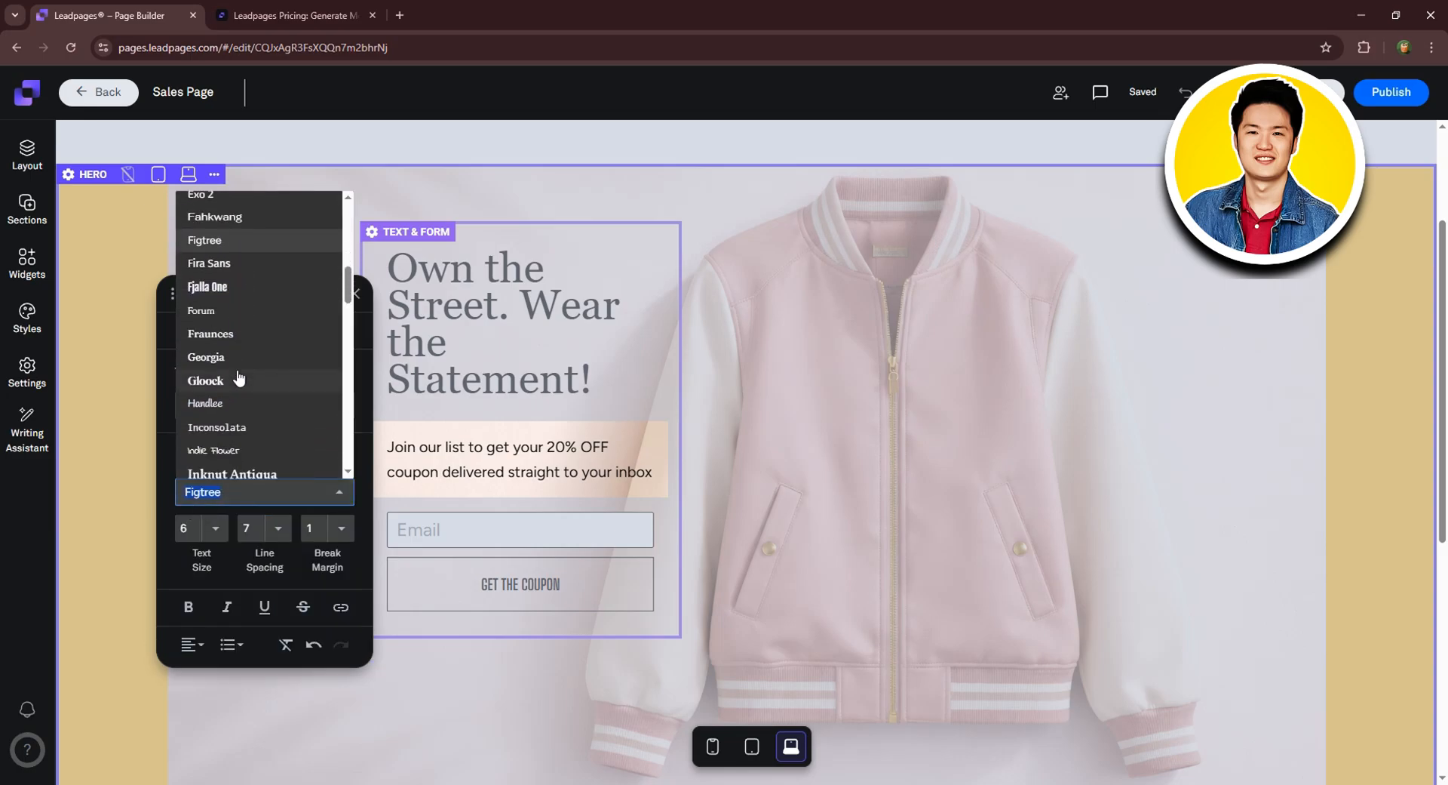
pyautogui.click(361, 409)
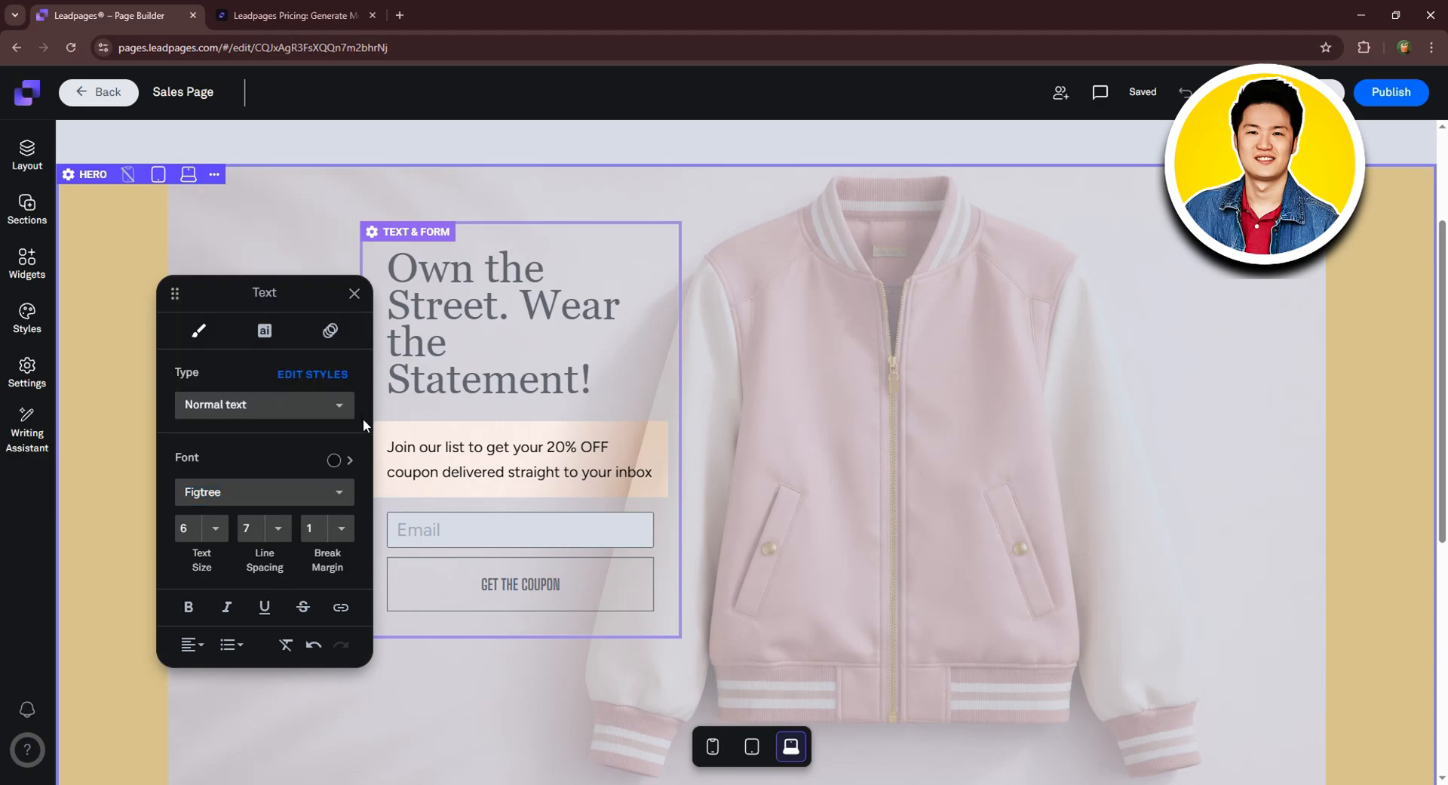
pyautogui.click(275, 236)
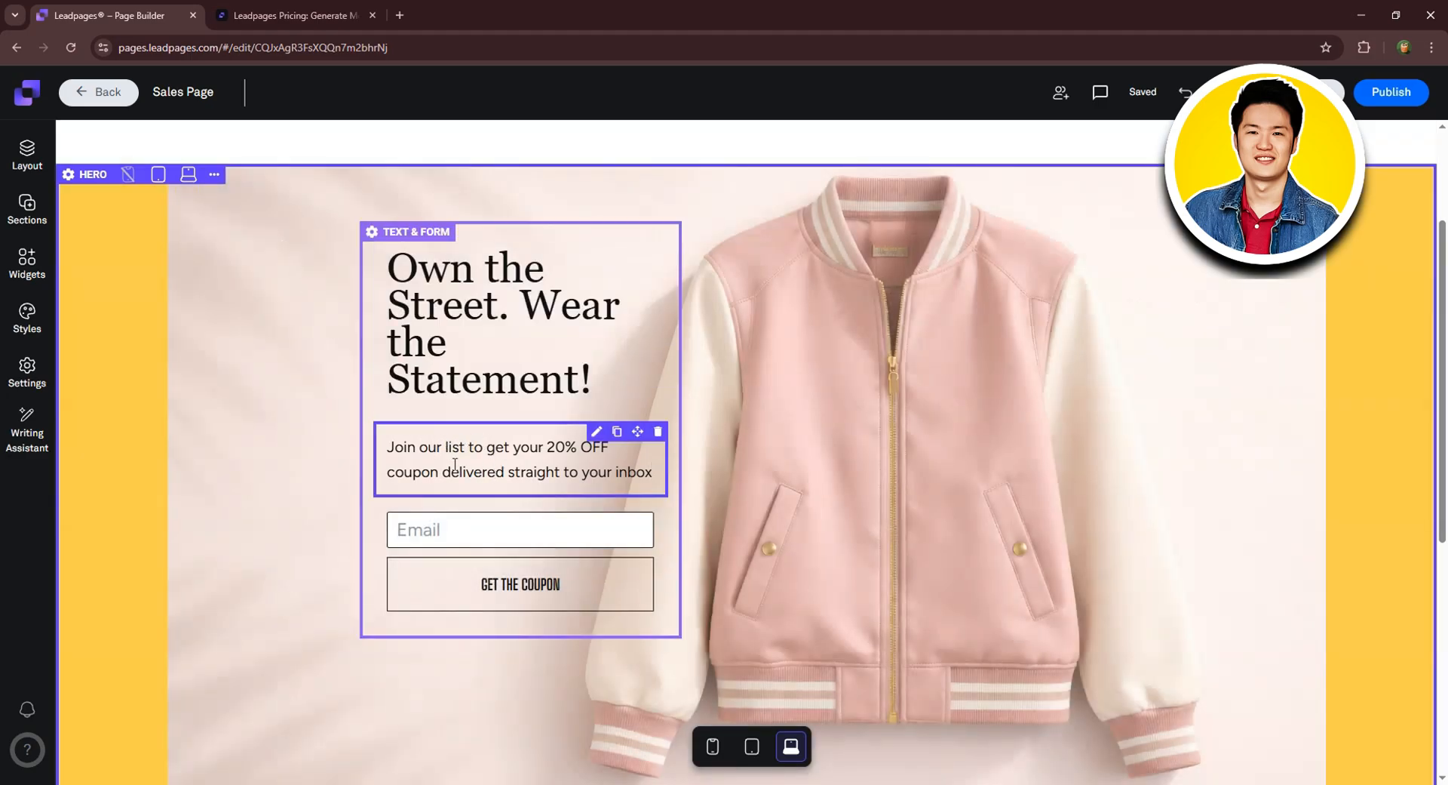
# Apply the Primary style to the Get the Coupon button, try the Medium and Large sizes, and set it to Small
pyautogui.click(467, 582)
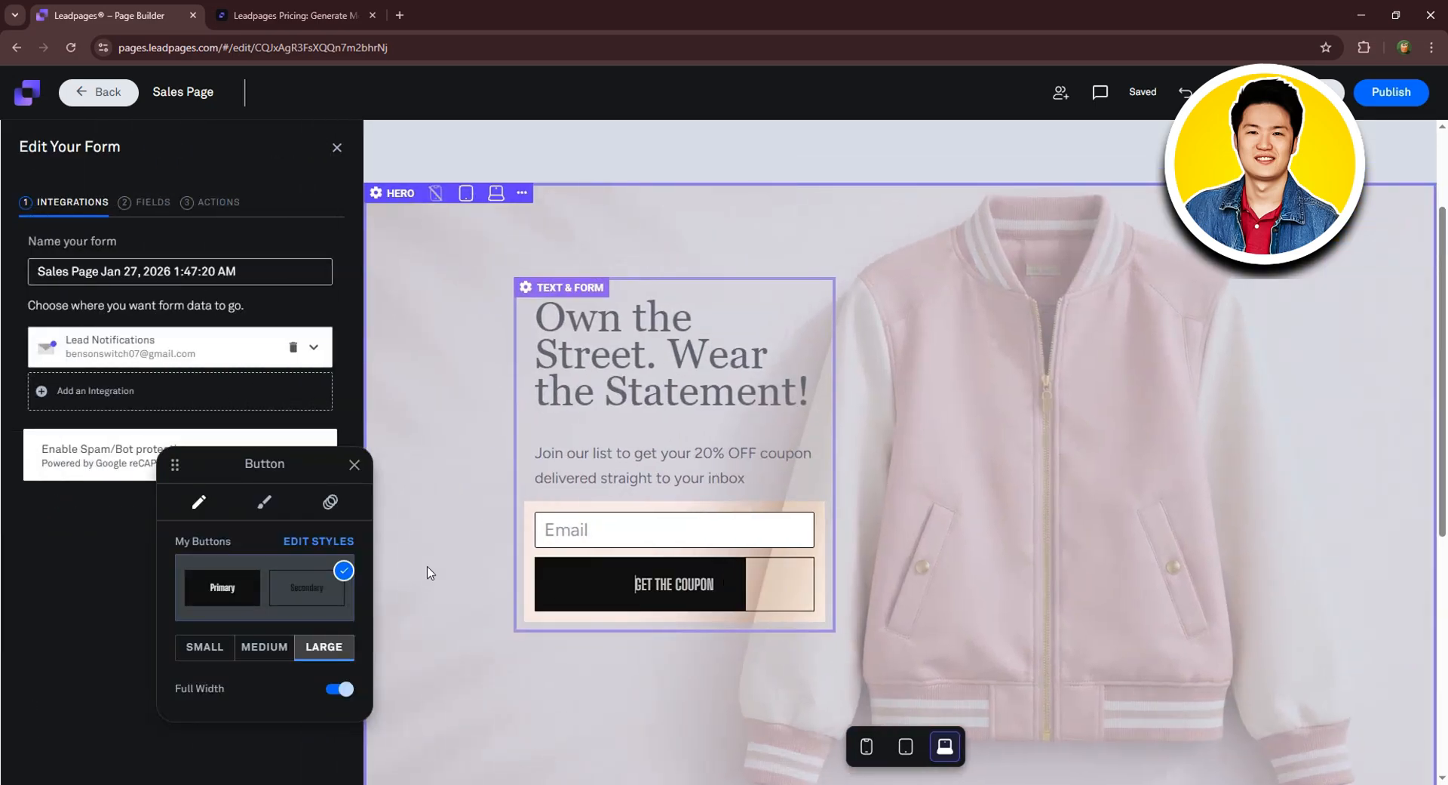
pyautogui.click(232, 599)
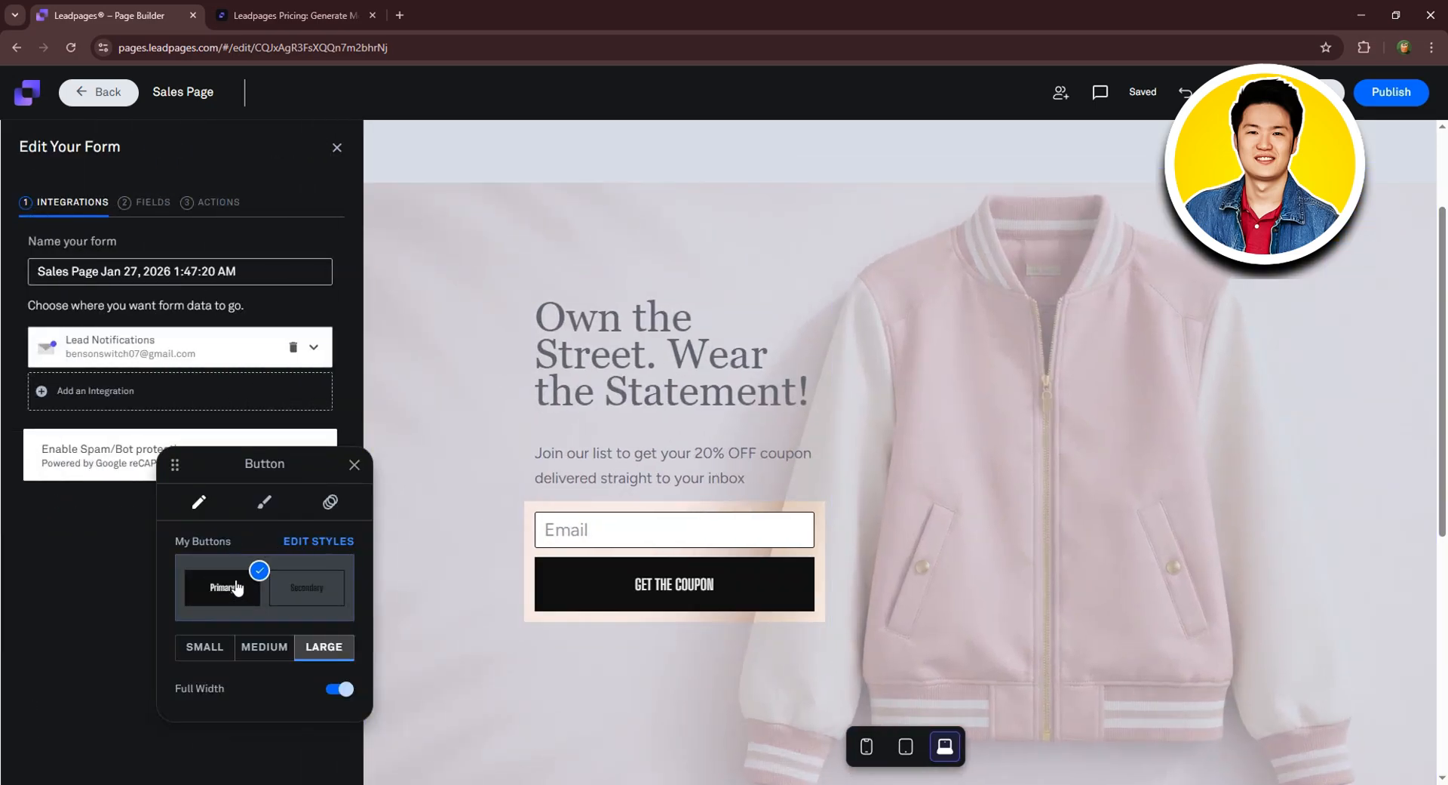
pyautogui.click(212, 648)
pyautogui.click(262, 650)
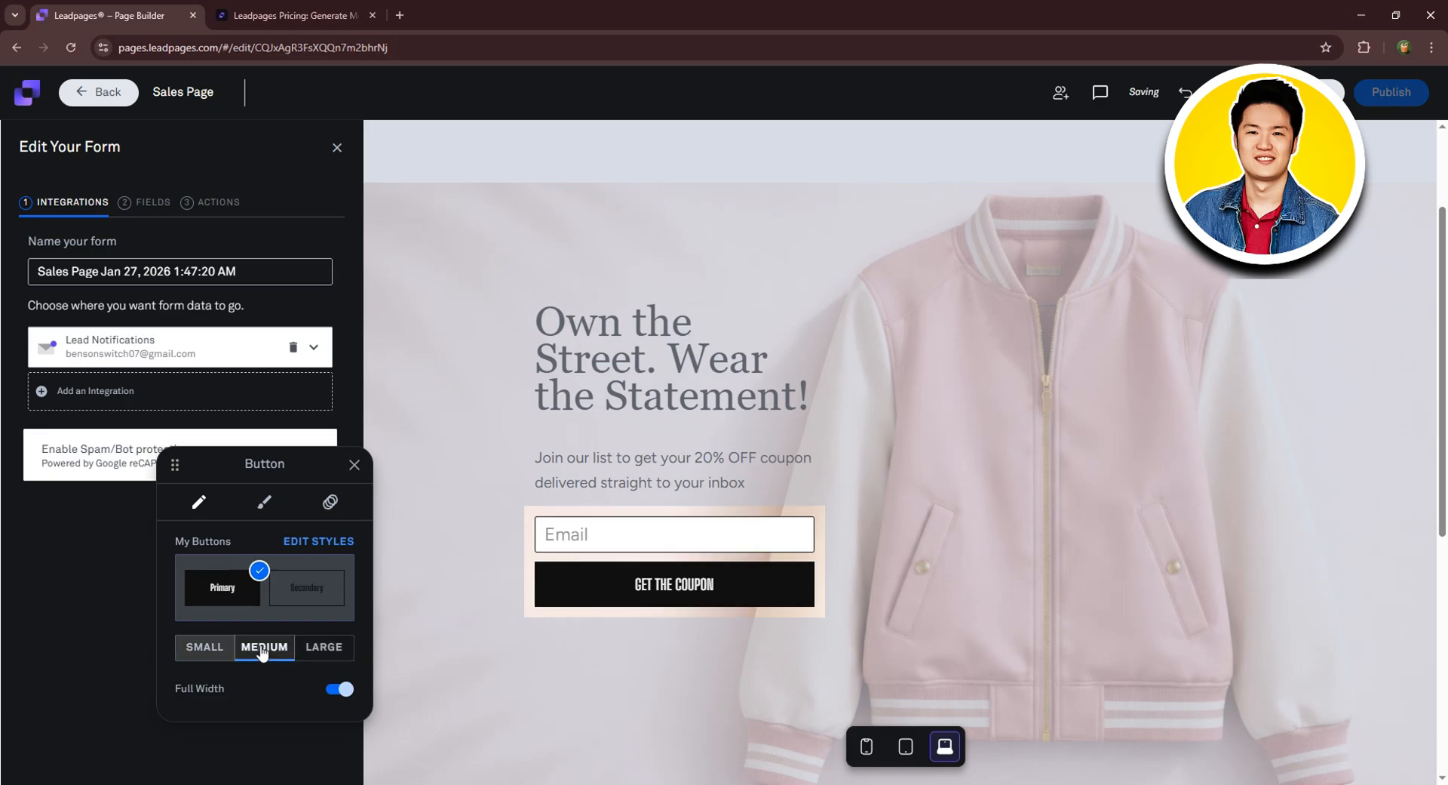
pyautogui.click(326, 649)
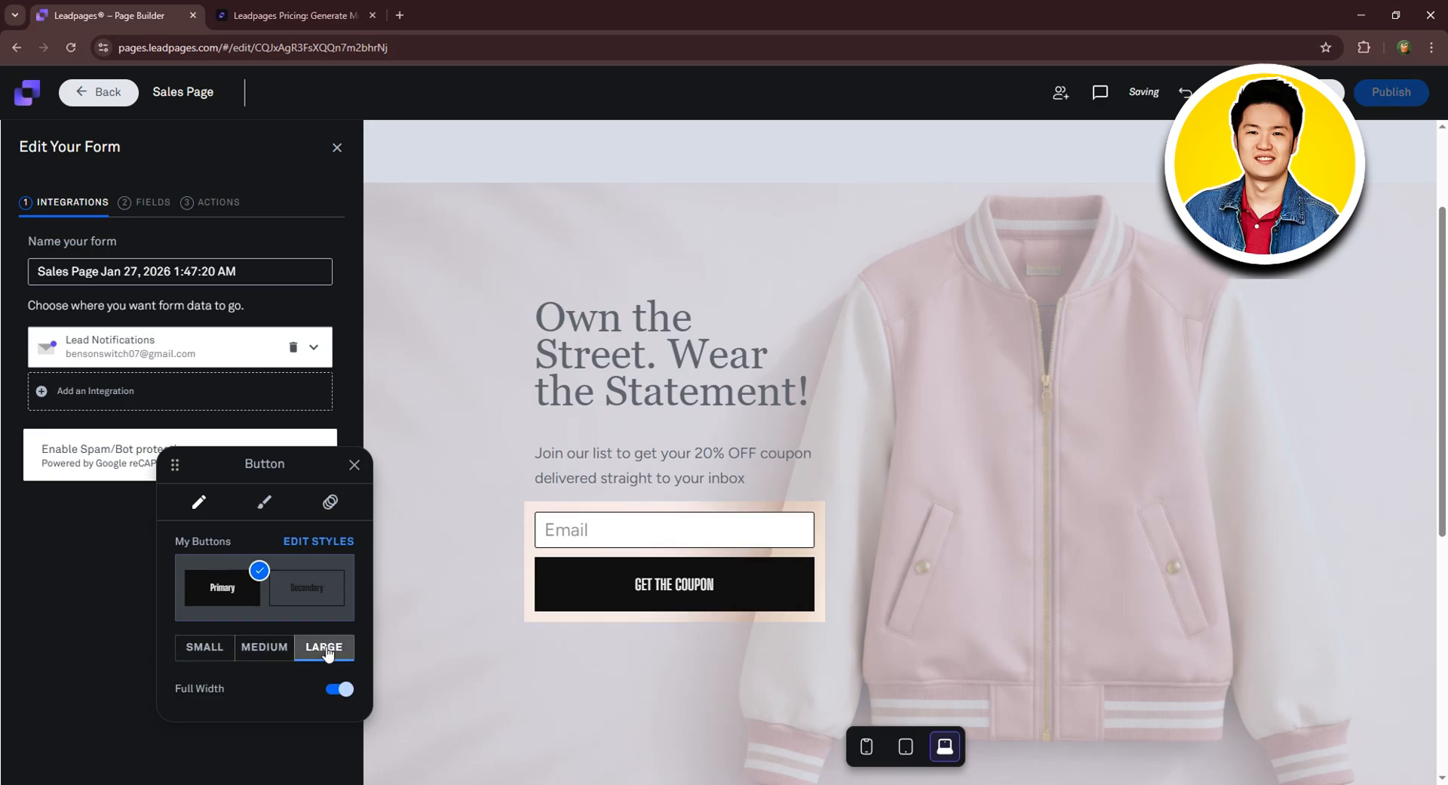
pyautogui.click(204, 648)
# Give the coupon button Round corners, try the Line and Gradient looks, and return it to Flat
pyautogui.click(266, 503)
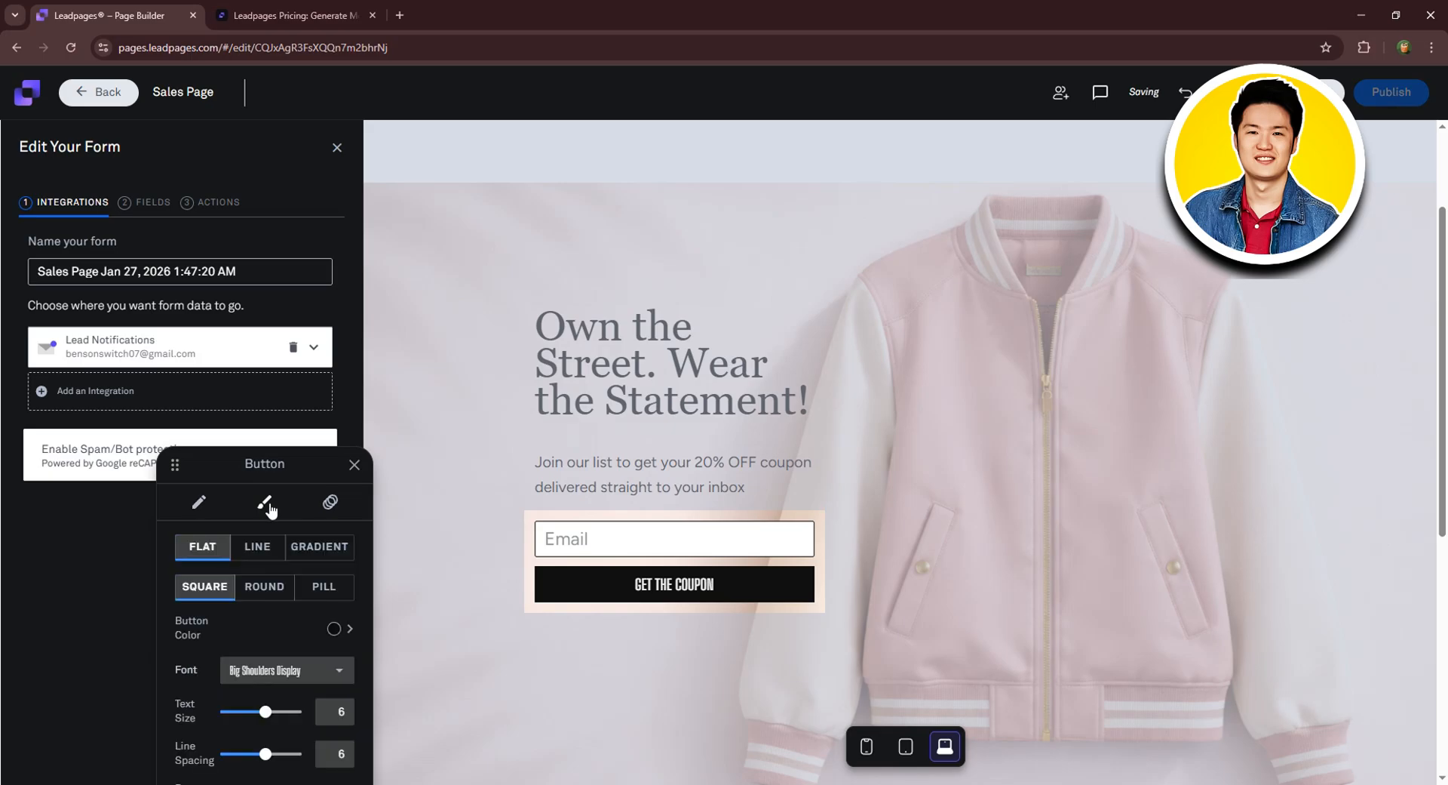
pyautogui.click(264, 592)
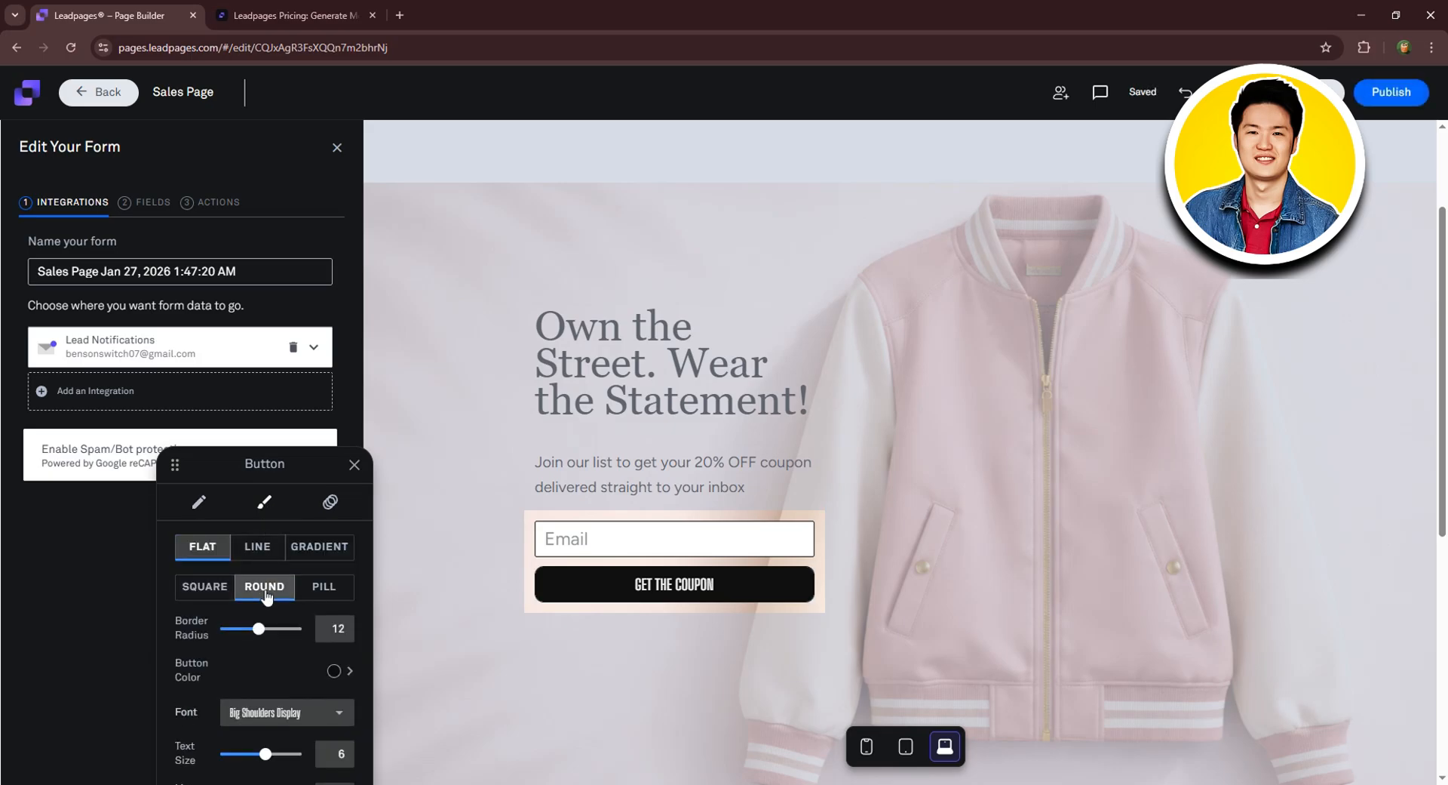
pyautogui.click(259, 552)
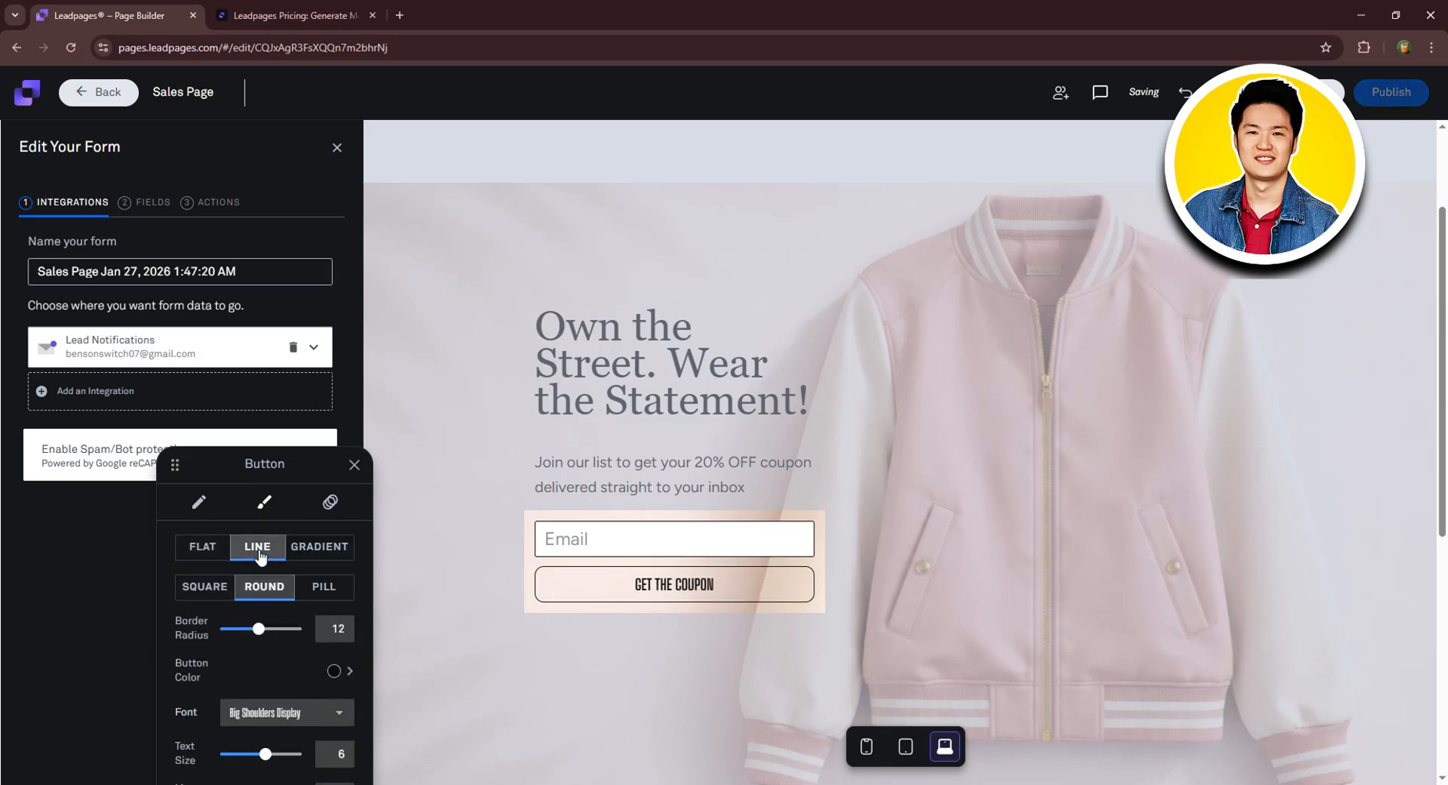
pyautogui.click(319, 546)
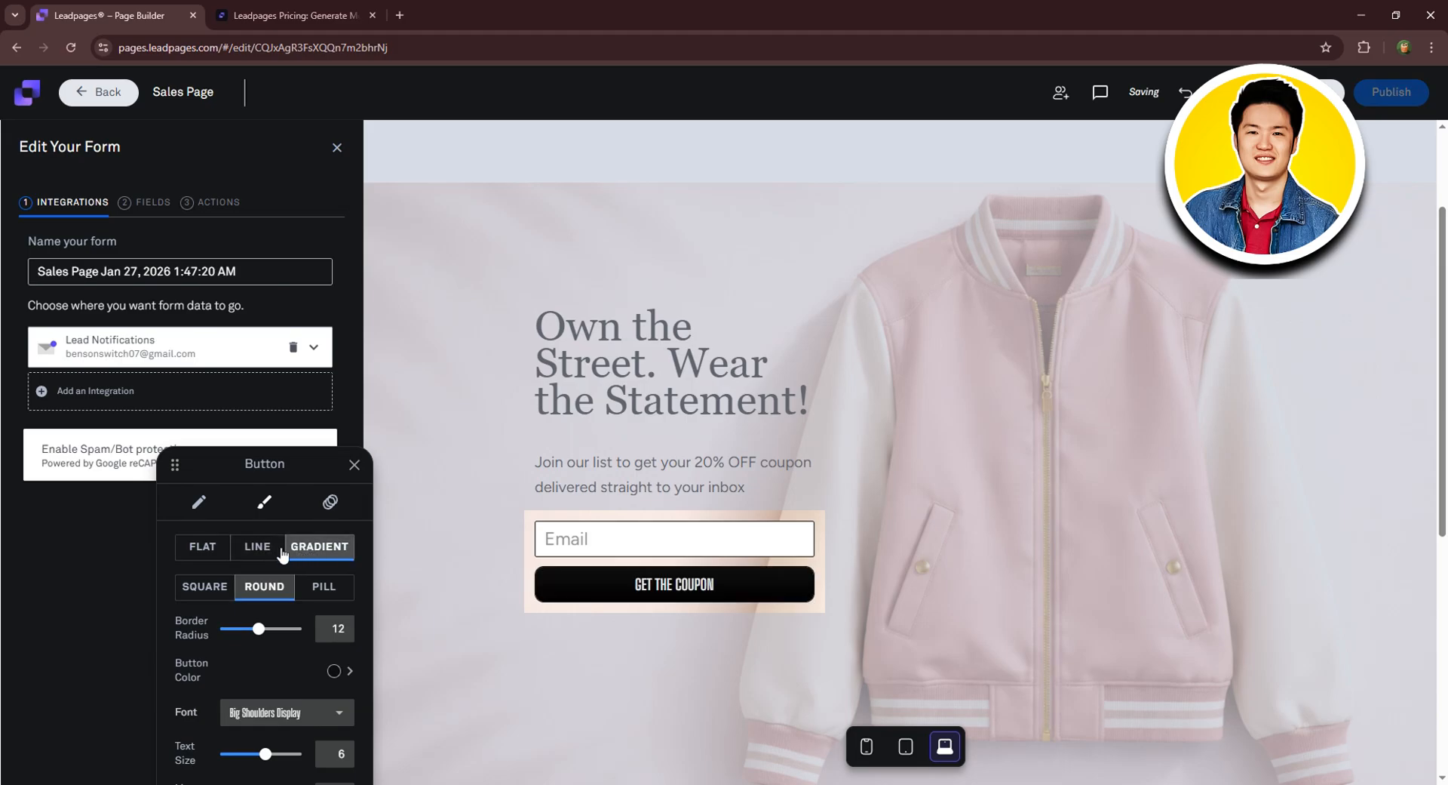
pyautogui.click(202, 546)
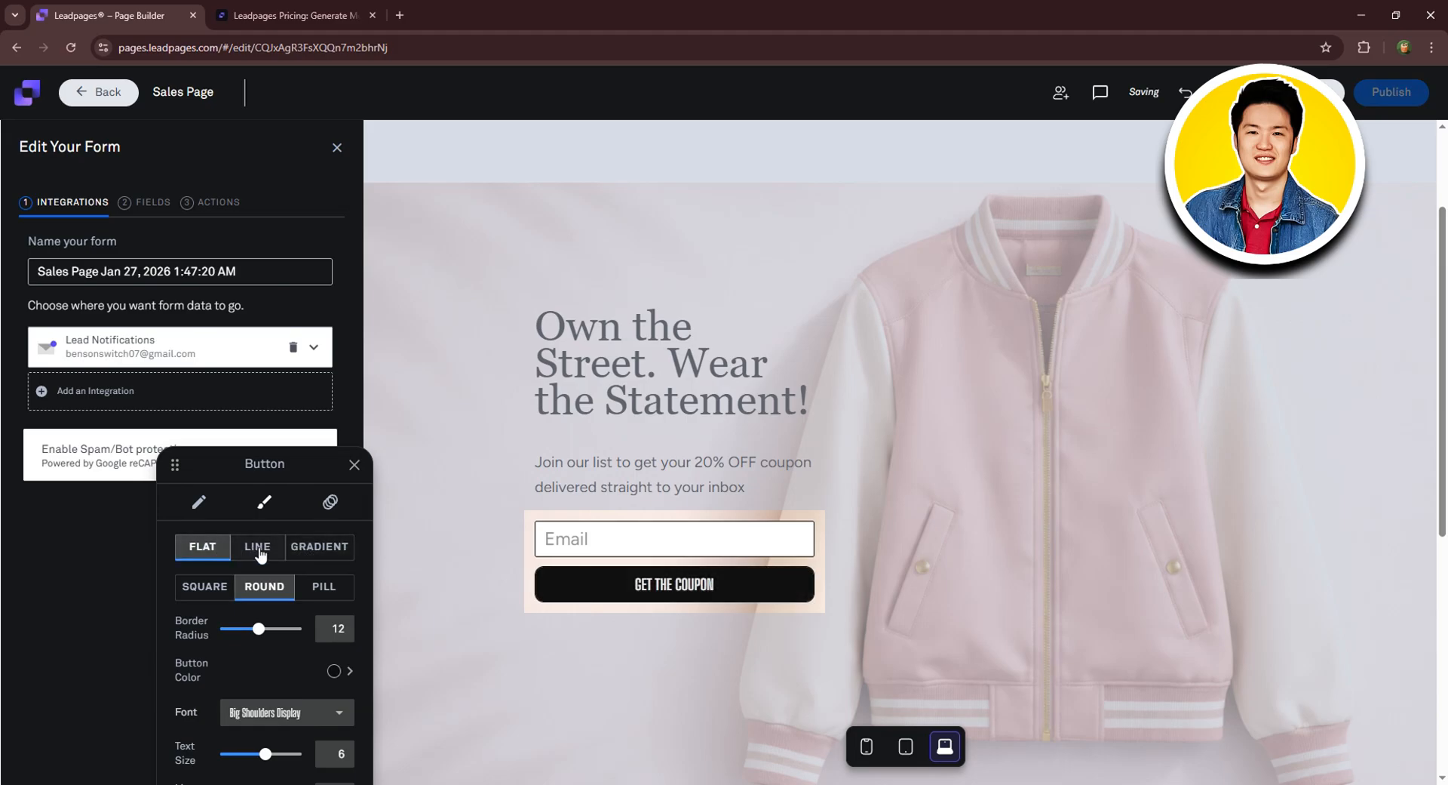
# Set the coupon button's animation to Glow and close the button and form settings
pyautogui.click(329, 502)
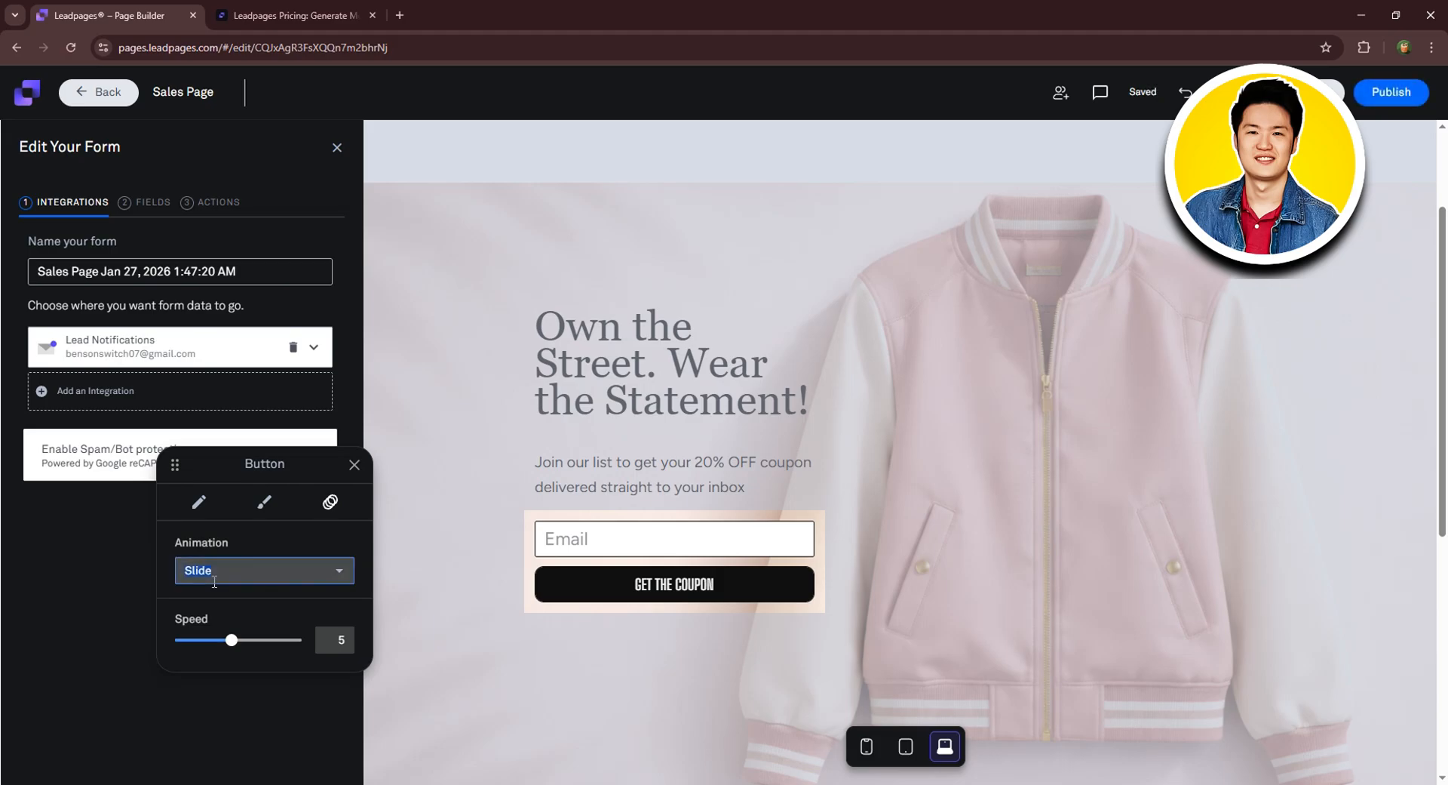
pyautogui.click(339, 571)
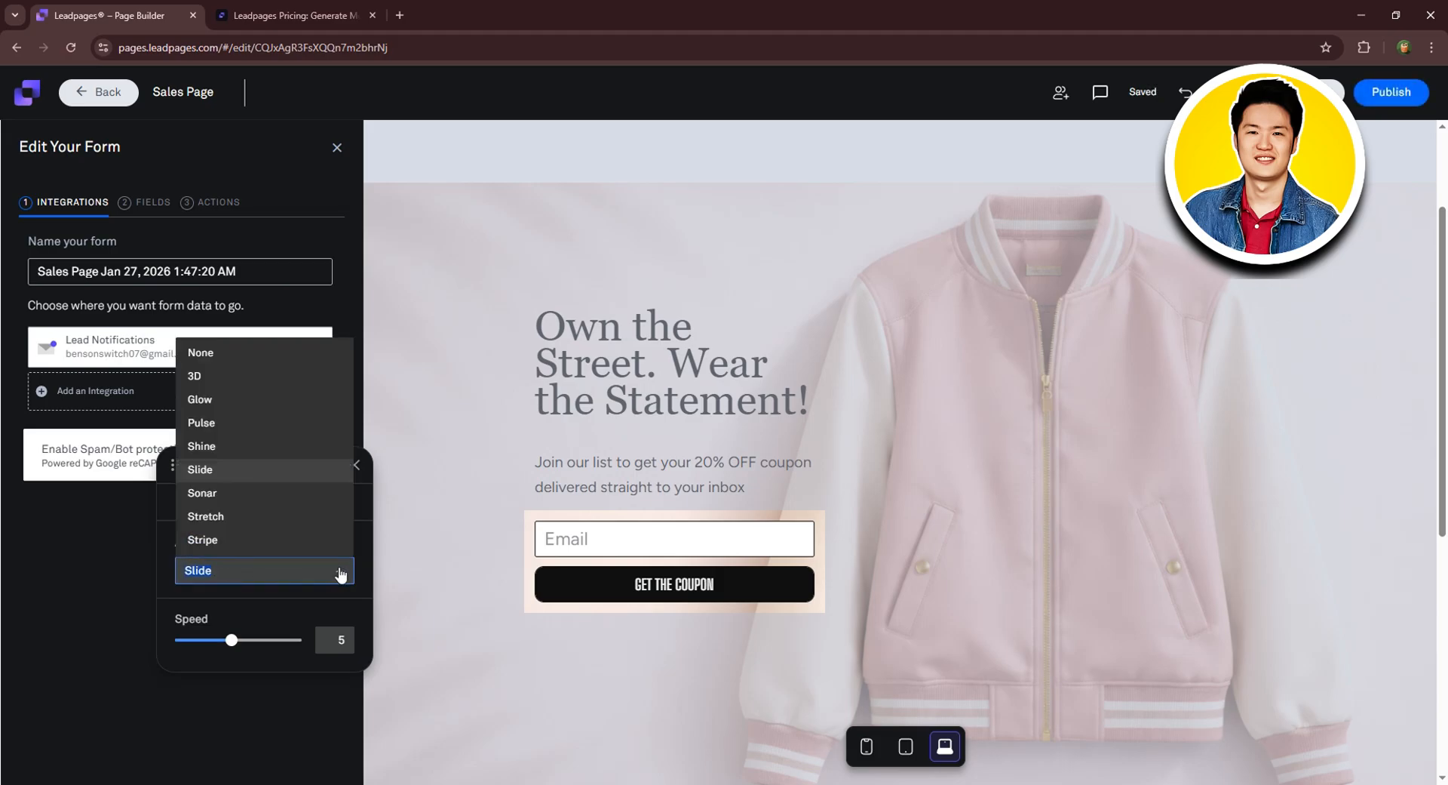
pyautogui.click(277, 413)
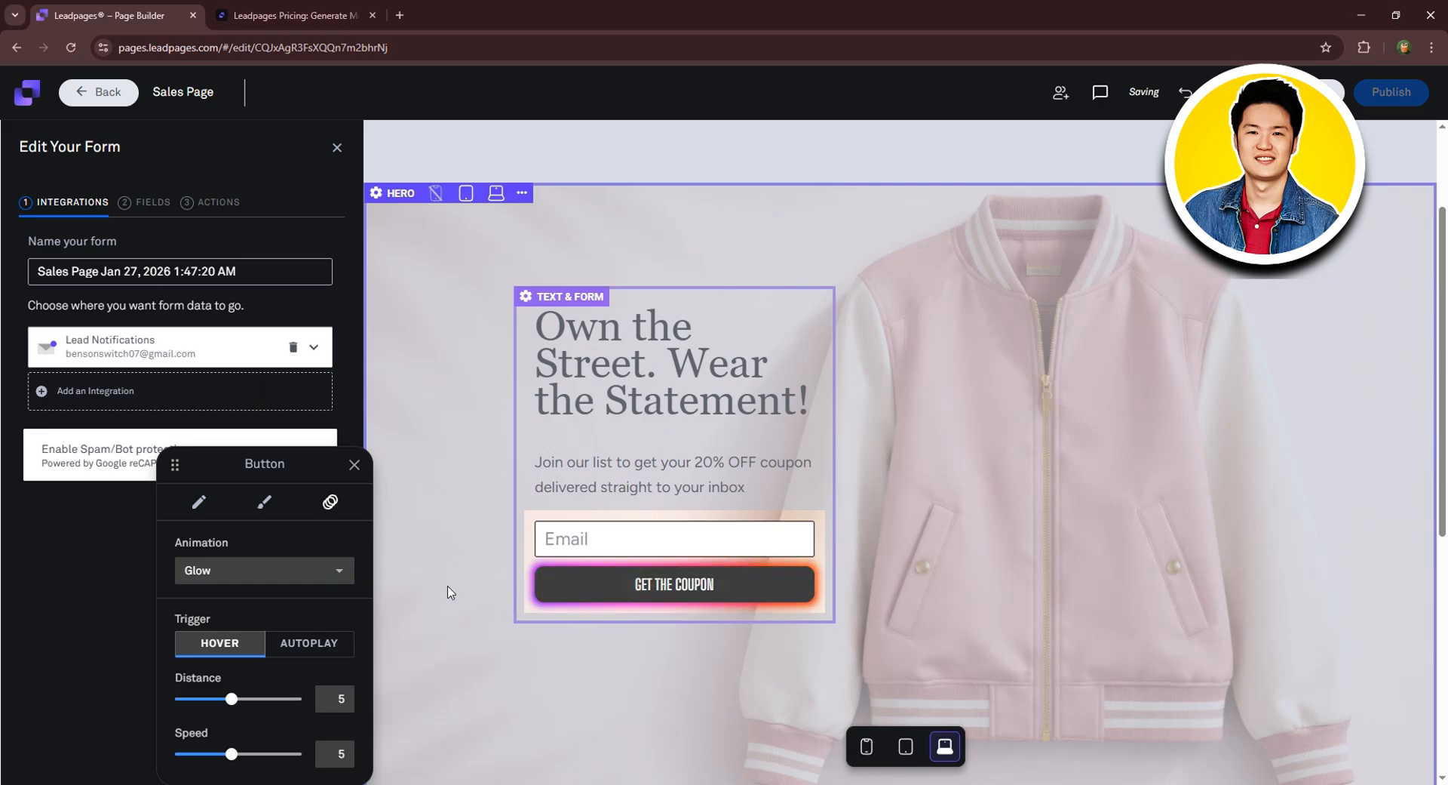
pyautogui.click(354, 465)
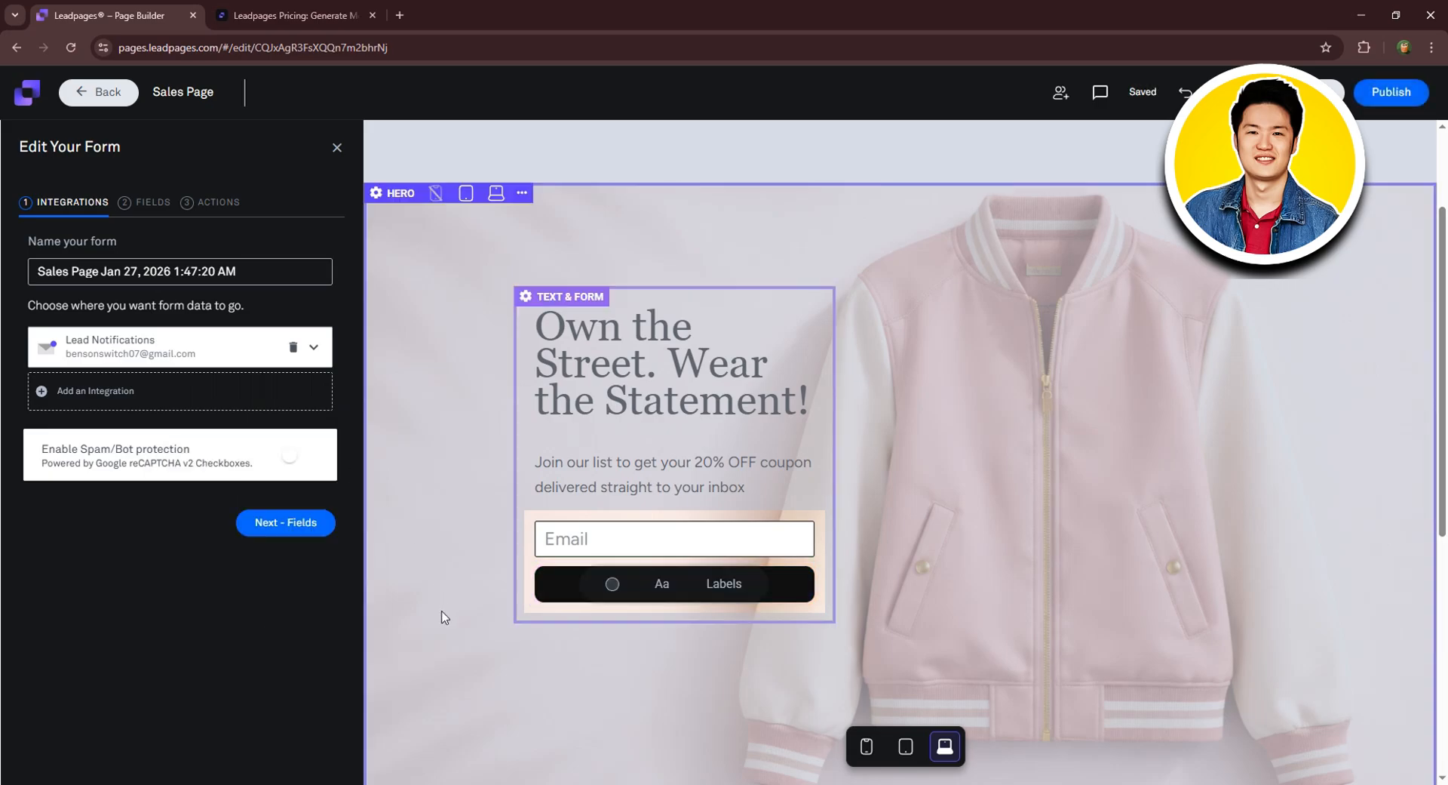
pyautogui.click(338, 147)
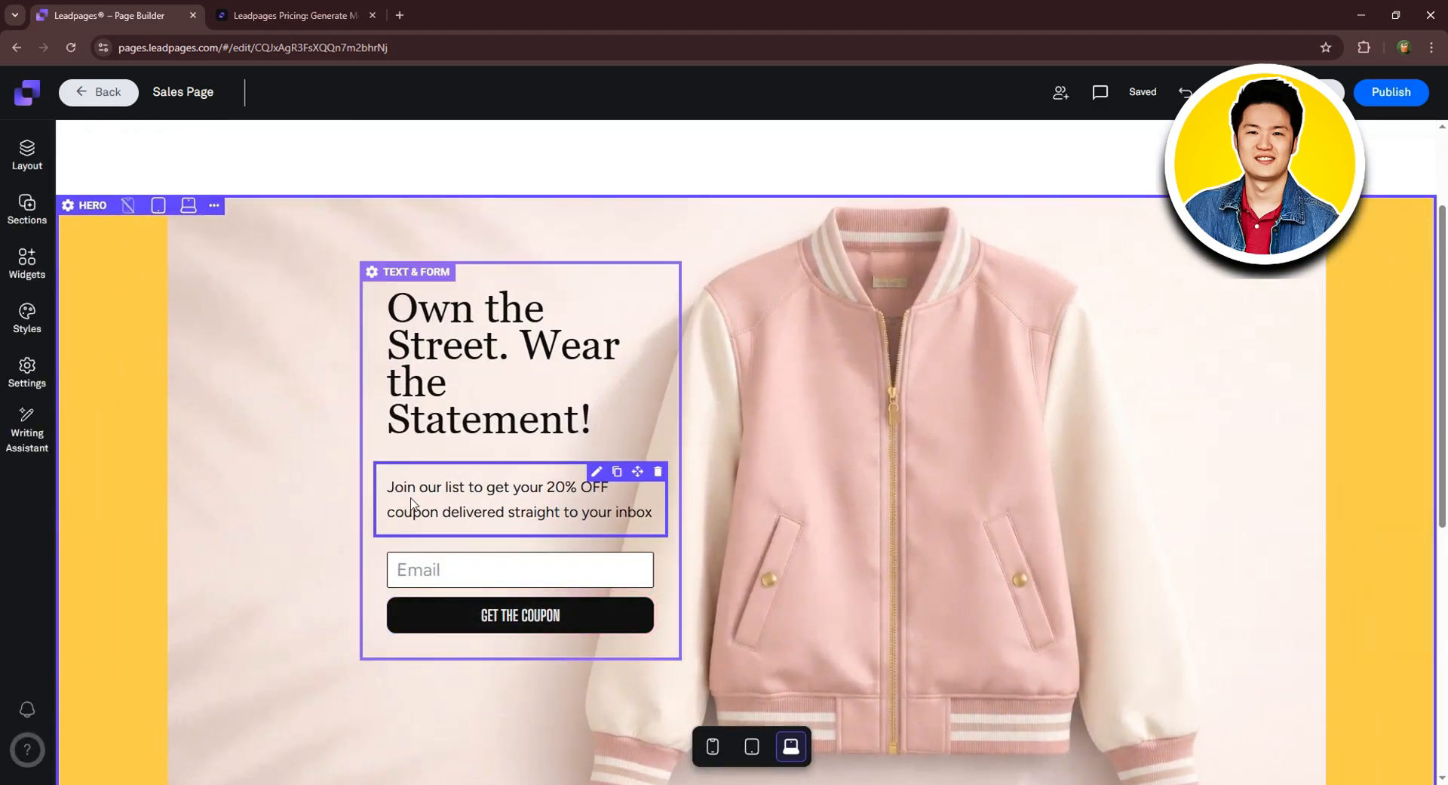
# Inspect the text settings of the footer's address and coupon details block, then close them
pyautogui.scroll(-6, 309, 520)
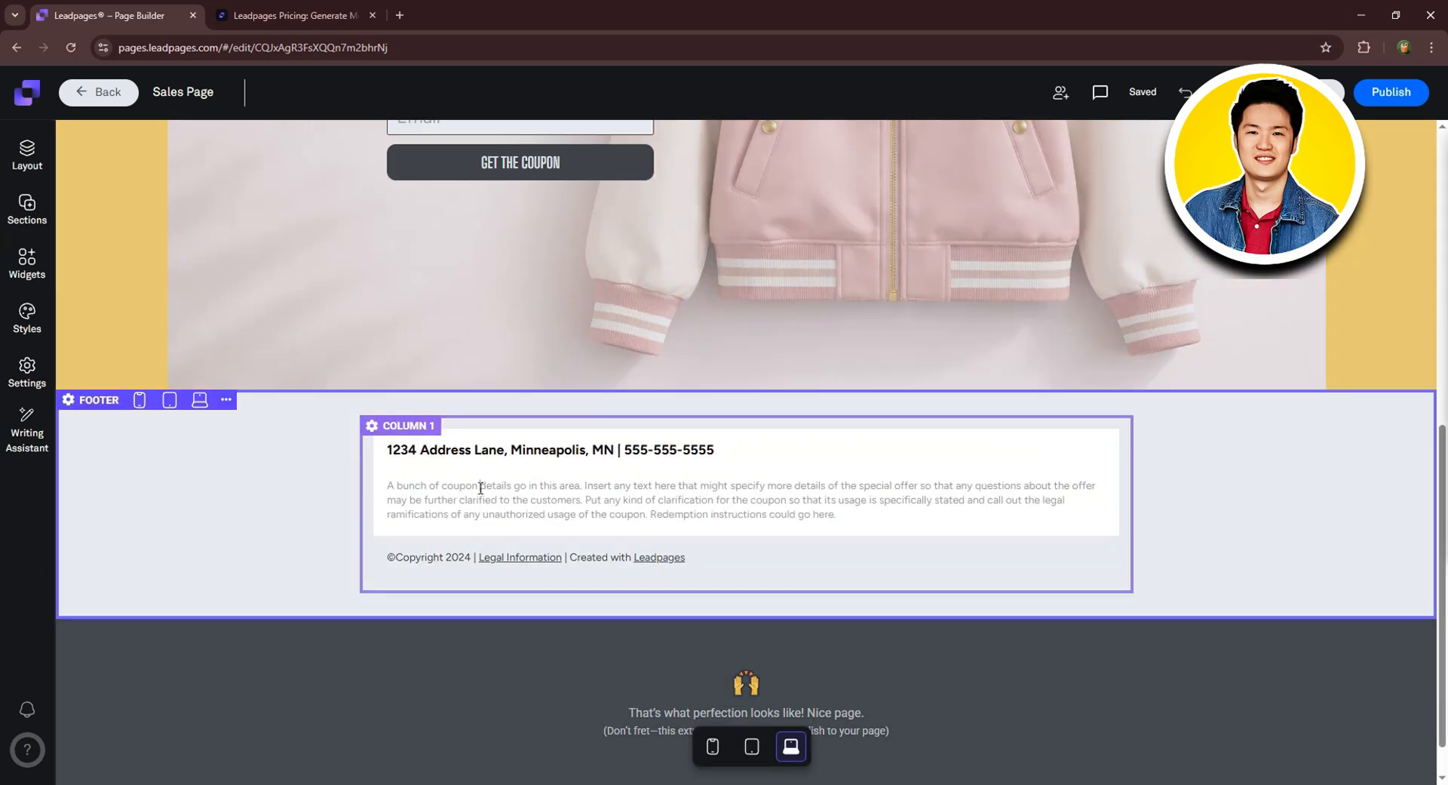
pyautogui.click(472, 490)
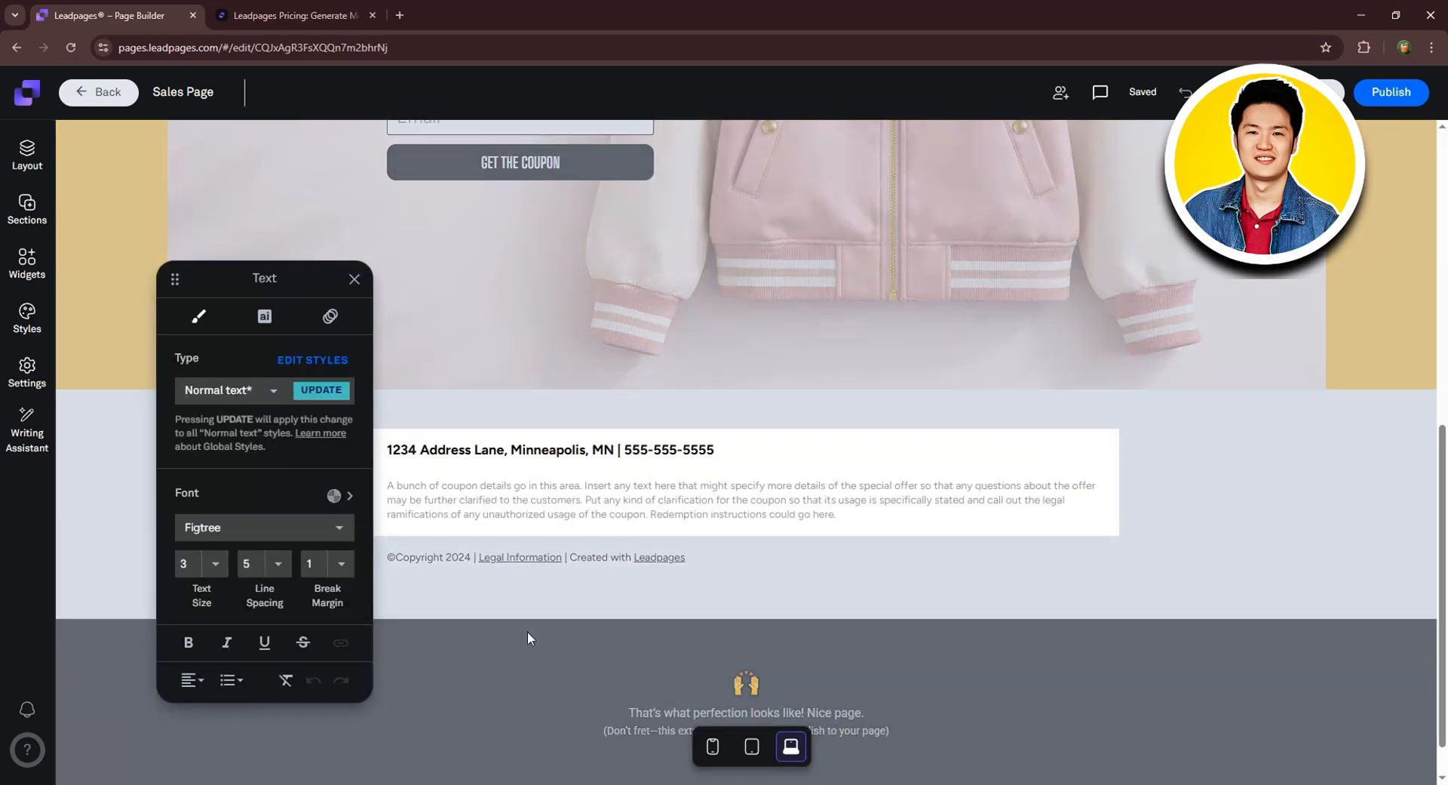
pyautogui.click(354, 278)
# Add a Contact Us section below the footer using the centered white "You have questions. We have answers." layout with an email sign-up form
pyautogui.scroll(-1, 315, 447)
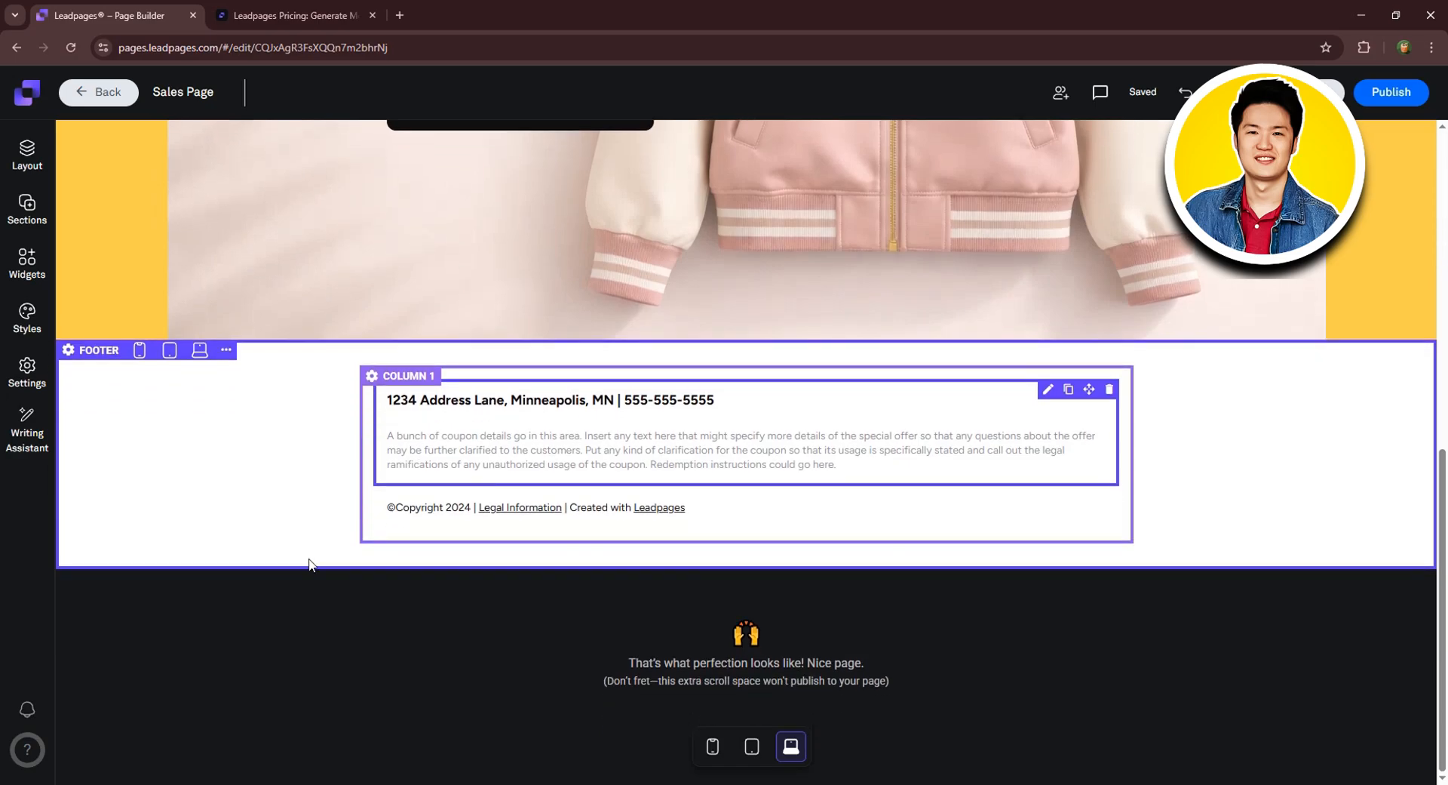
pyautogui.click(226, 349)
pyautogui.moveTo(305, 389)
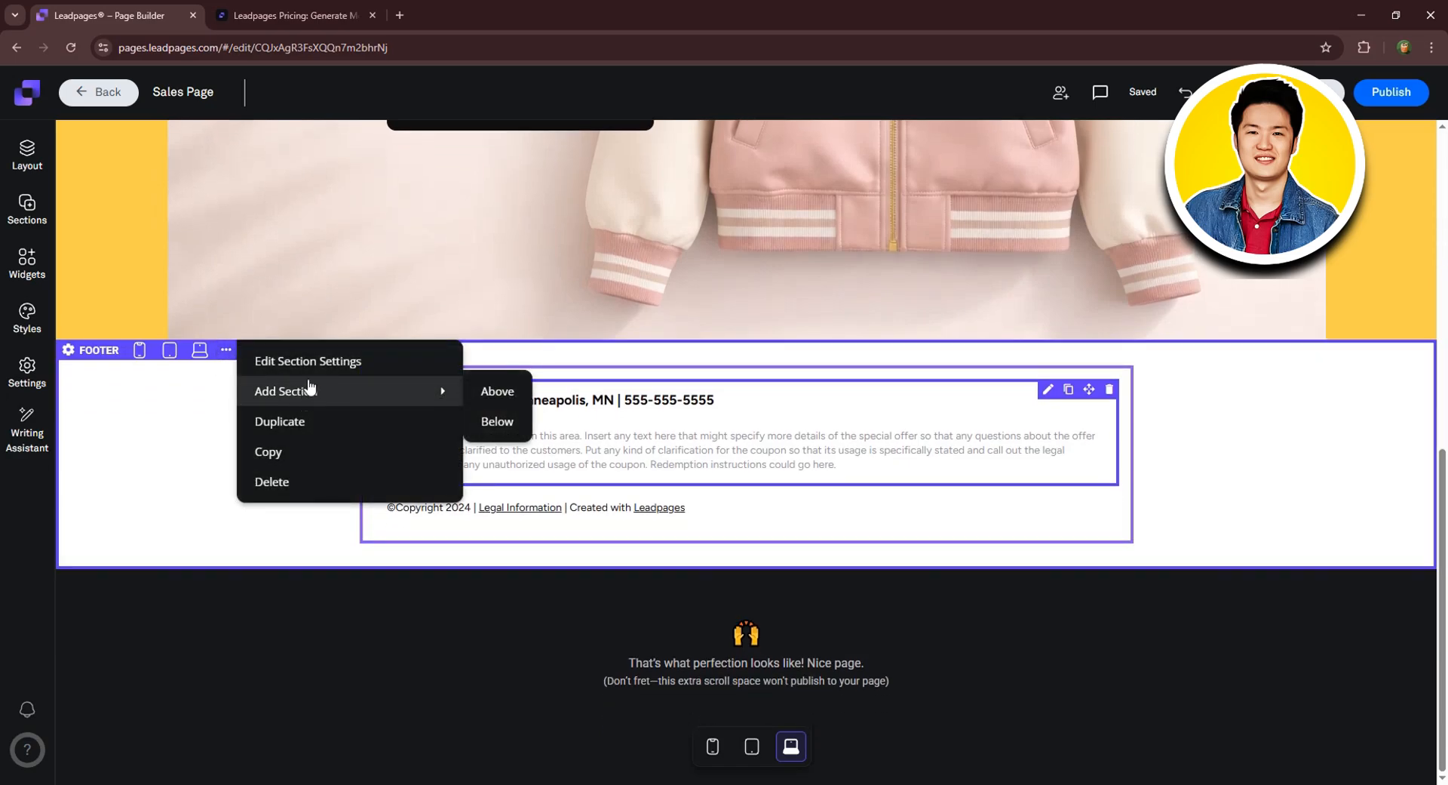
pyautogui.click(498, 423)
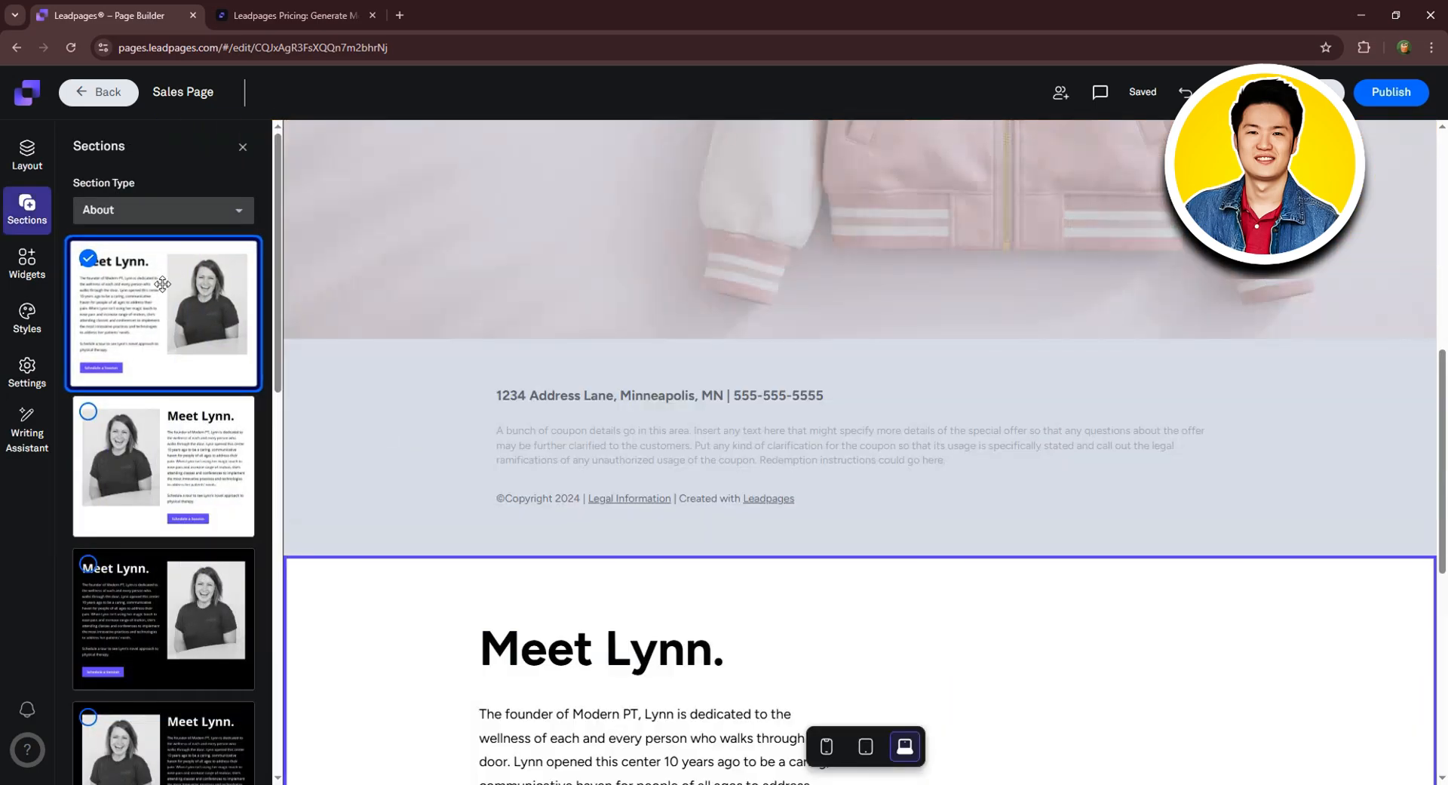
pyautogui.click(167, 214)
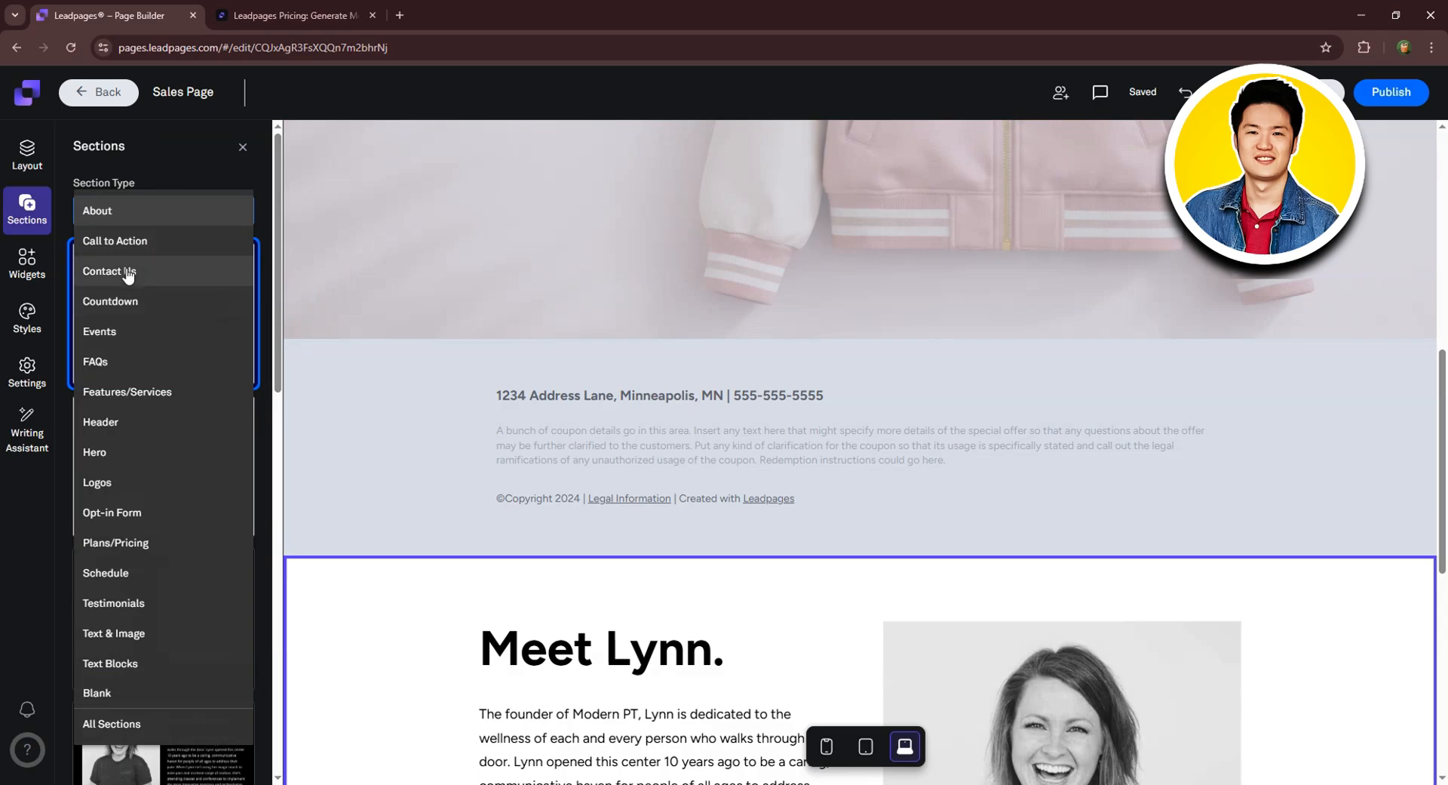
pyautogui.click(138, 212)
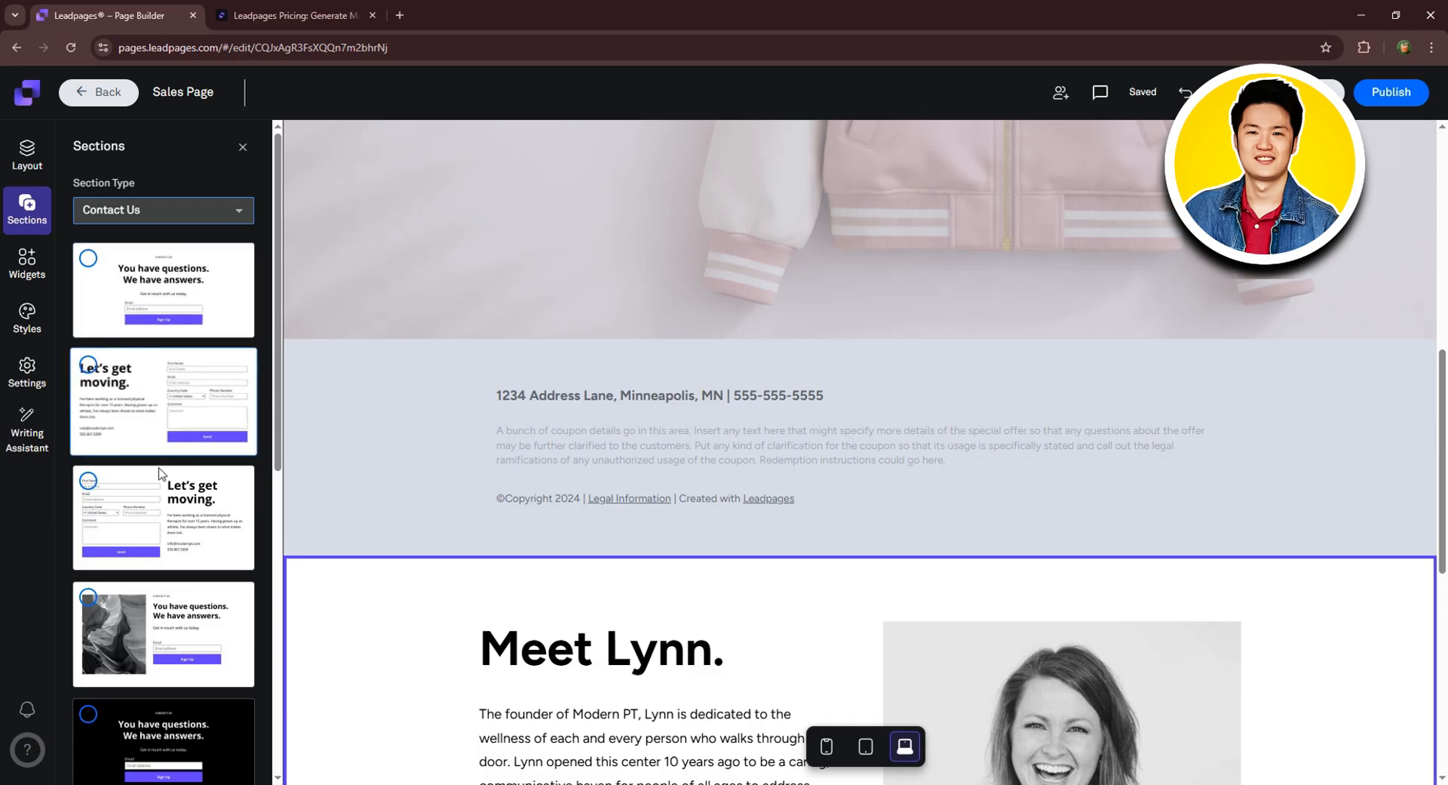
pyautogui.click(186, 290)
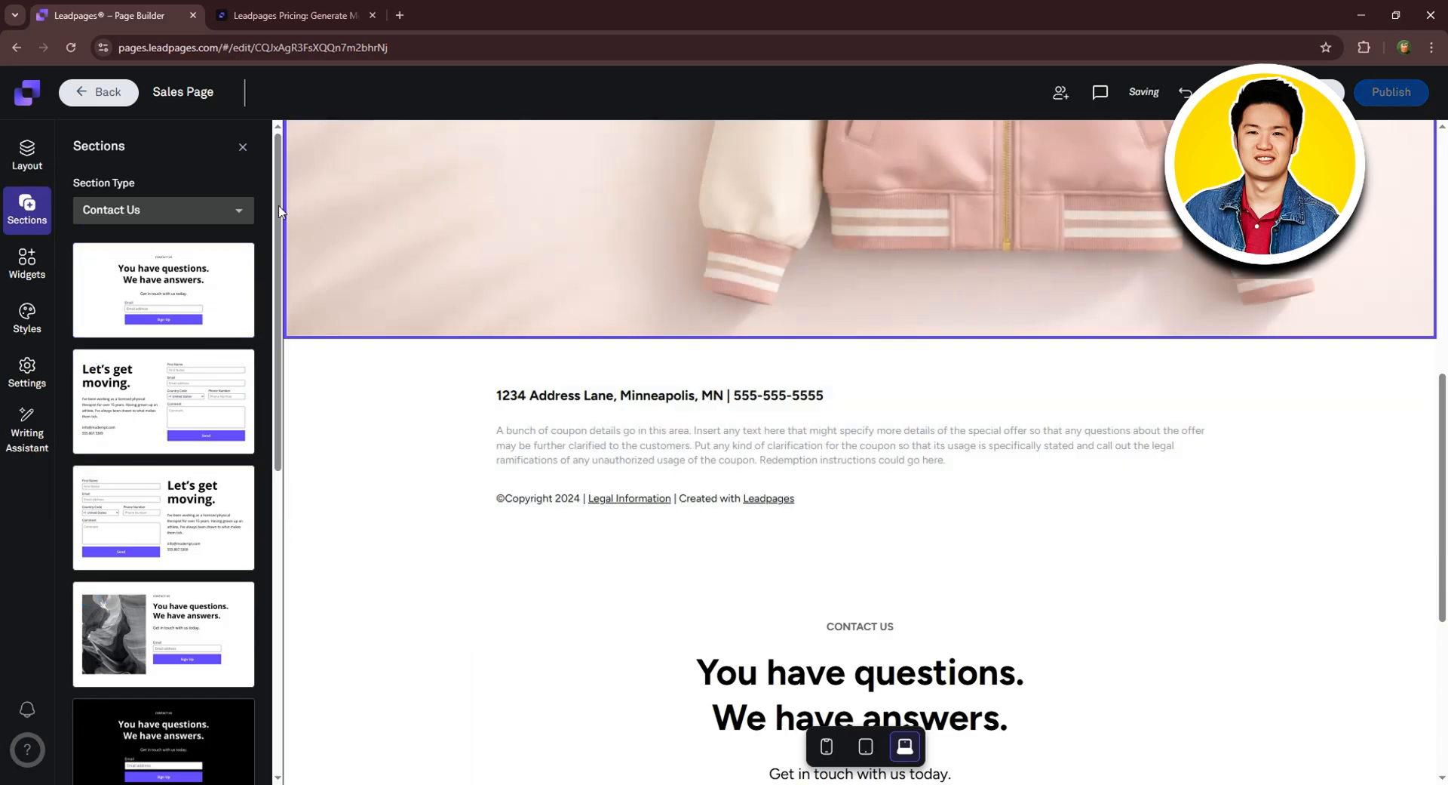
pyautogui.click(242, 146)
# Preview the whole page in desktop and tablet views, and return to the editor
pyautogui.scroll(-4, 938, 494)
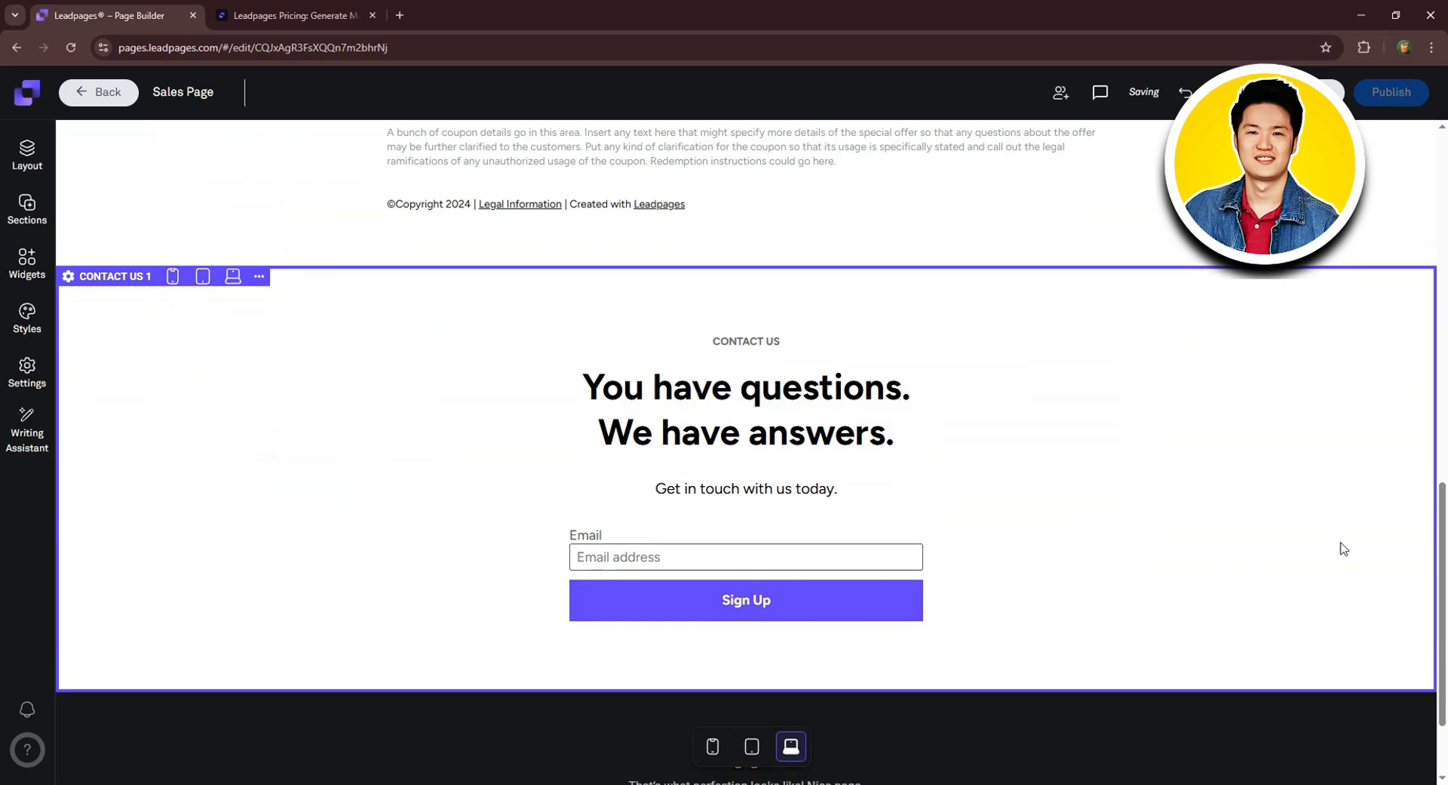
pyautogui.scroll(-2, 1342, 546)
pyautogui.scroll(7, 1342, 547)
pyautogui.scroll(8, 1346, 528)
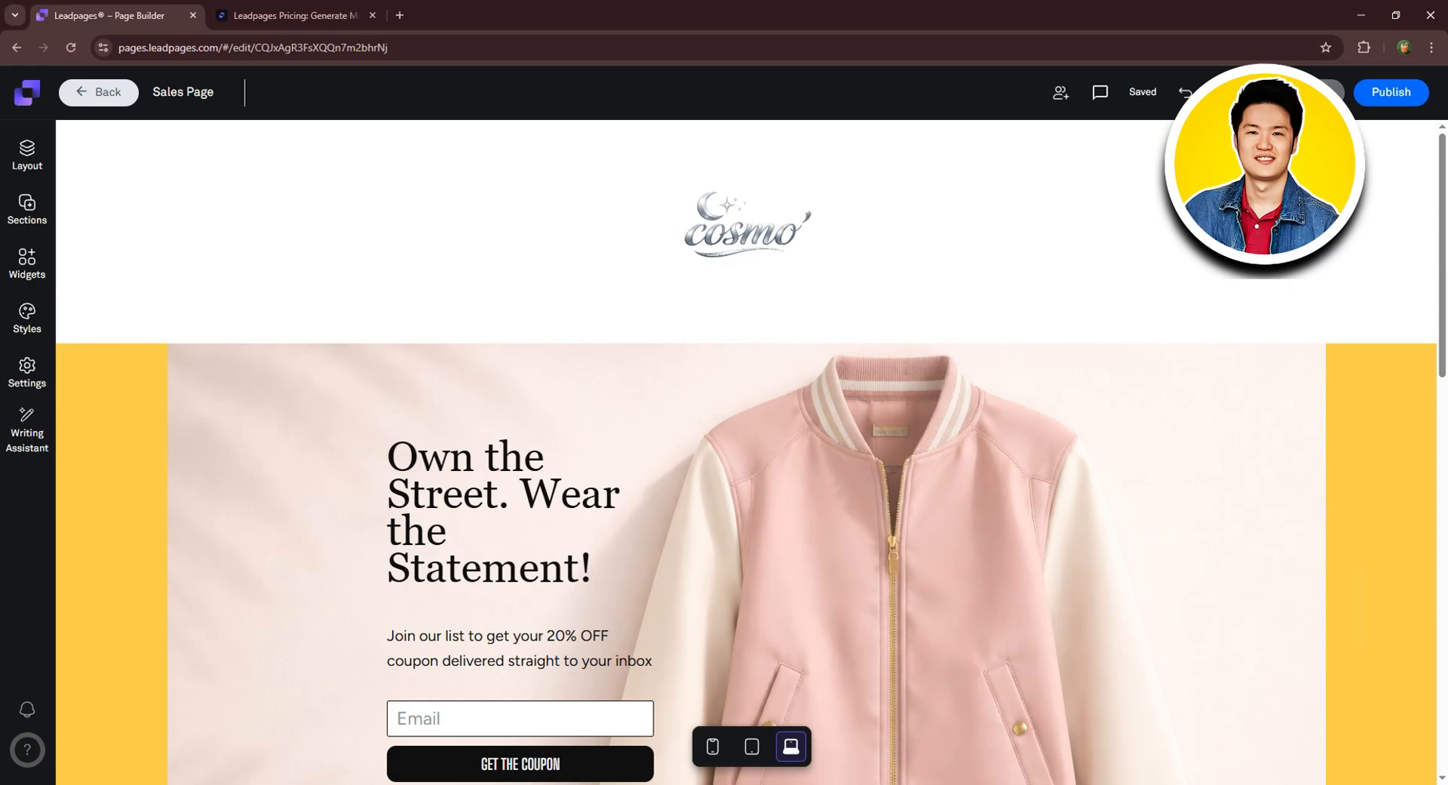
pyautogui.click(1306, 92)
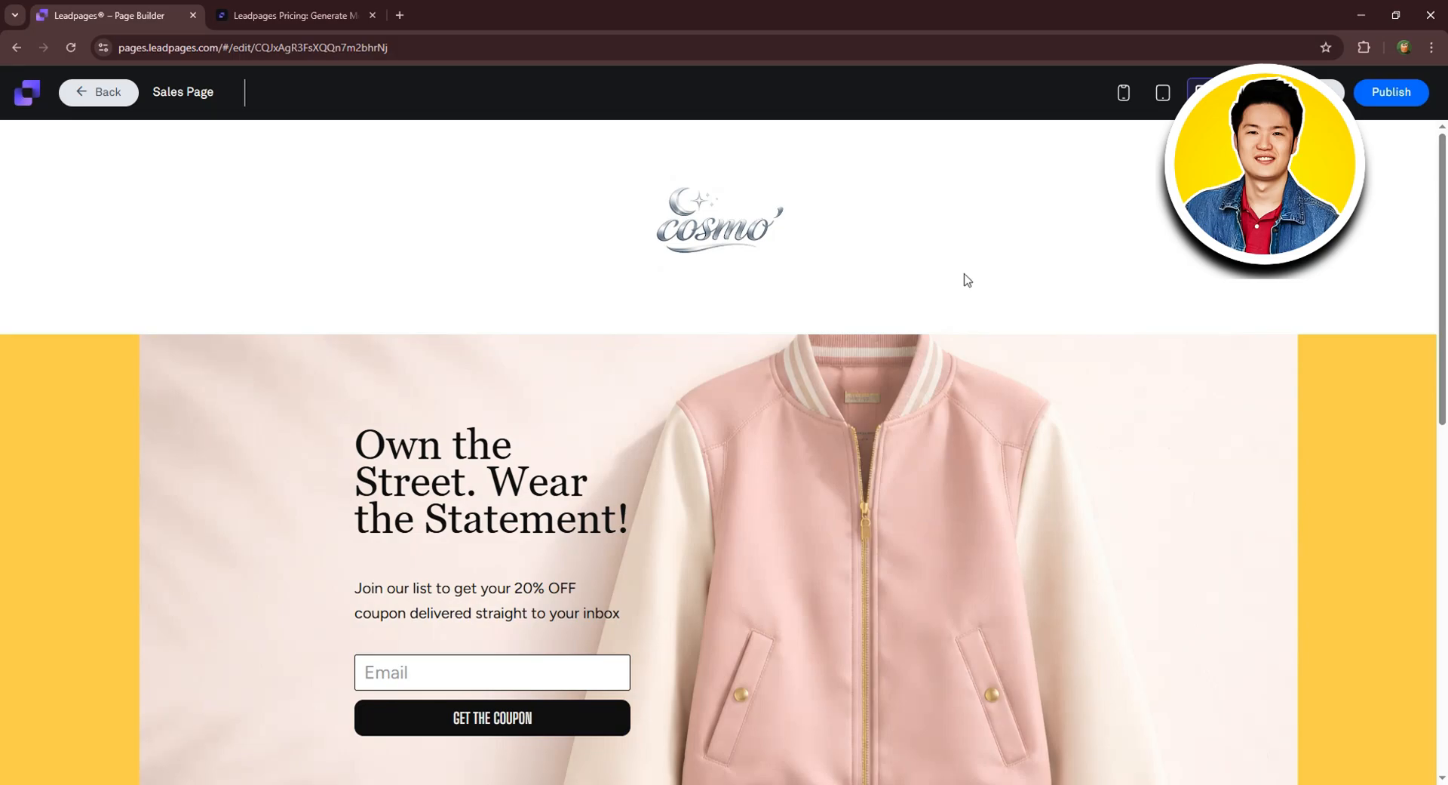
pyautogui.scroll(-10, 909, 309)
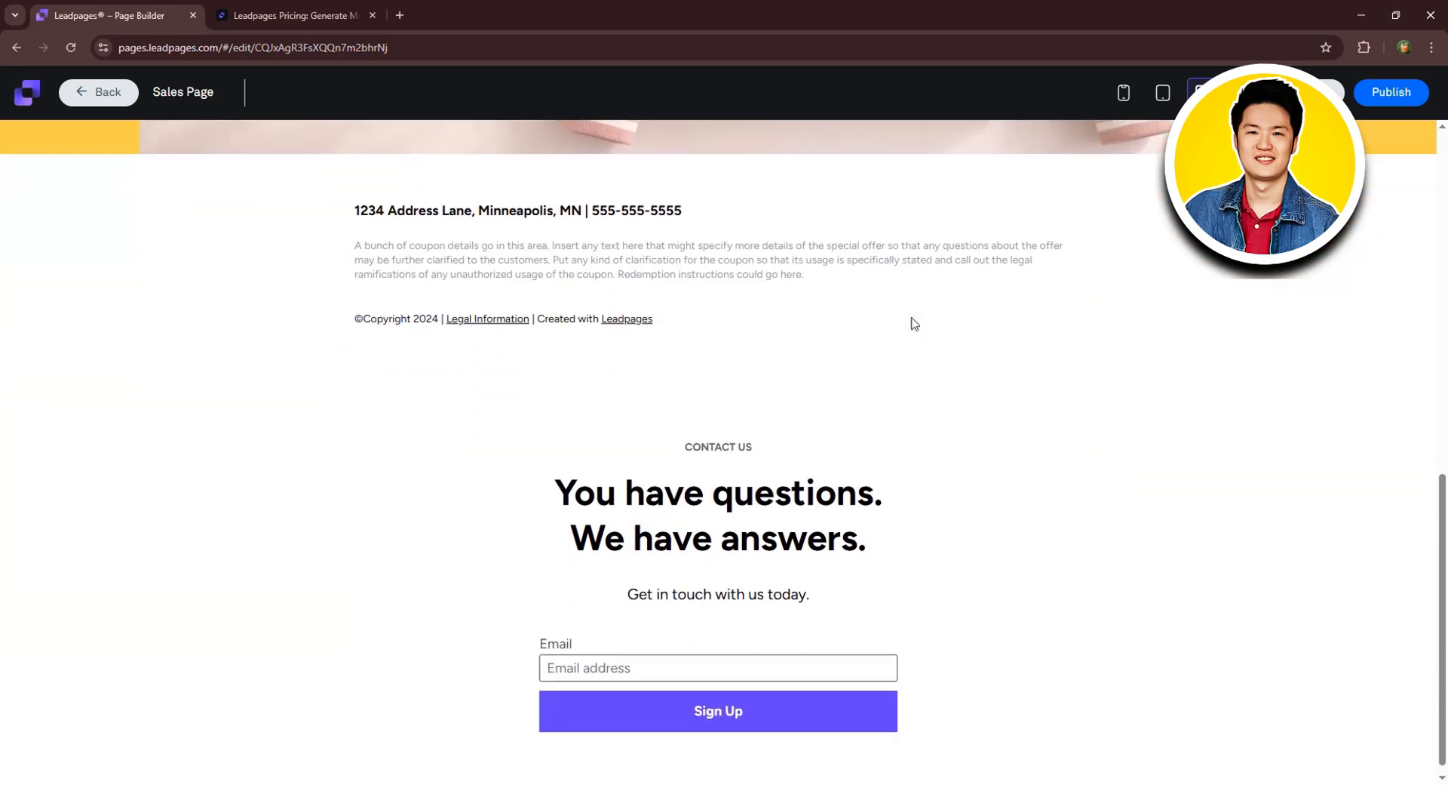
pyautogui.scroll(10, 914, 323)
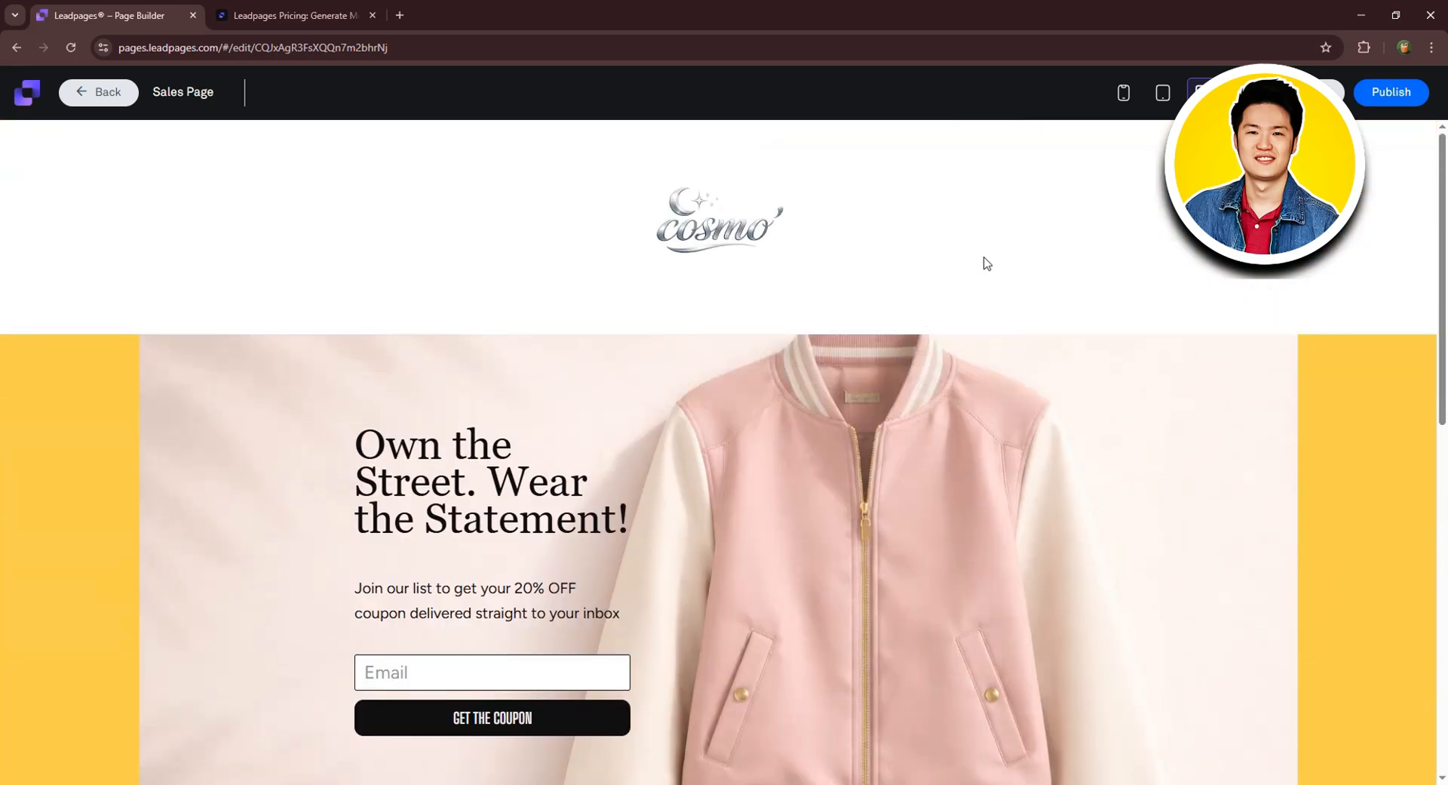
pyautogui.click(1163, 92)
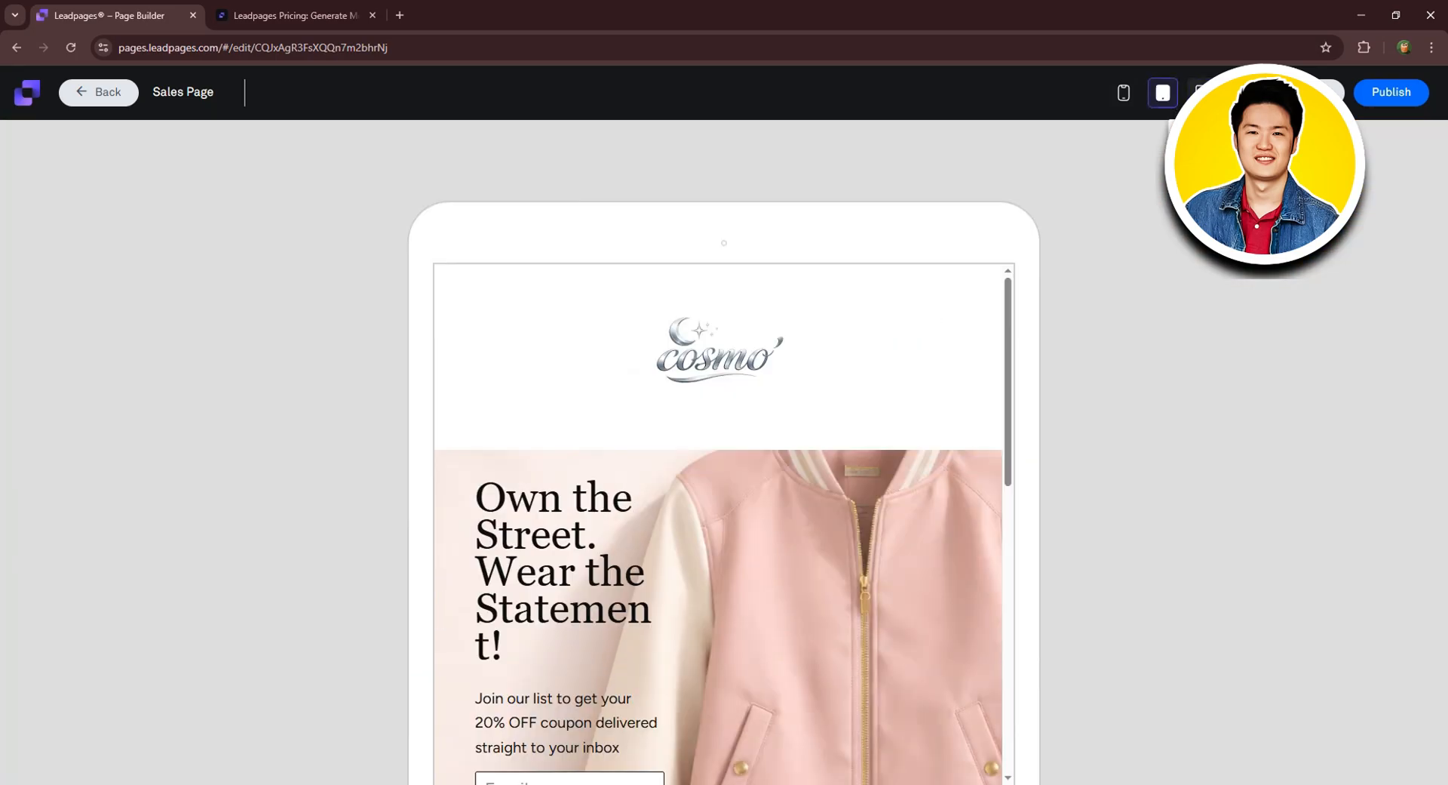
pyautogui.click(1201, 92)
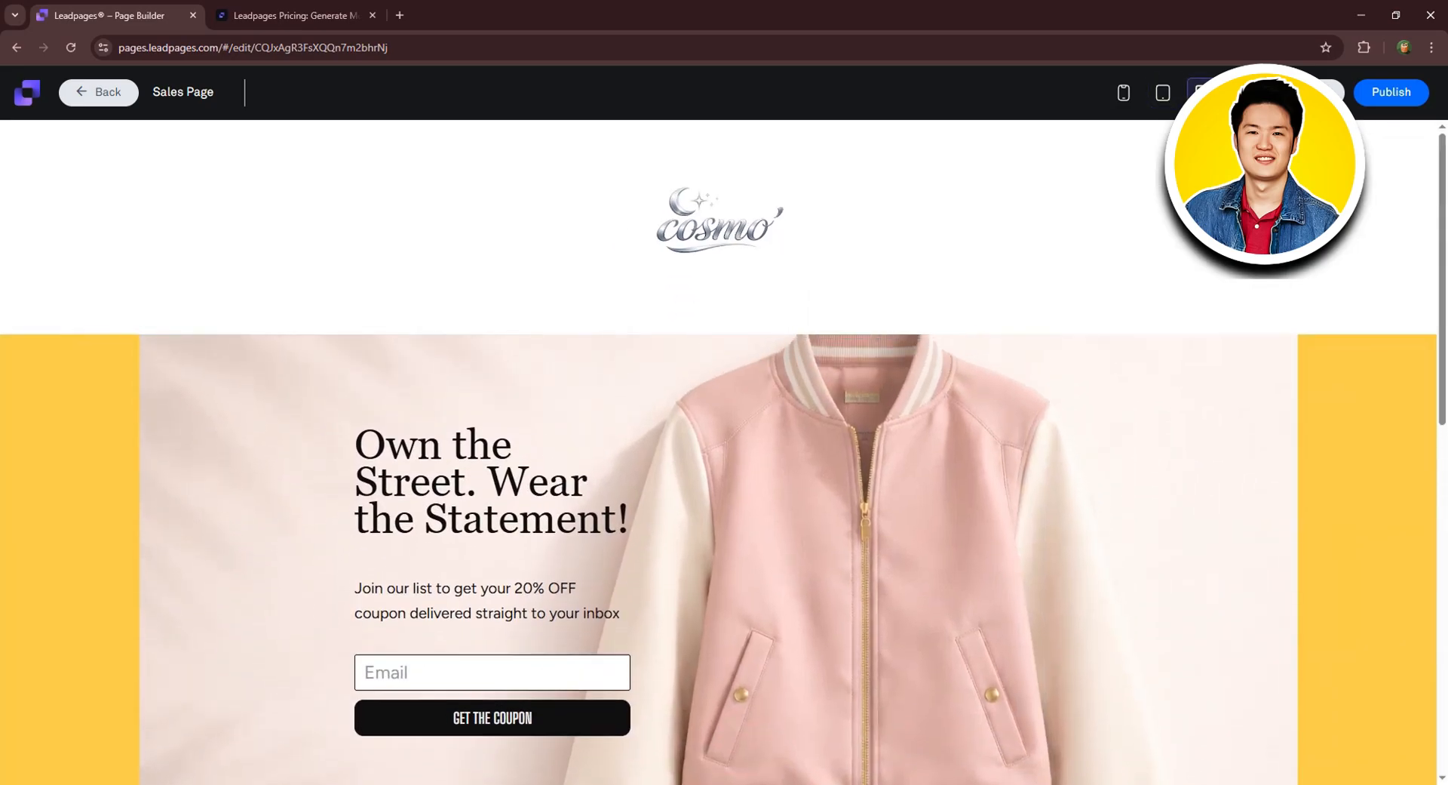
pyautogui.click(1314, 92)
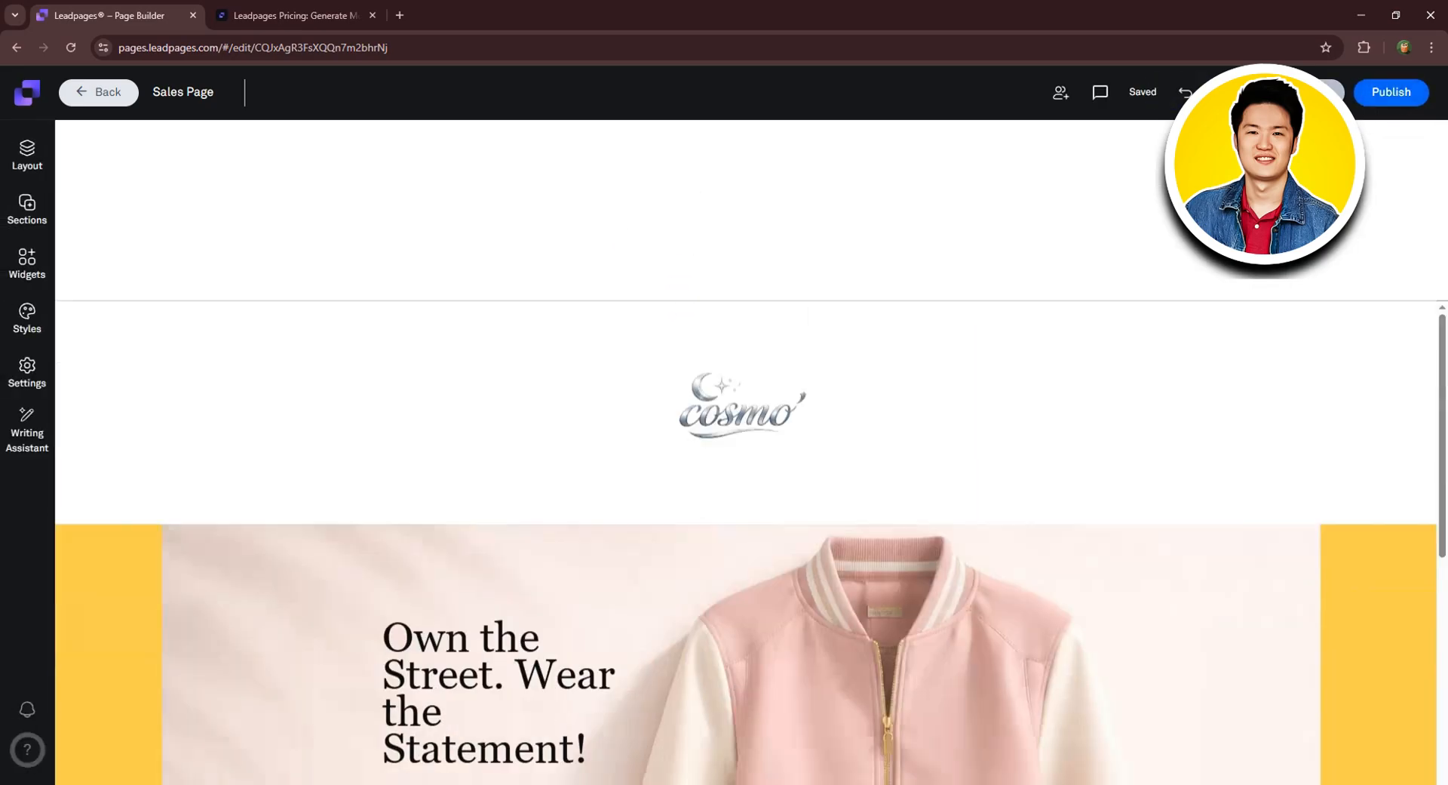